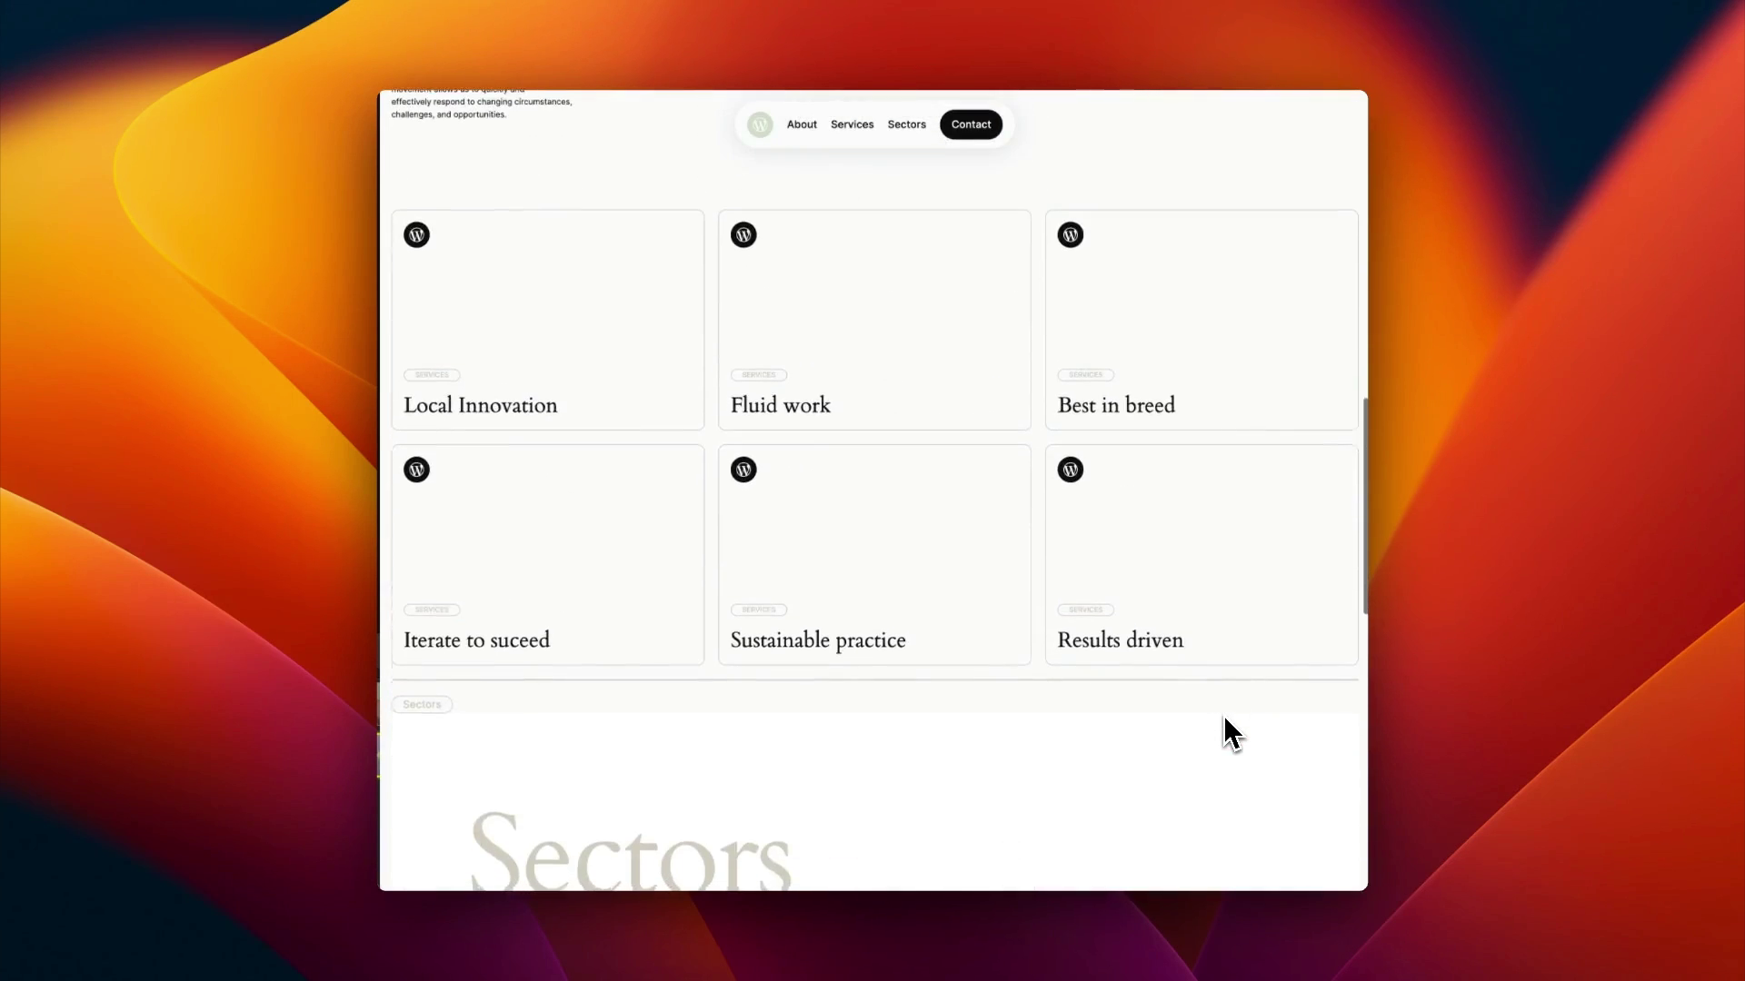
# Step: Scroll the page, then test the header's Sectors and Services anchor links for smooth-scroll
pyautogui.scroll(-6, 1224, 716)
pyautogui.scroll(-5, 1224, 716)
pyautogui.scroll(20, 1225, 718)
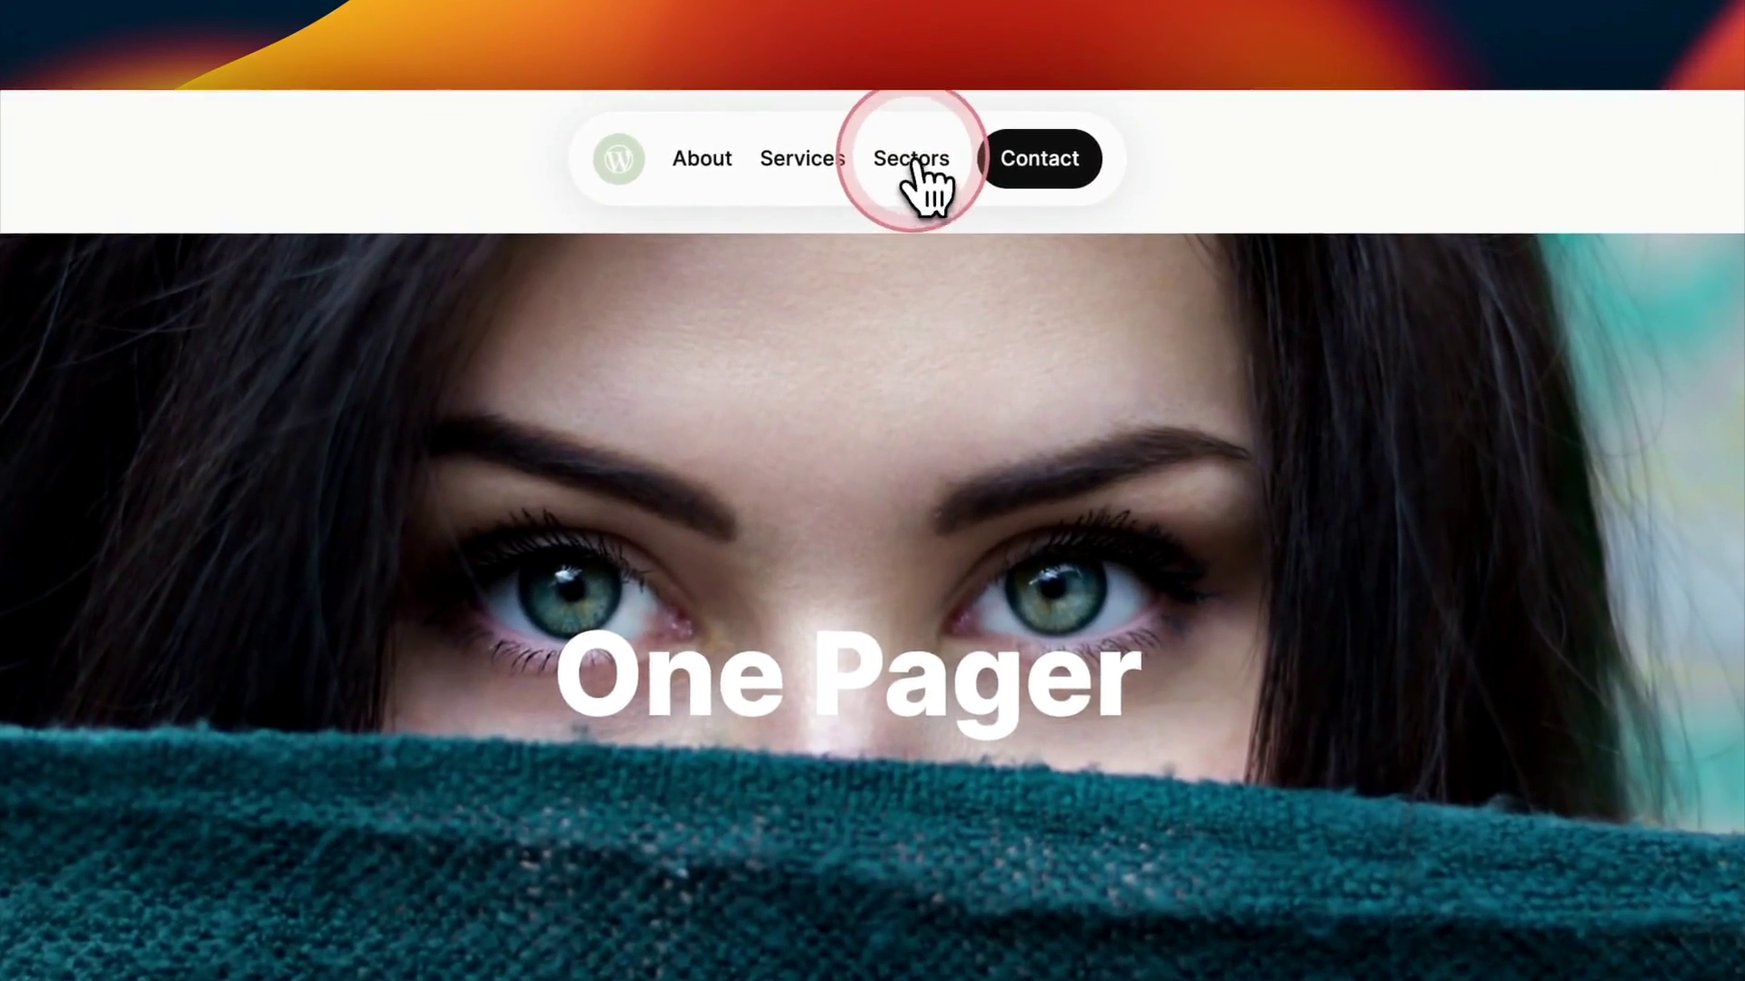
pyautogui.click(909, 127)
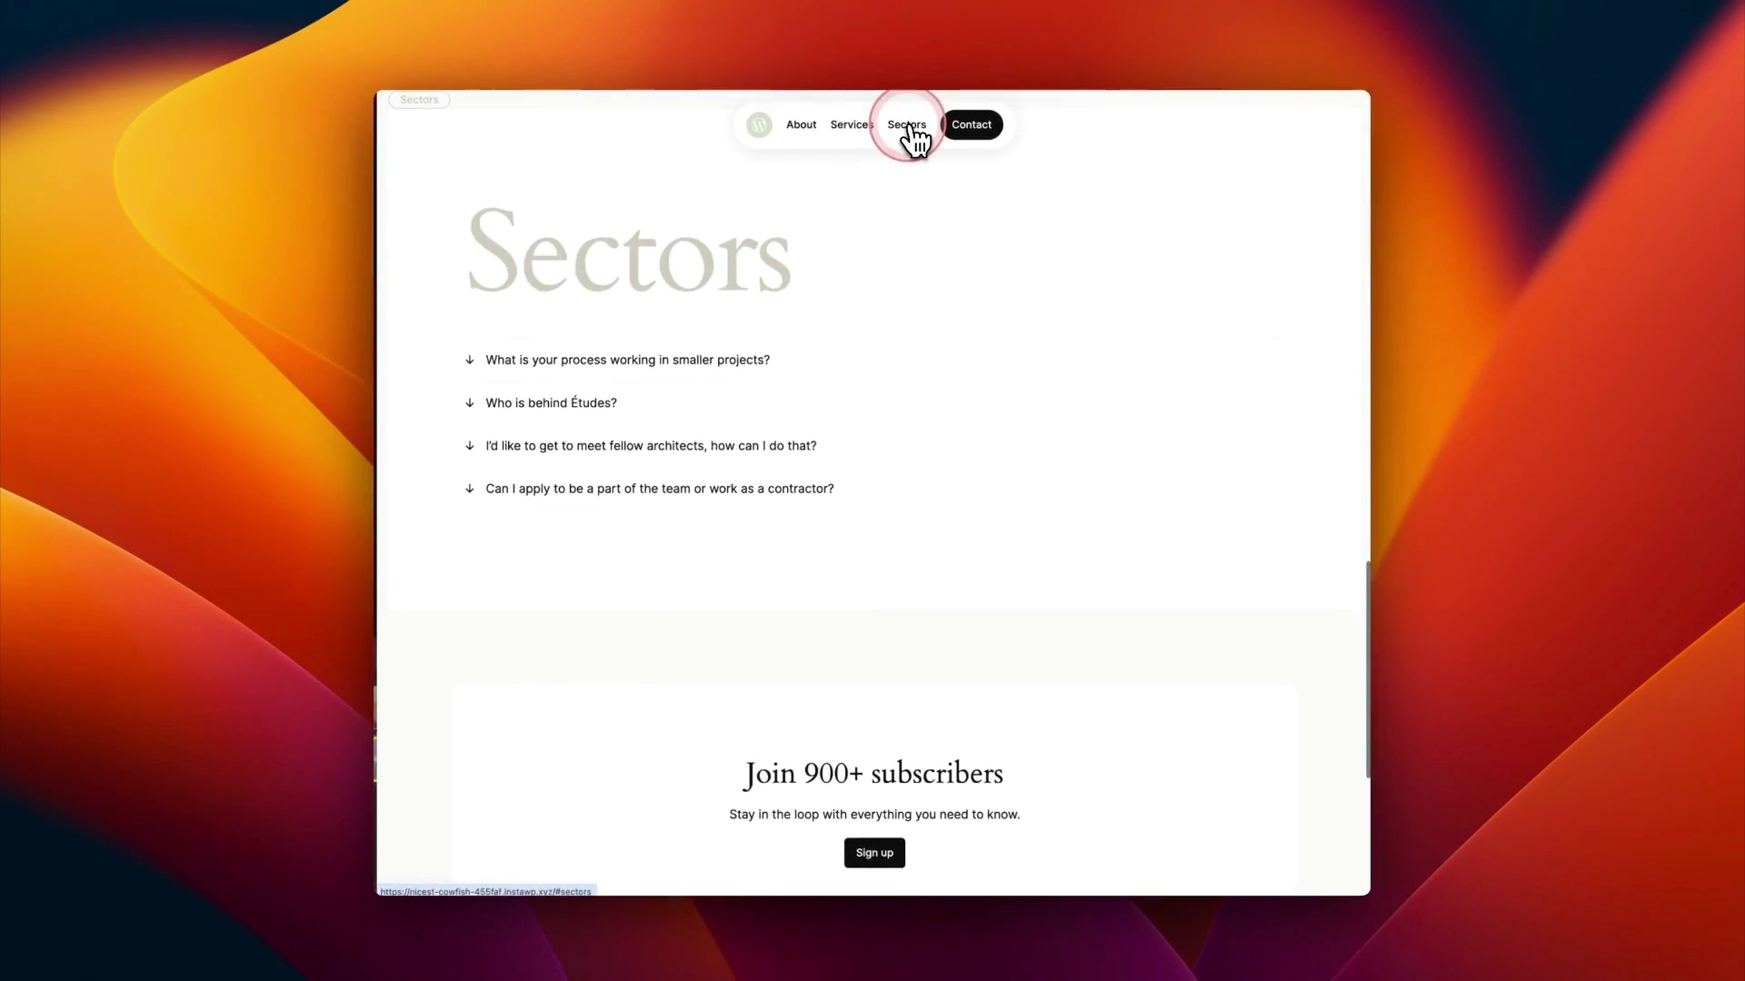
pyautogui.click(822, 141)
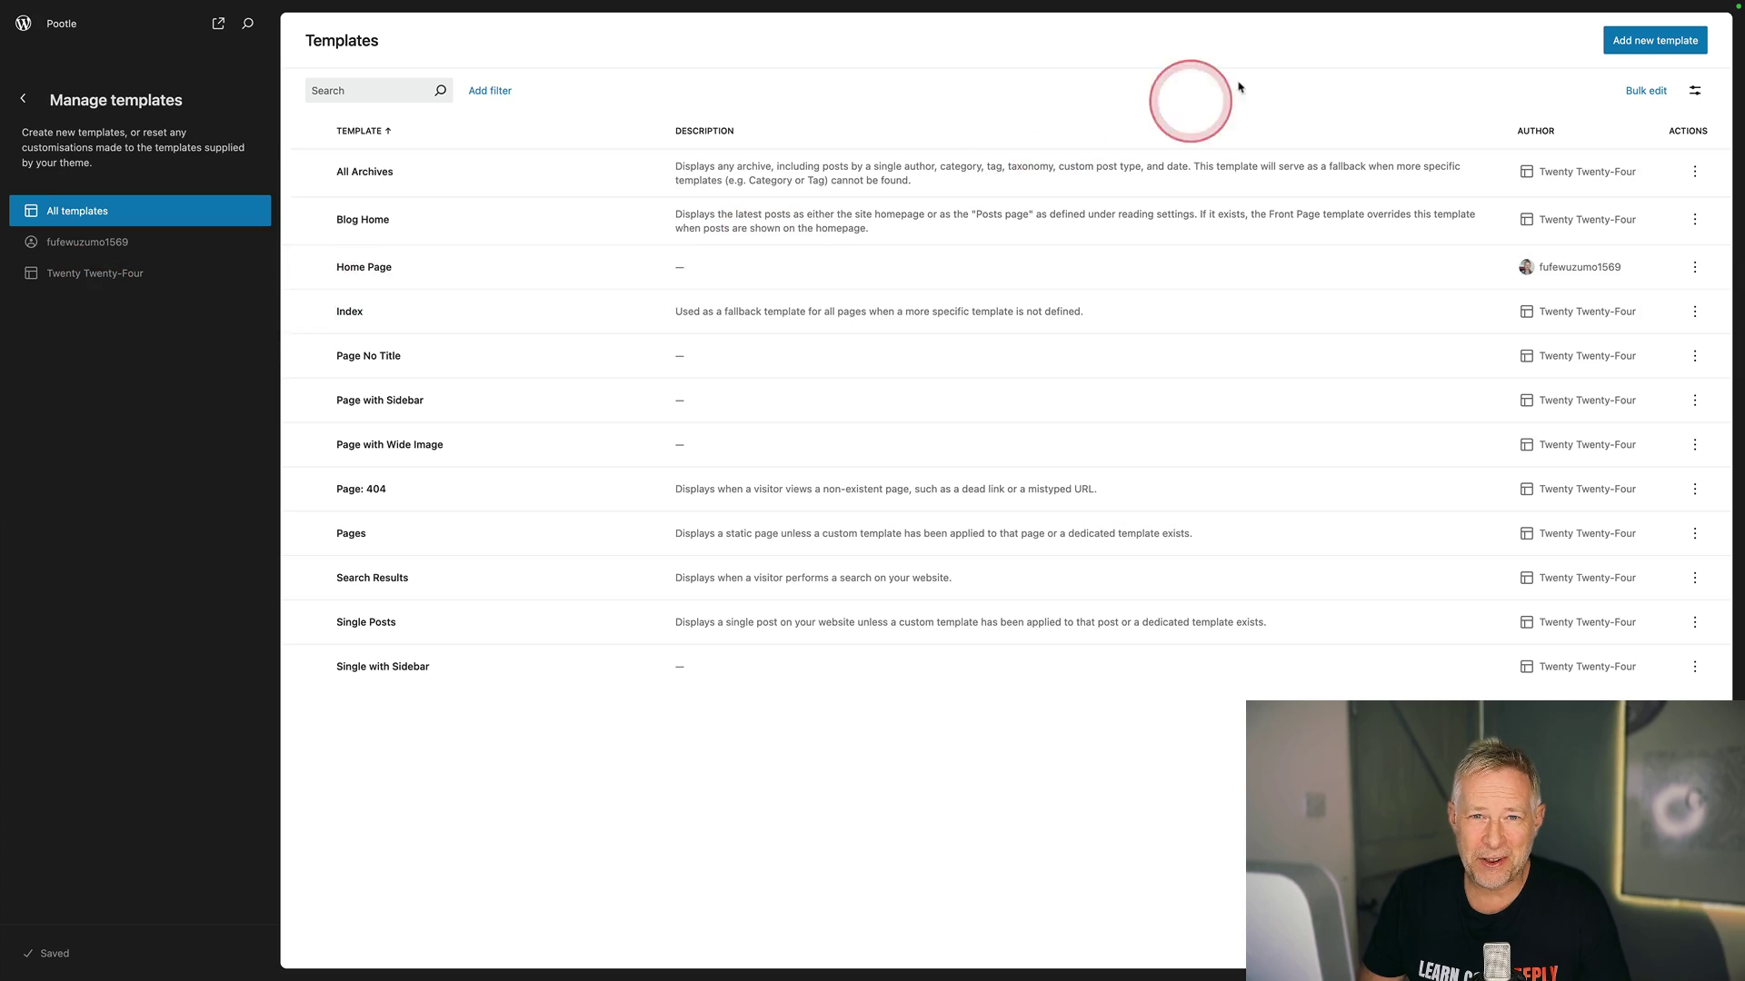
# Step: Use Add new template in Manage templates to open the Add template dialog
pyautogui.click(1624, 46)
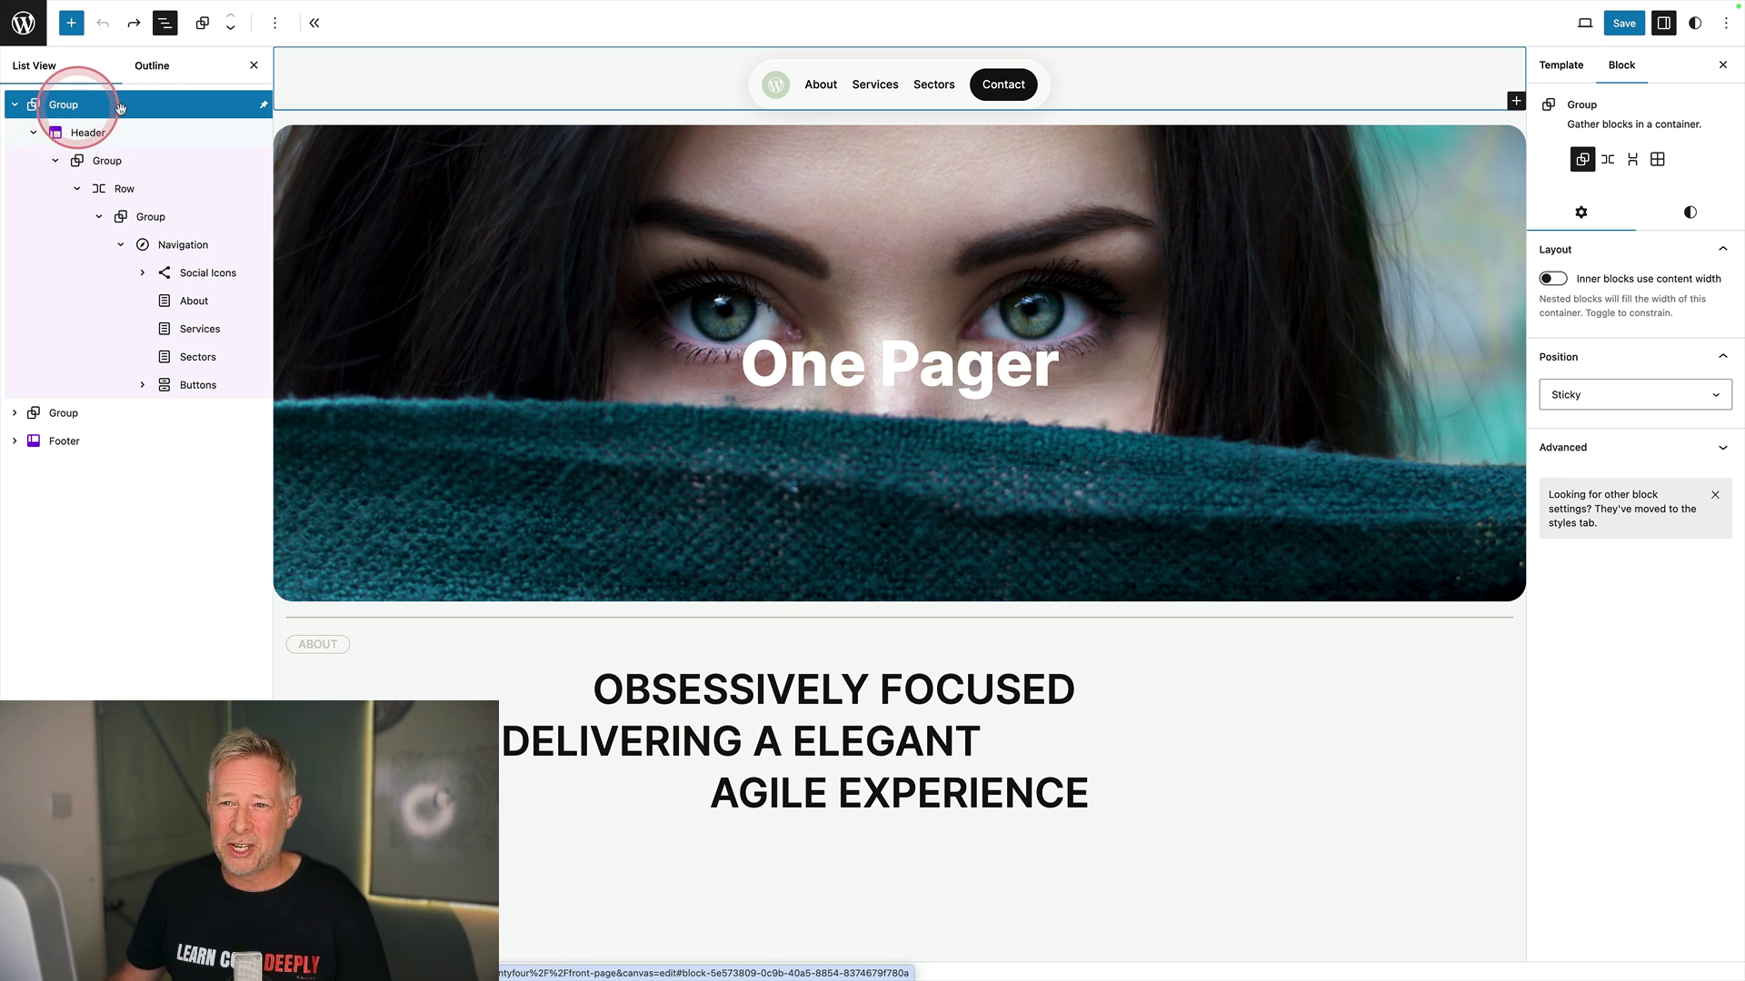
pyautogui.click(1609, 294)
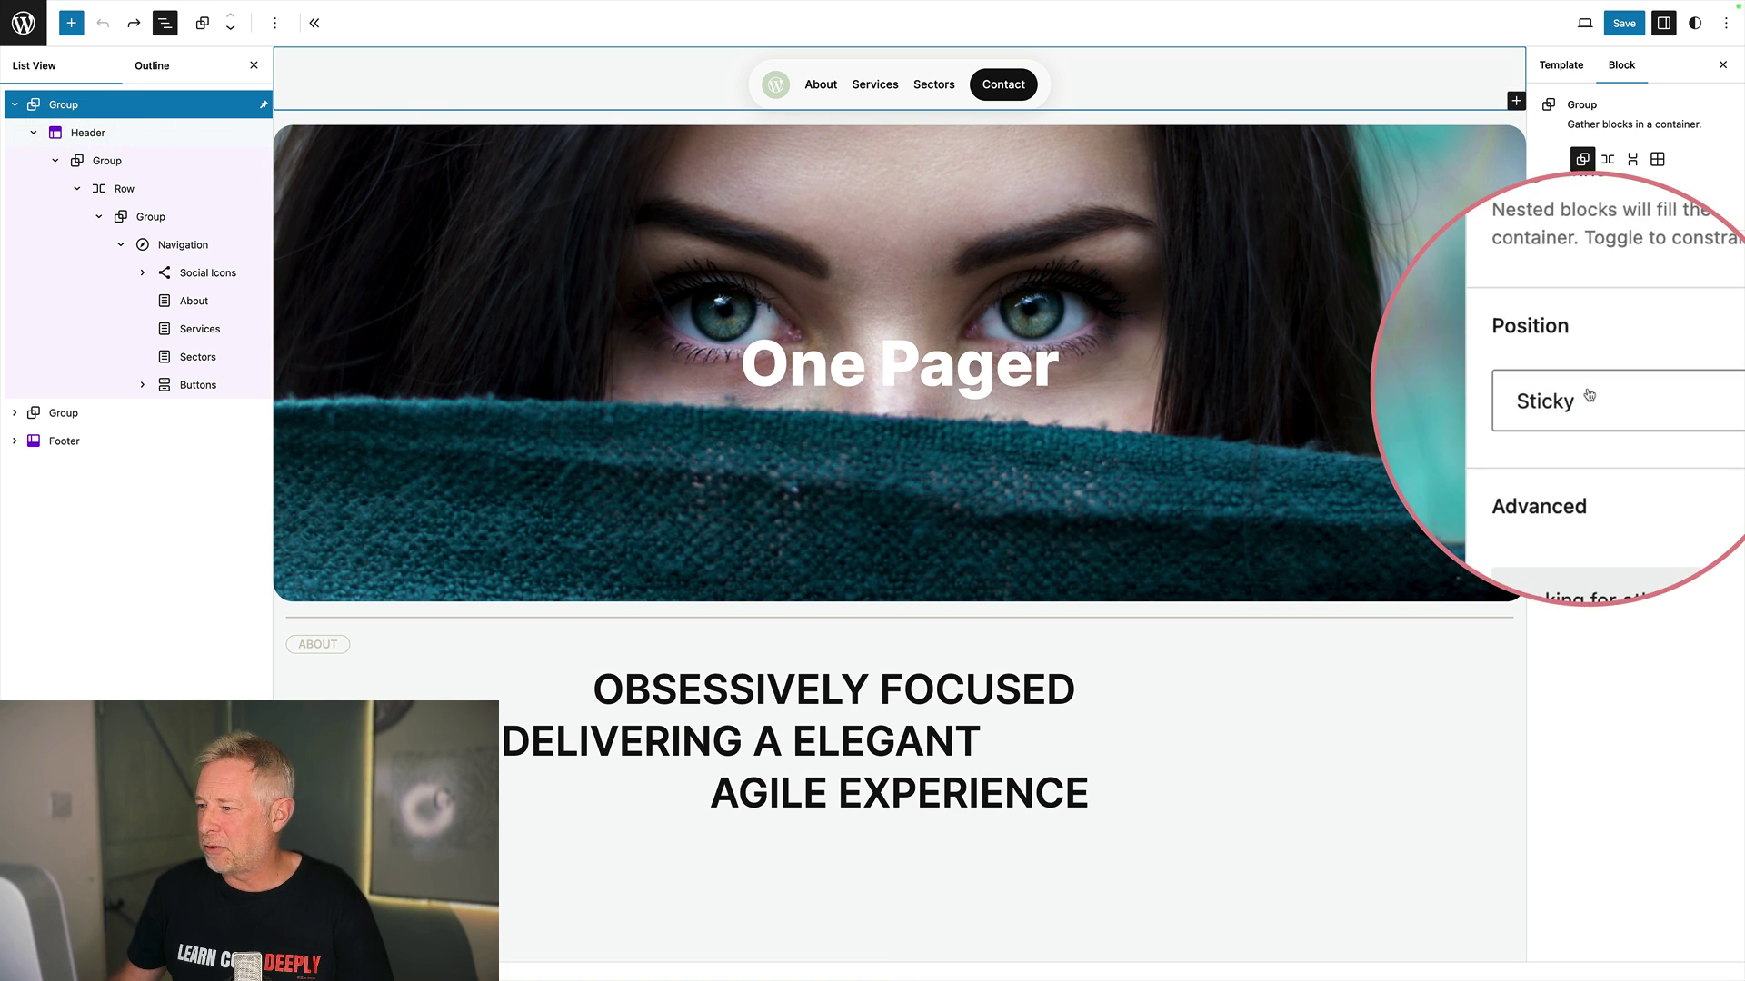
pyautogui.click(1017, 365)
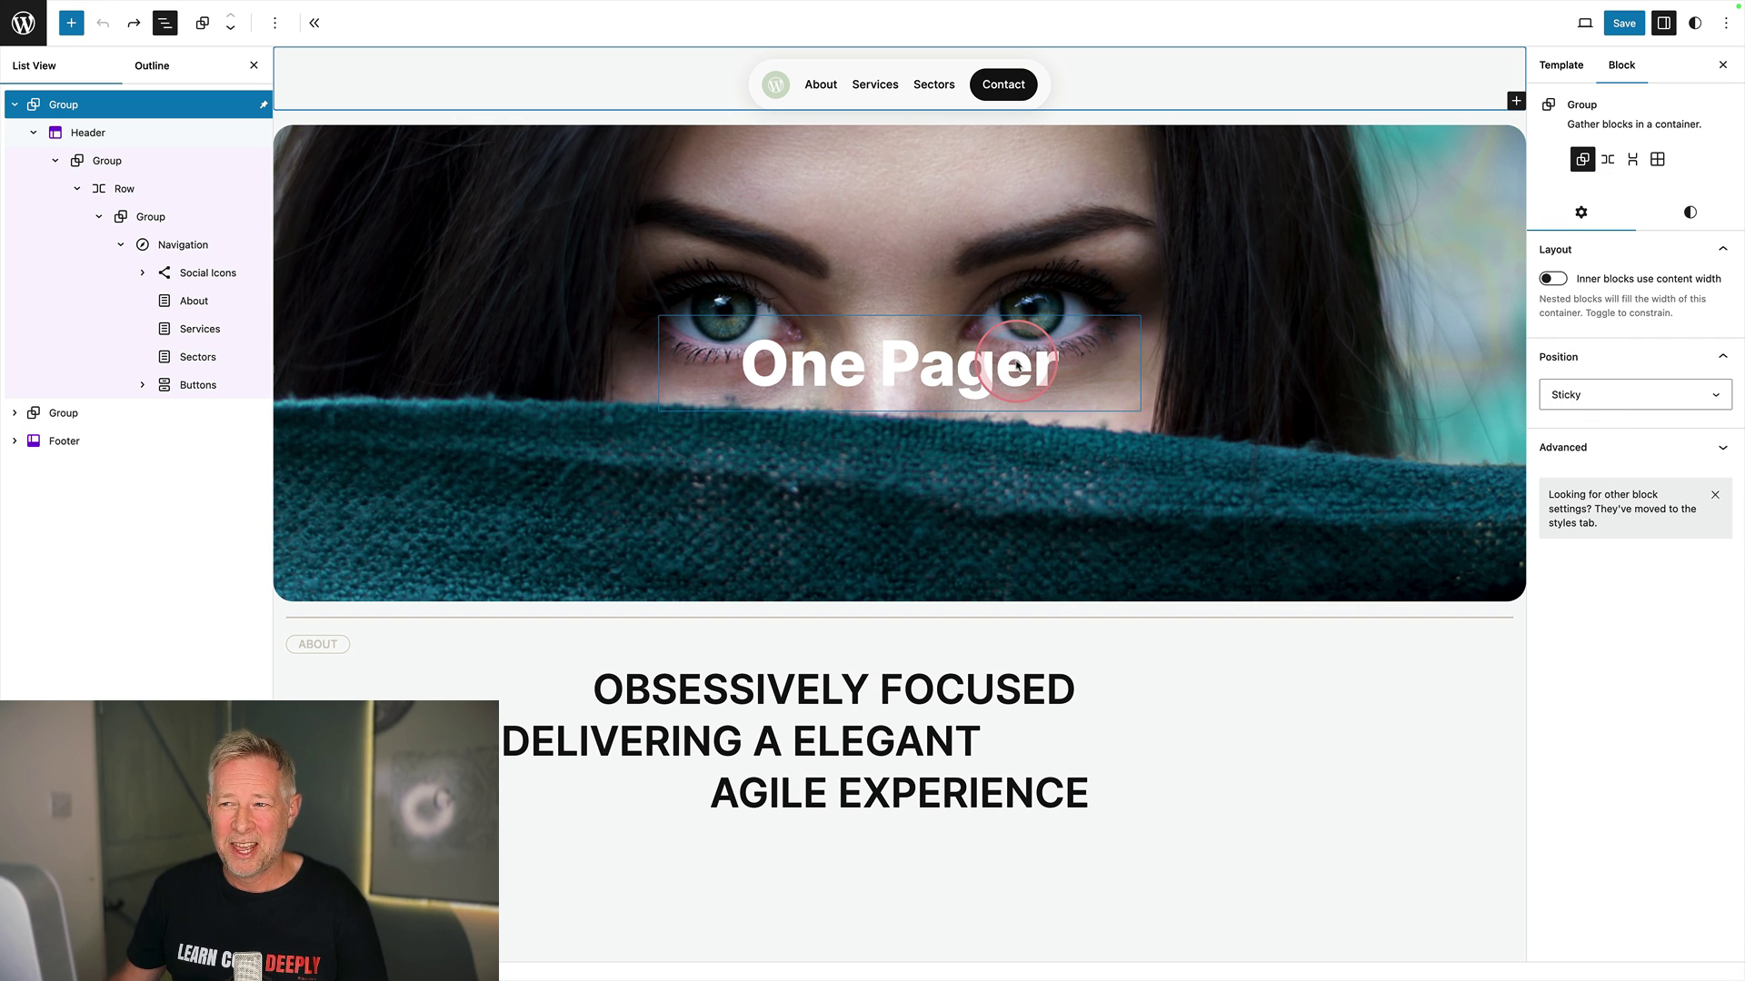
pyautogui.scroll(-3, 1014, 351)
pyautogui.scroll(-2, 1021, 362)
pyautogui.scroll(5, 1017, 366)
pyautogui.scroll(-3, 1017, 366)
pyautogui.scroll(3, 1017, 365)
pyautogui.click(97, 109)
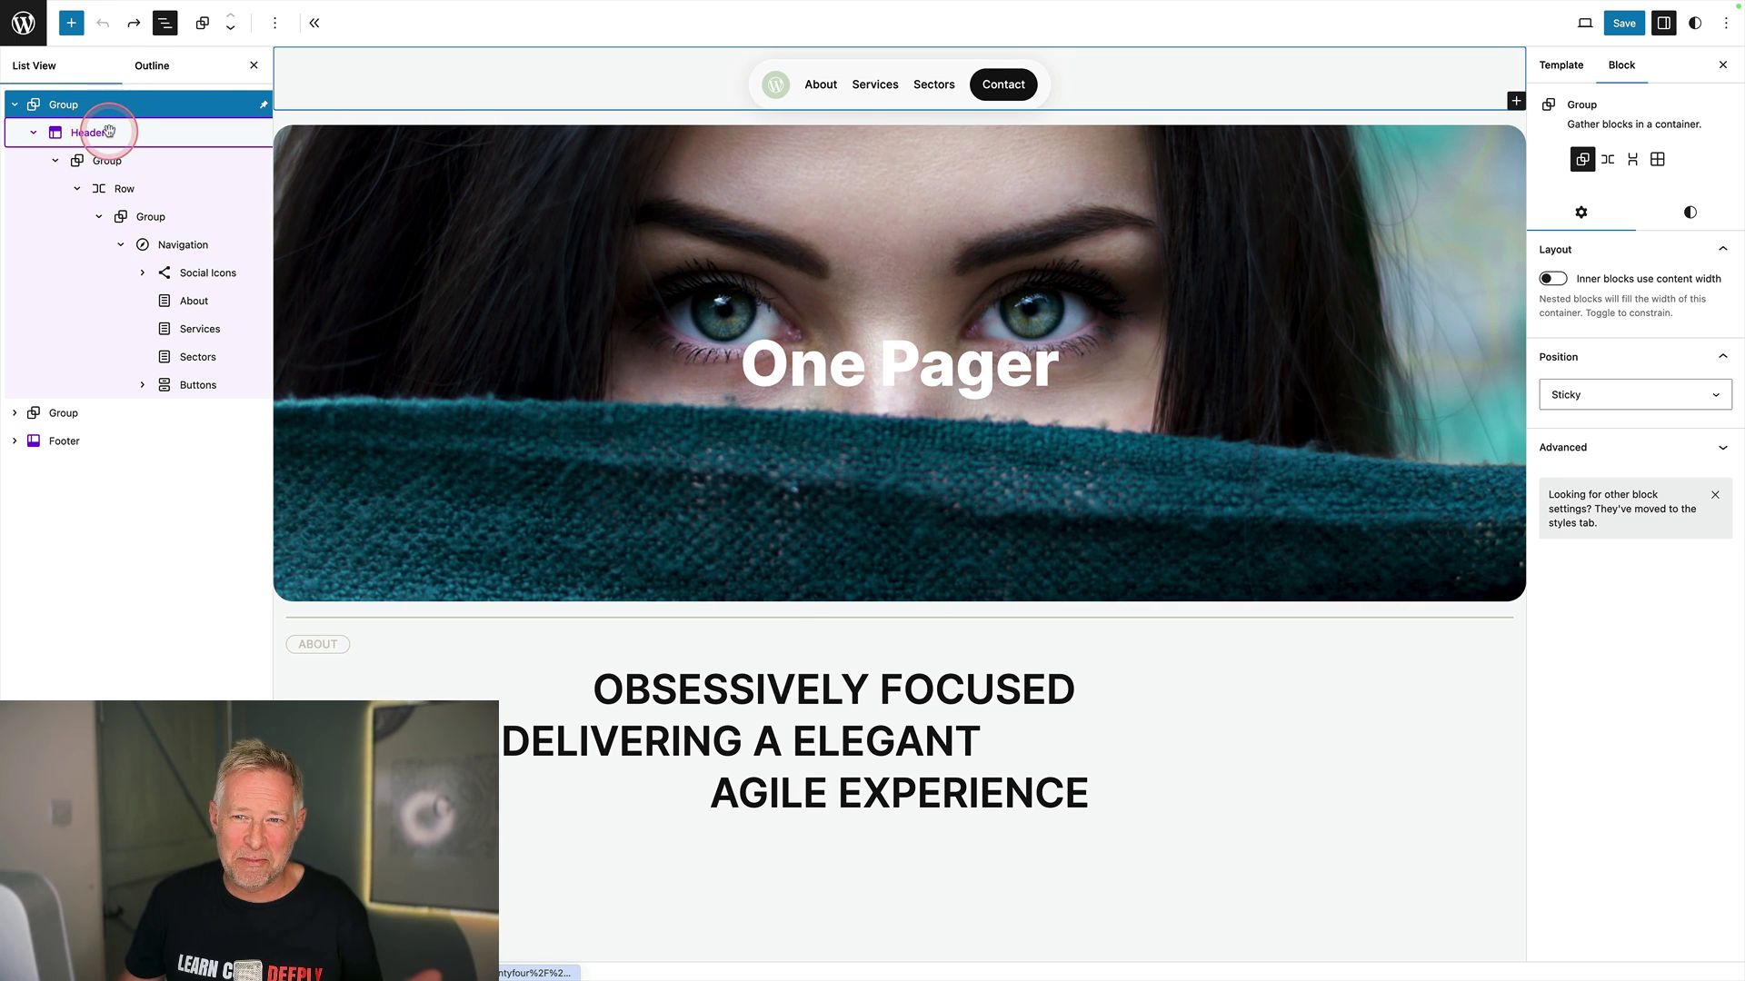
# Step: Select the Header's inner navigation Group, check its Styles, and expand Advanced to reveal the glass class
pyautogui.click(109, 132)
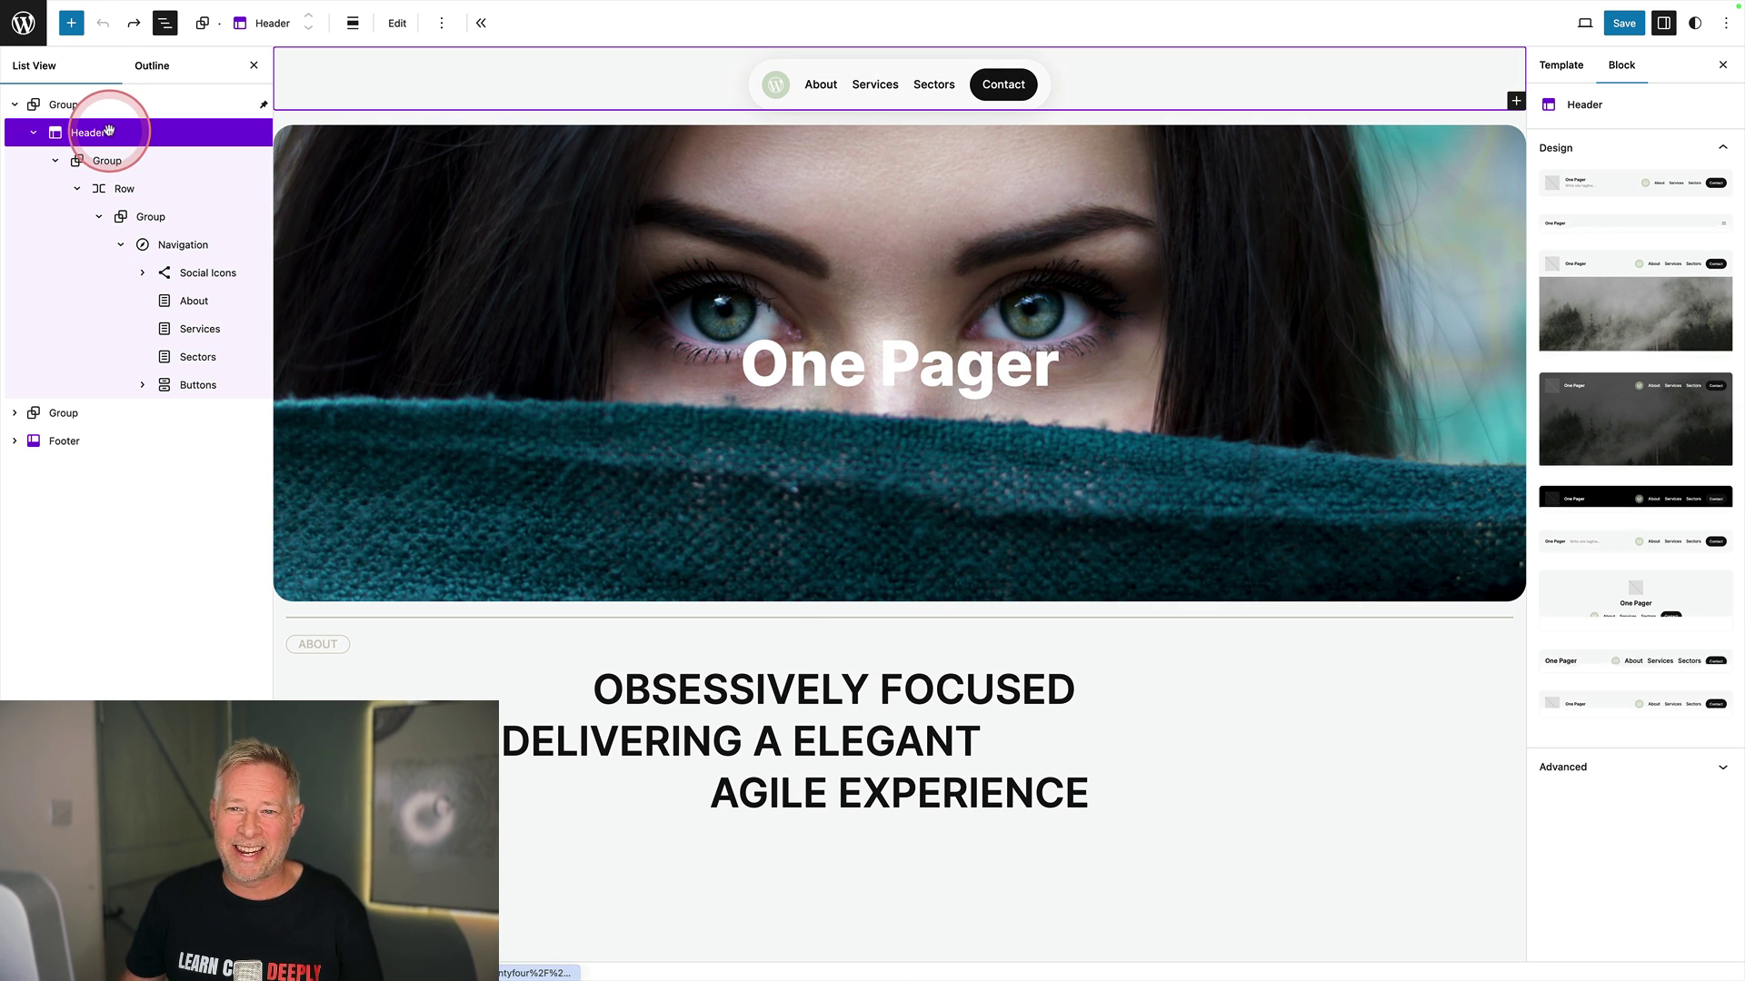
pyautogui.click(175, 216)
pyautogui.scroll(-2, 565, 296)
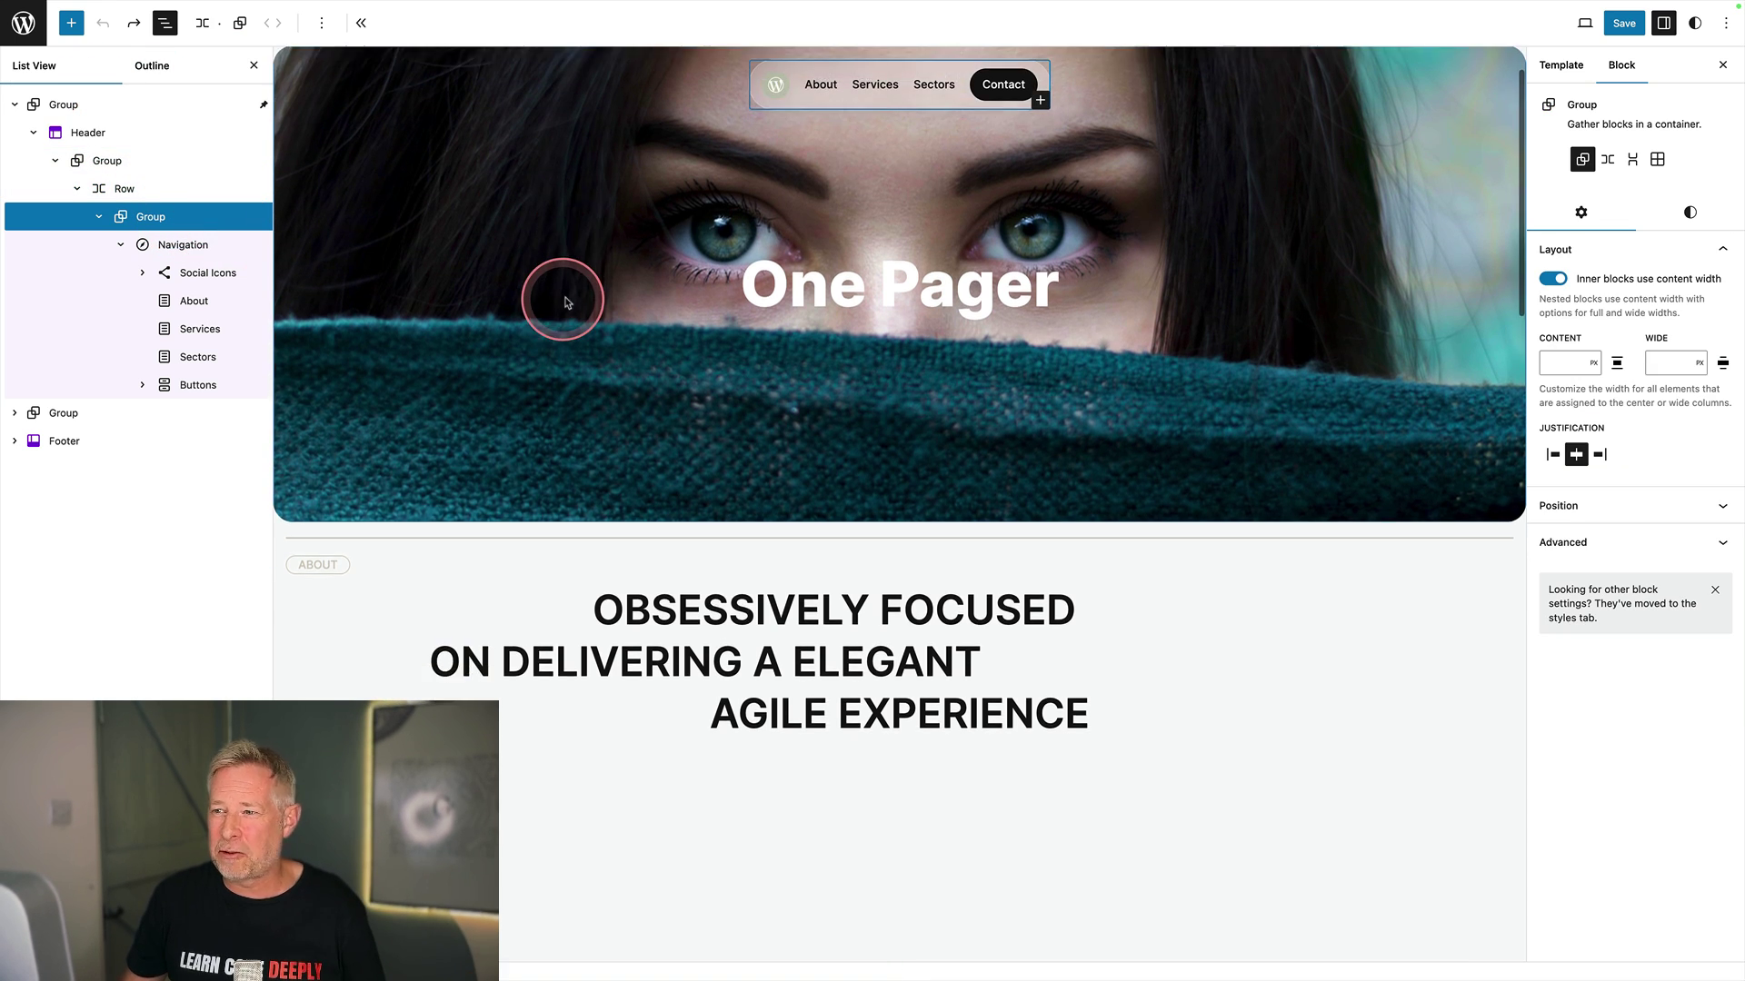
pyautogui.click(1706, 208)
pyautogui.scroll(-3, 1618, 436)
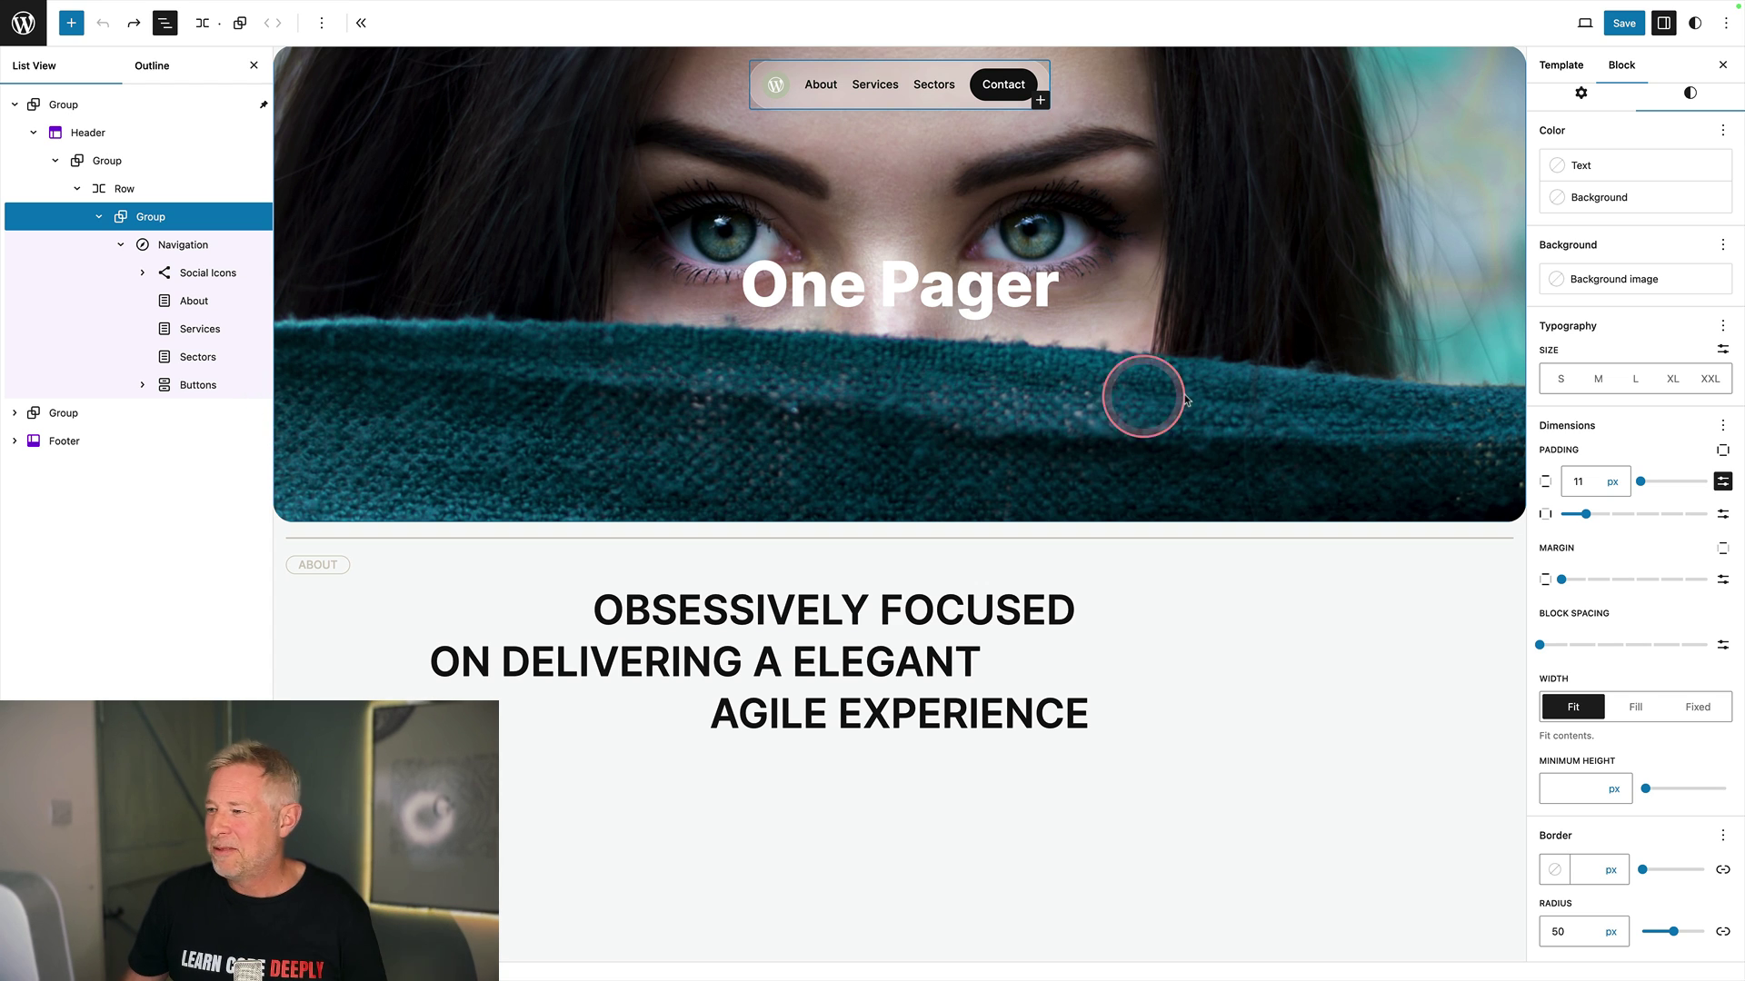
pyautogui.scroll(2, 1617, 399)
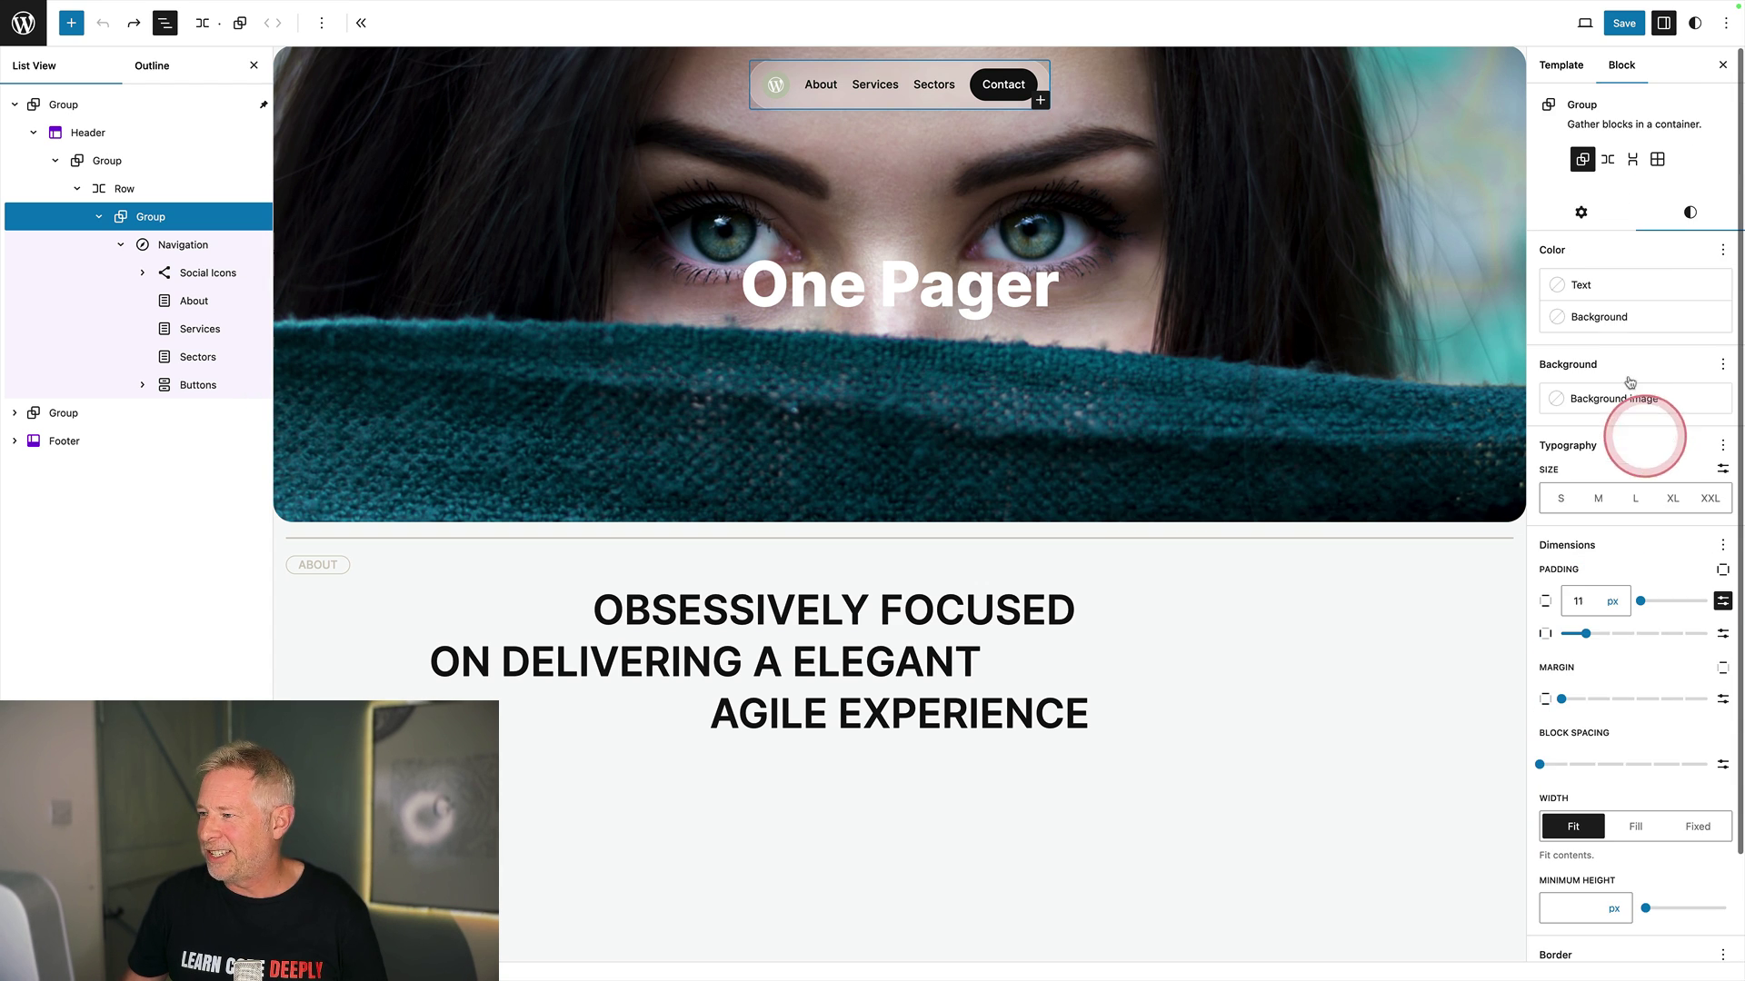
pyautogui.click(1583, 213)
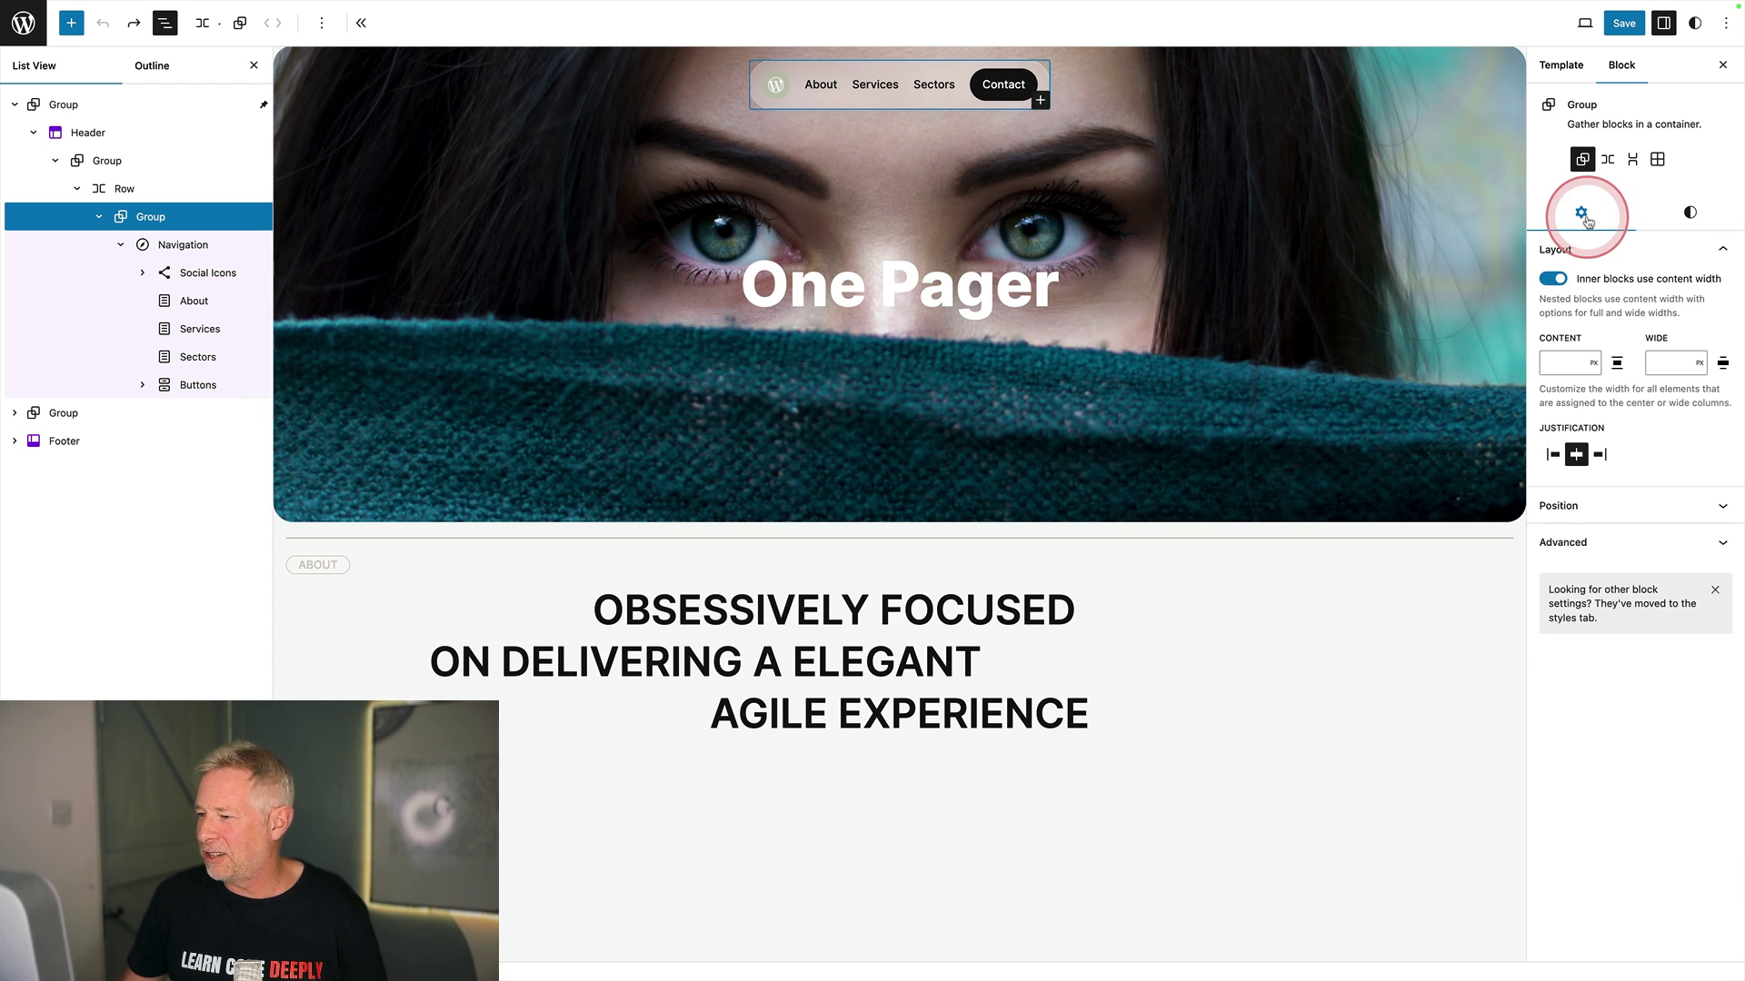
pyautogui.click(1600, 542)
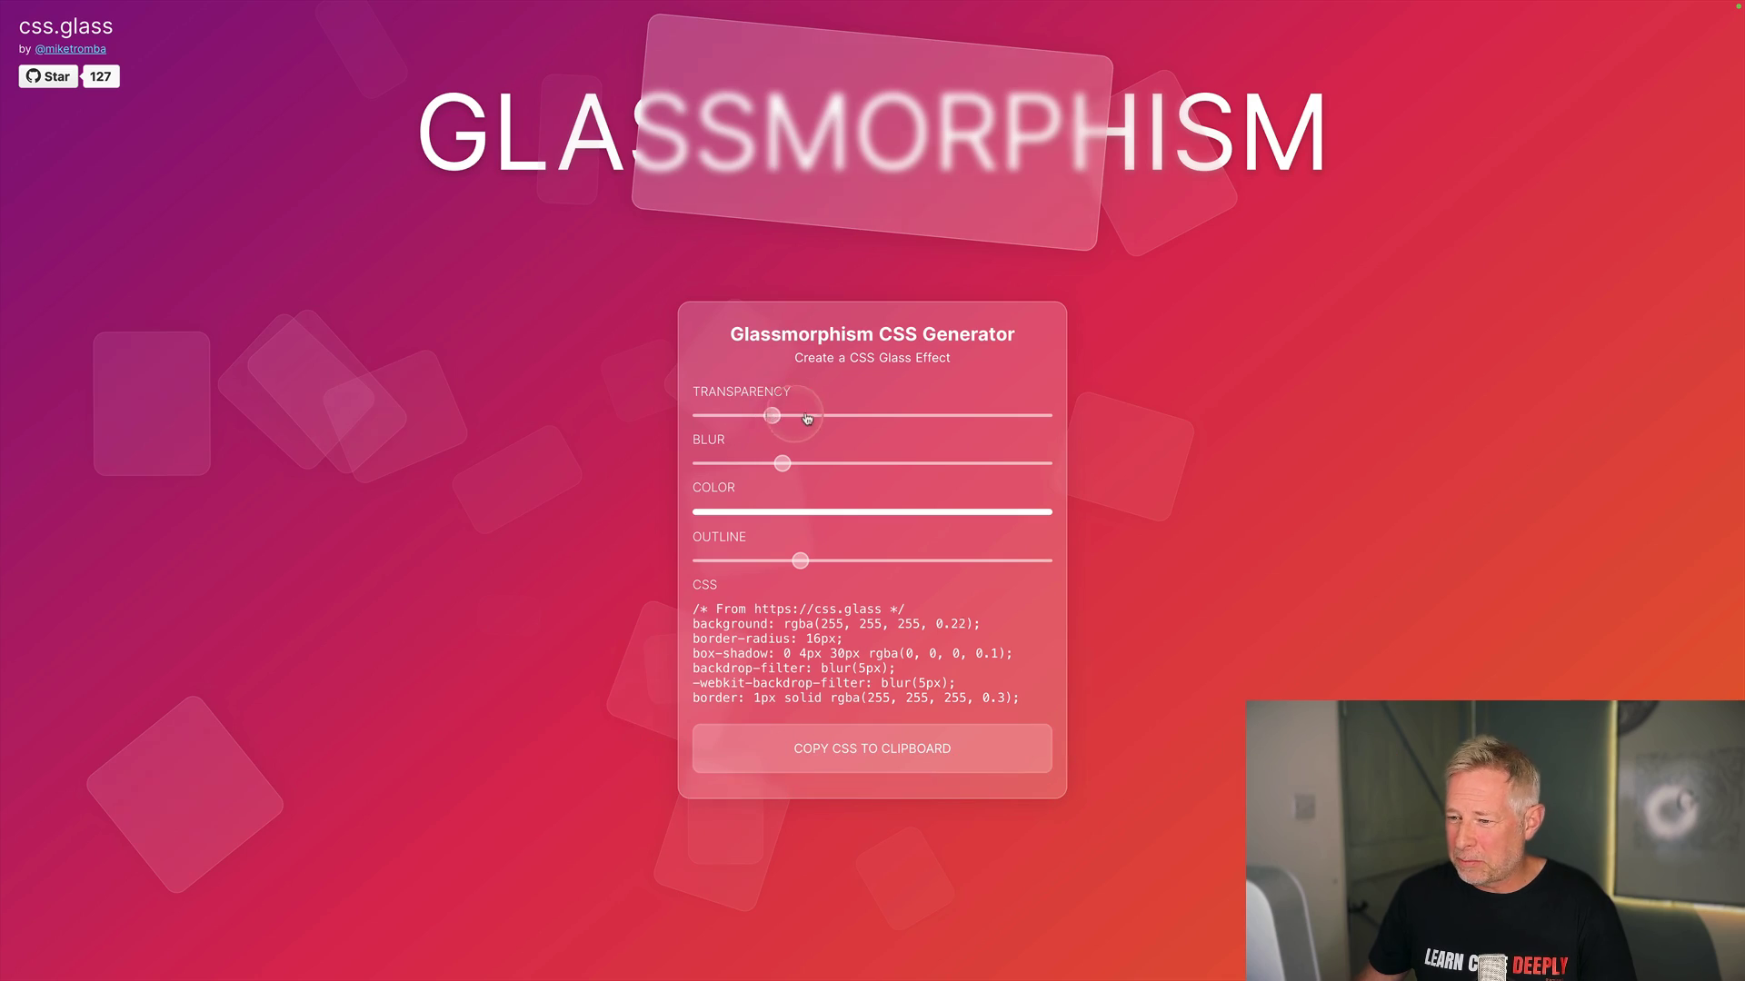
# Step: Set css.glass transparency to 0.36 and blur to 8.2px, then copy the generated CSS
pyautogui.click(829, 419)
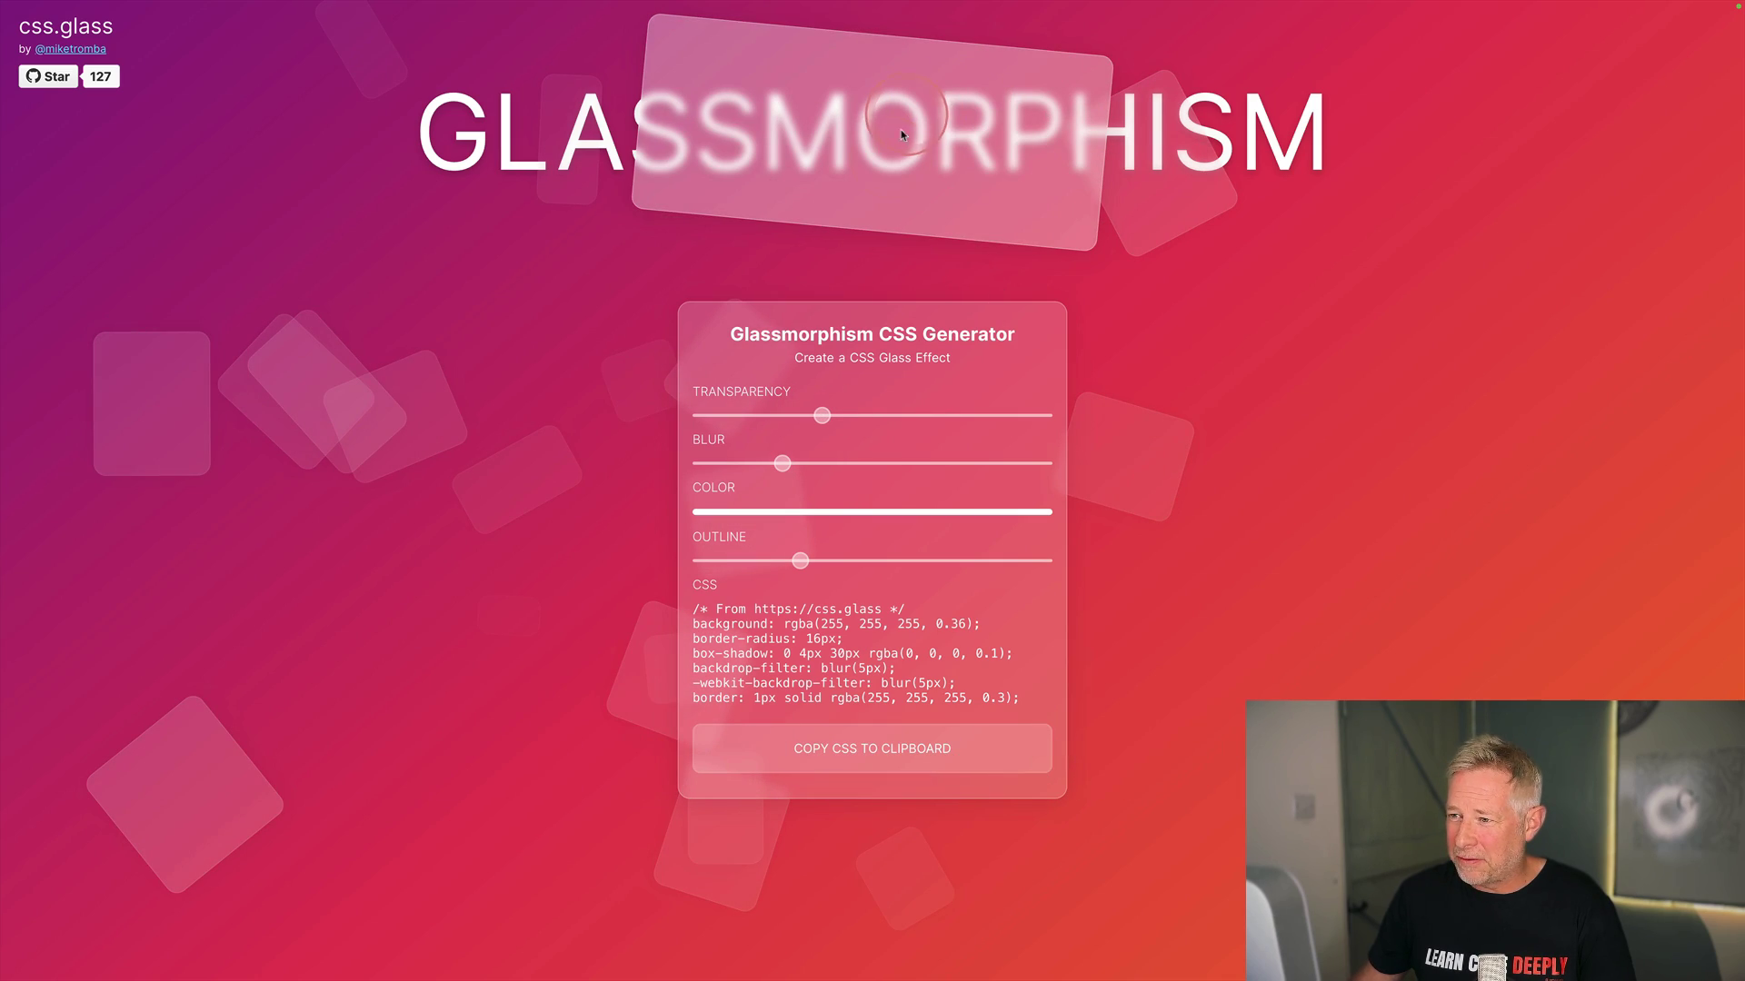
pyautogui.moveTo(785, 466); pyautogui.dragTo(840, 463)
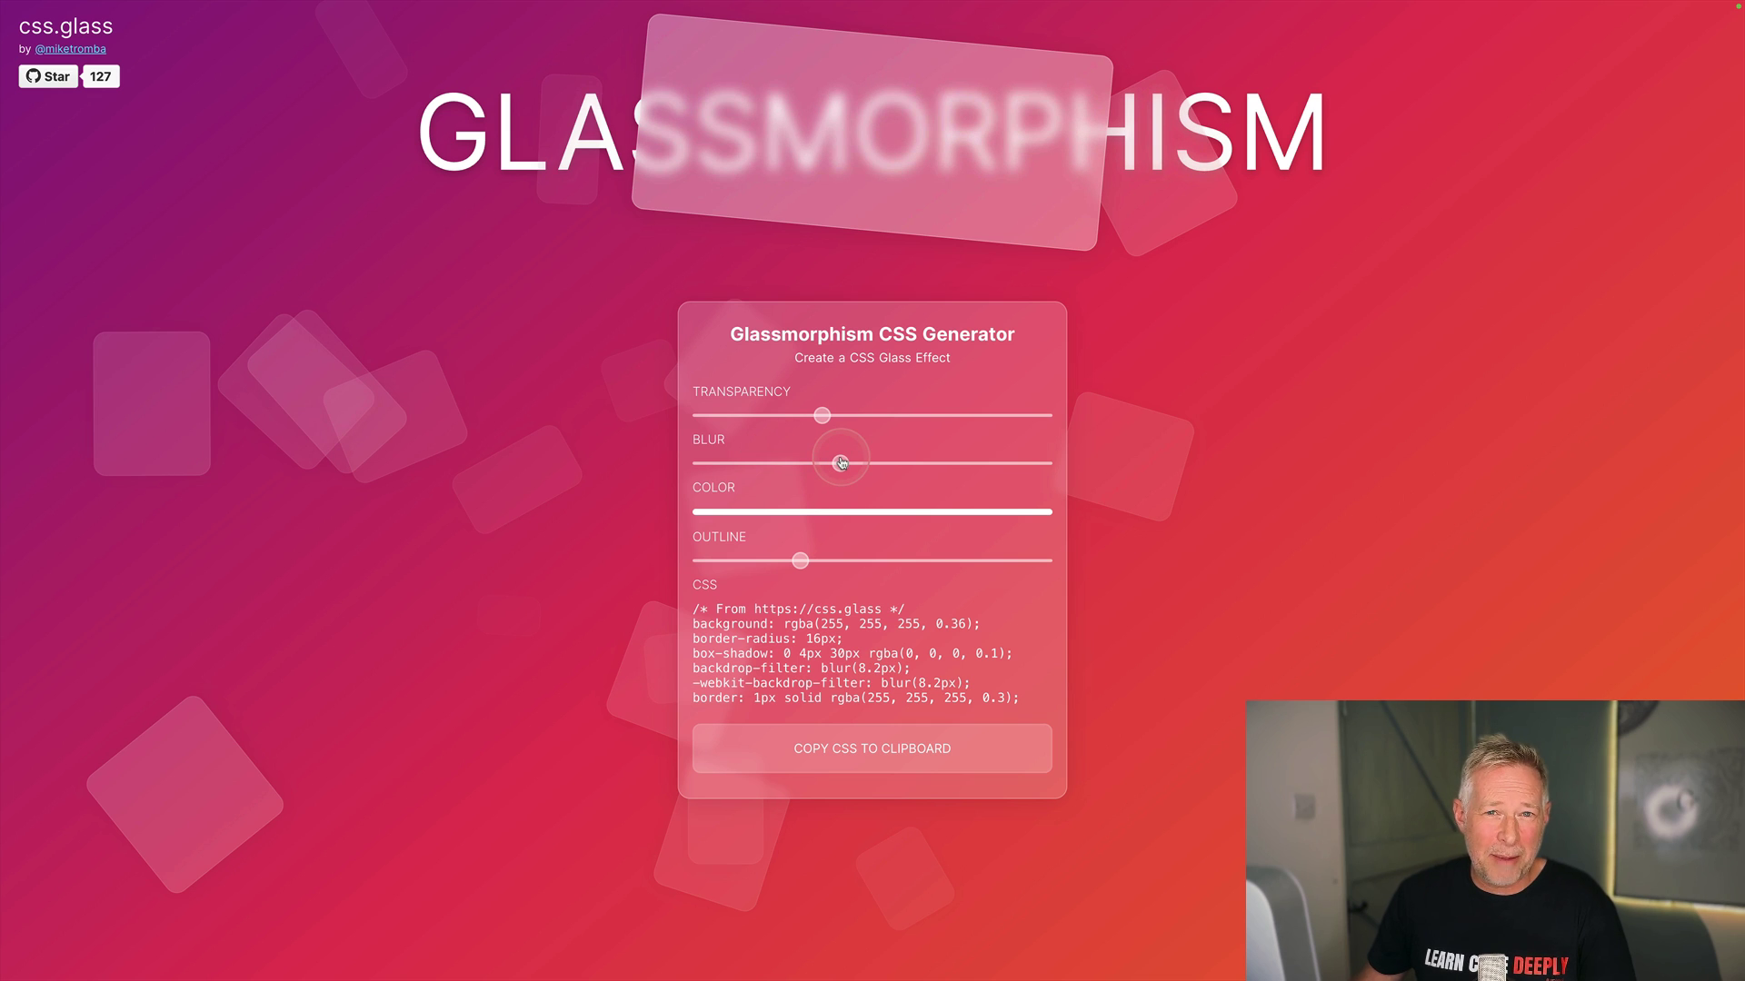
pyautogui.click(867, 780)
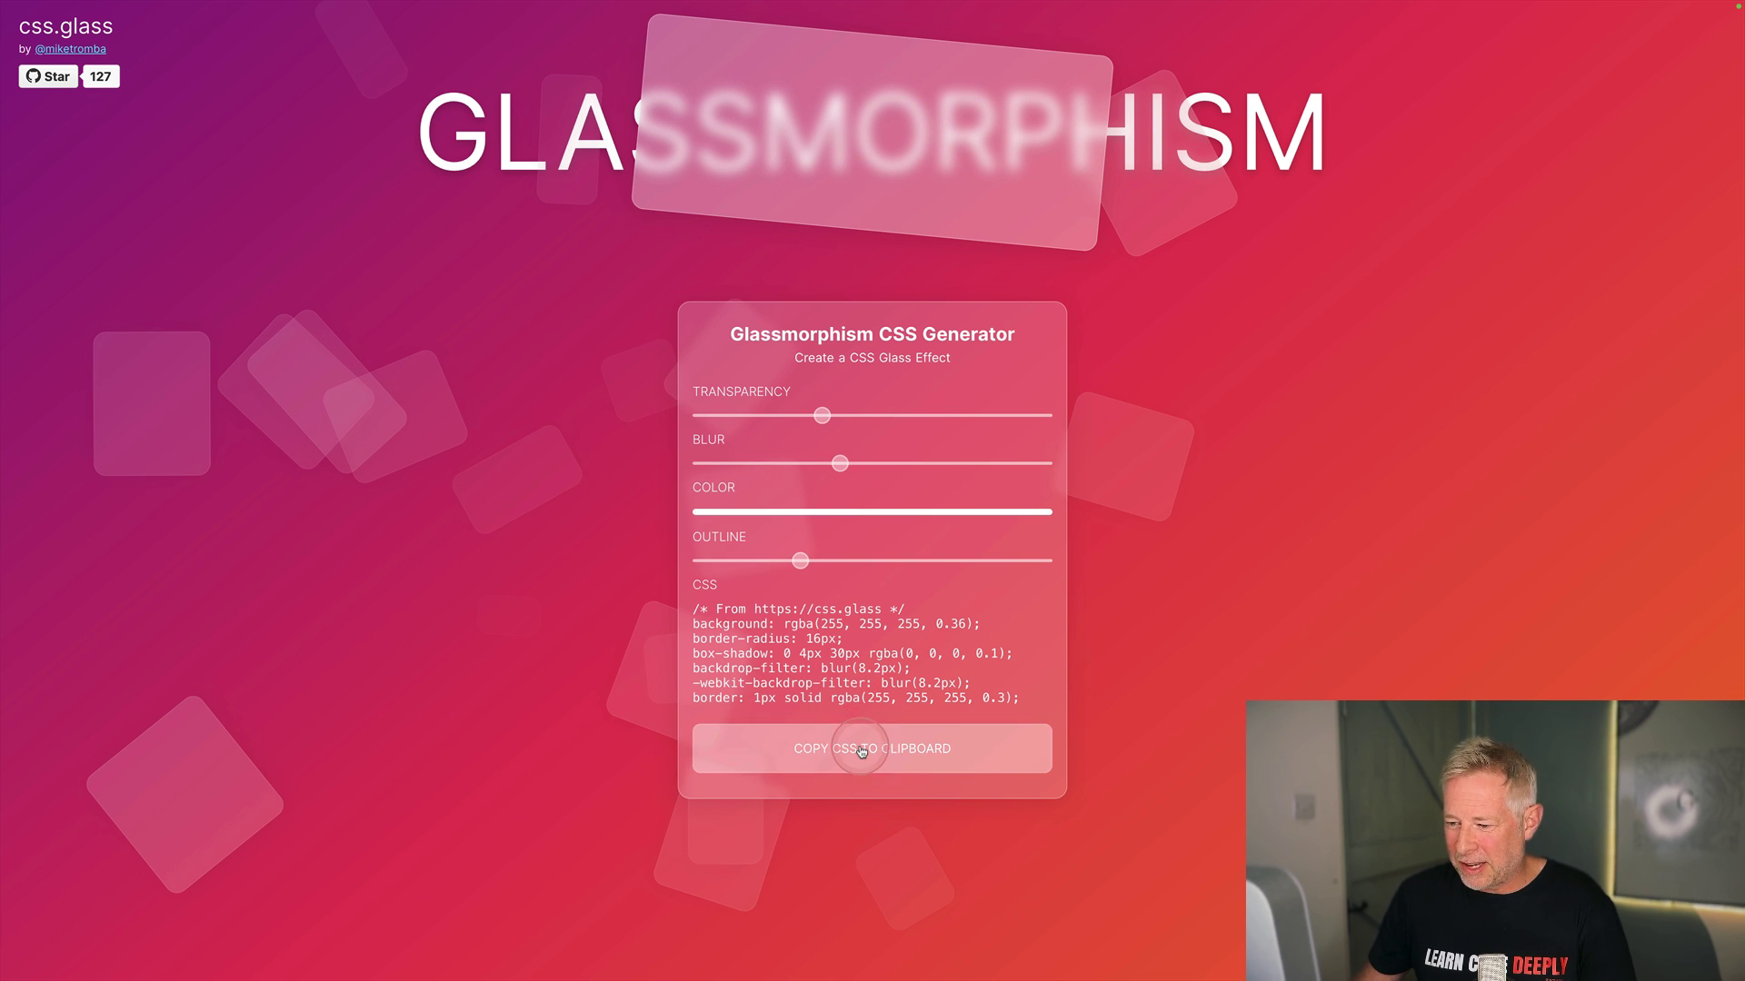
pyautogui.click(860, 751)
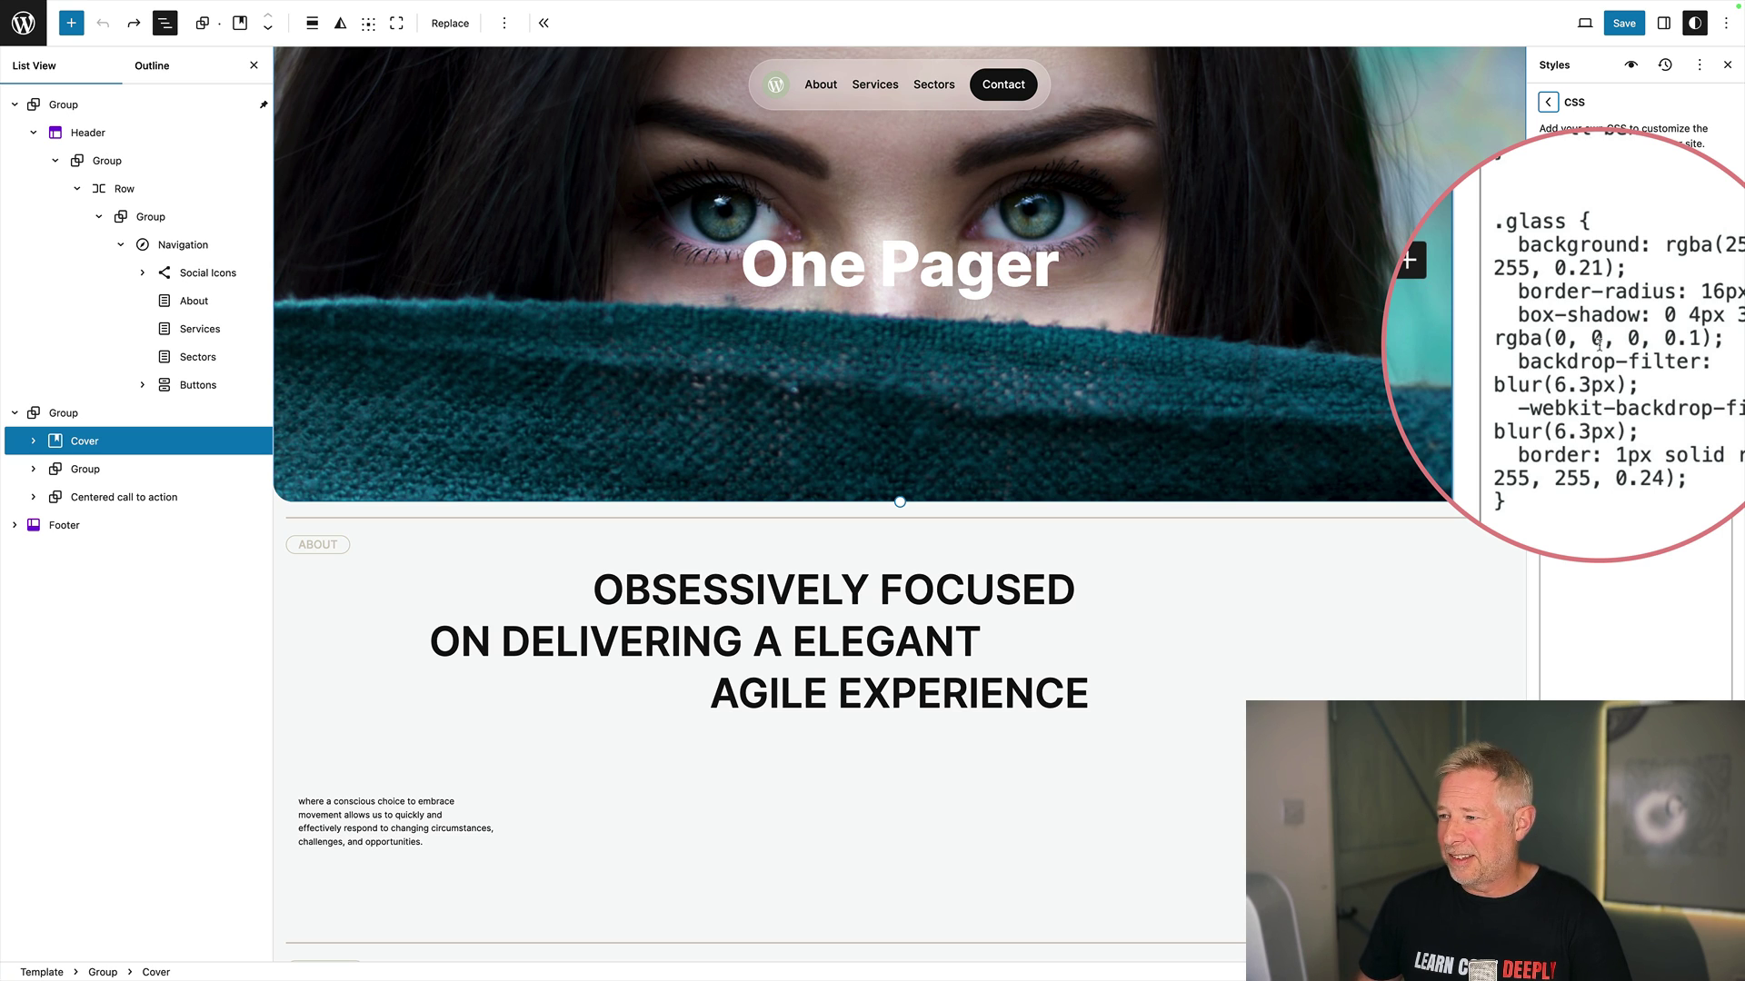
# Step: Drill through Navigation, Social Icons and Buttons to the Contact button and view its Styles
pyautogui.click(207, 254)
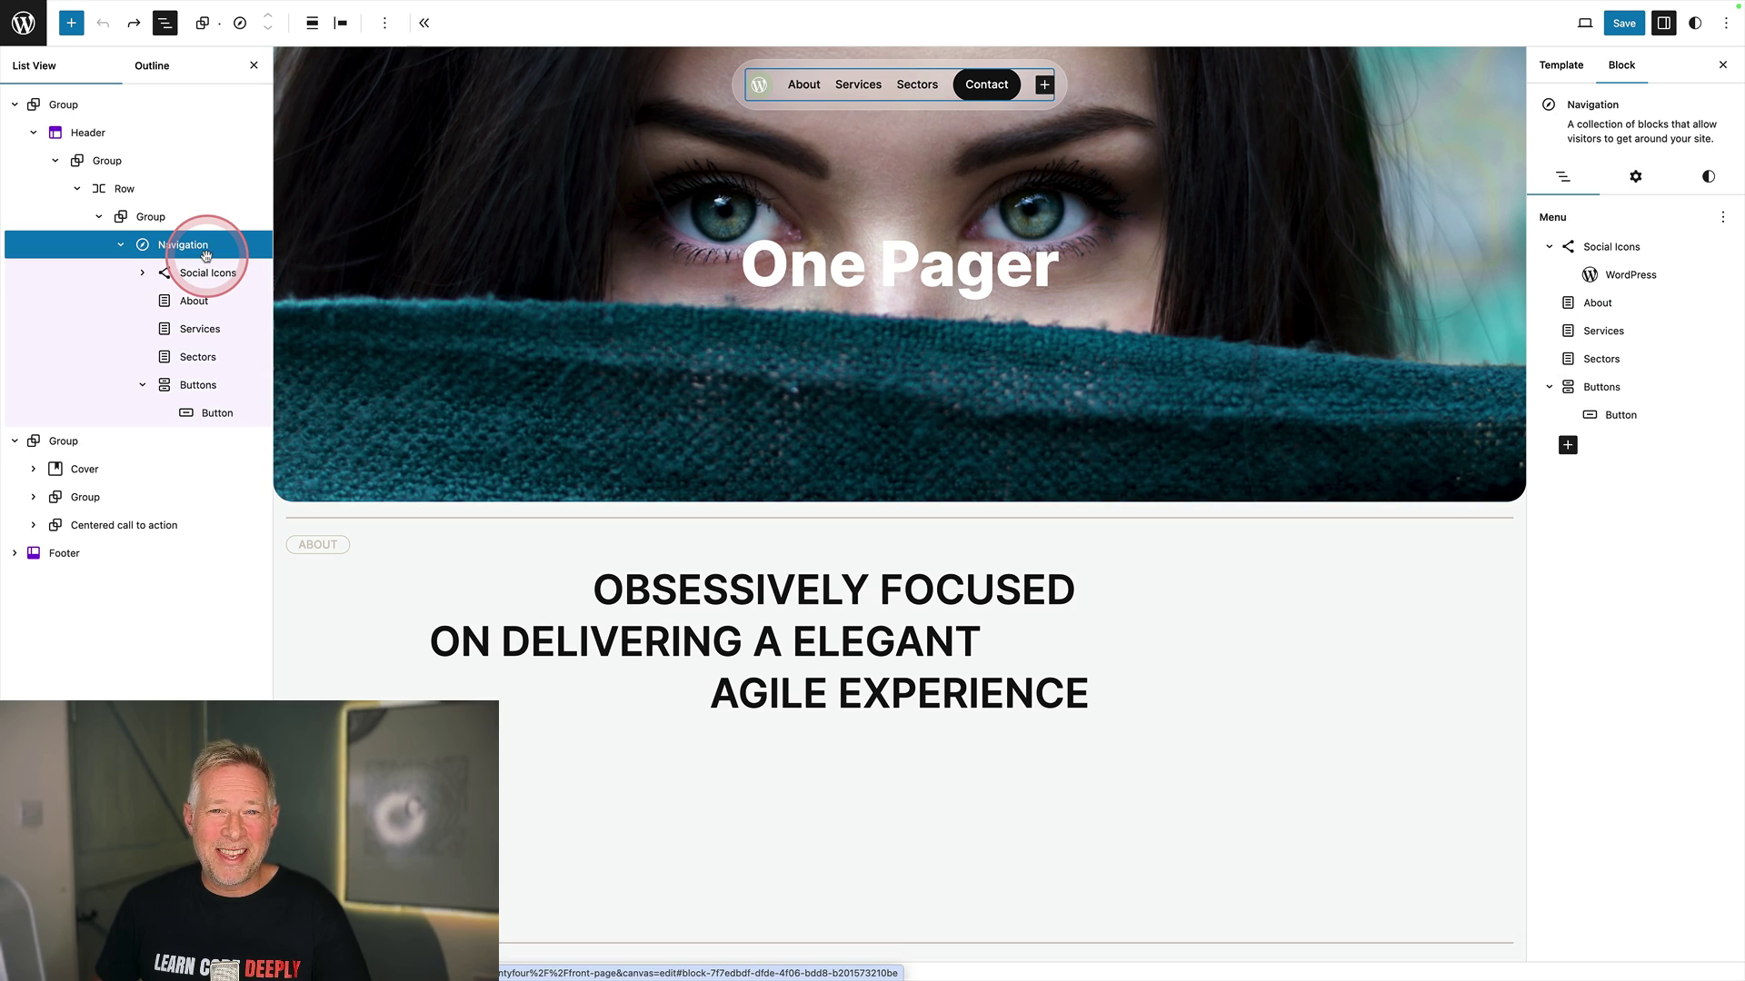
pyautogui.click(208, 273)
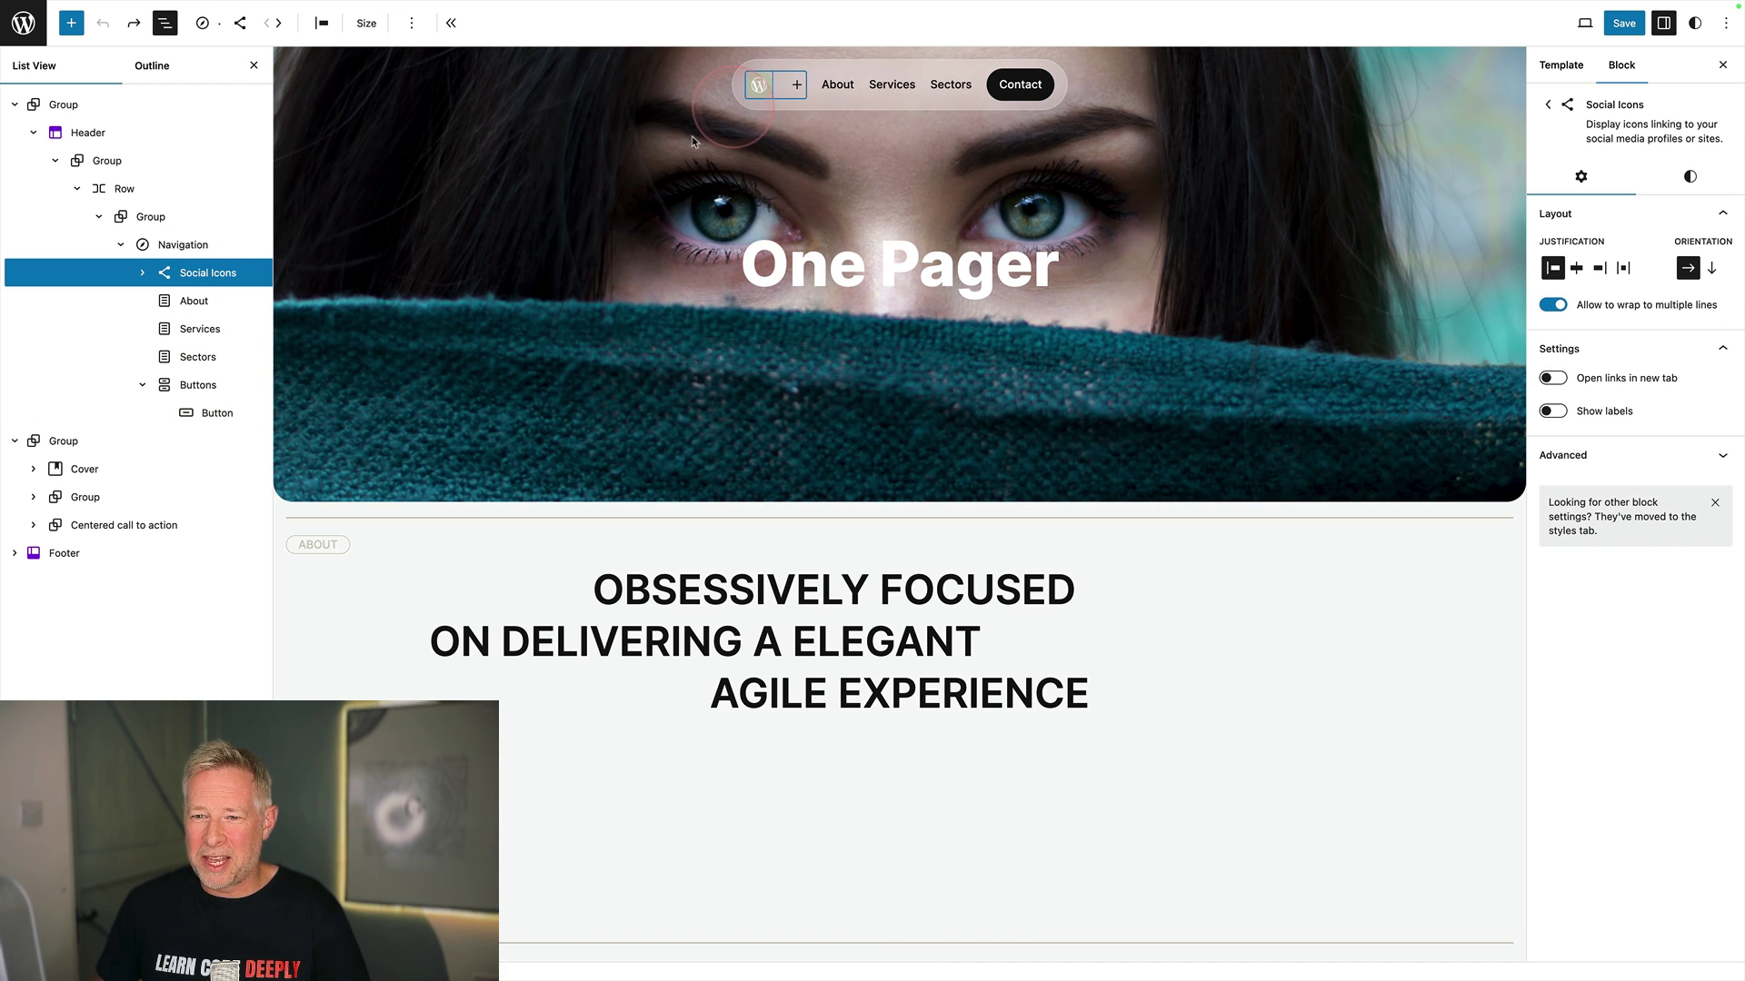
pyautogui.click(196, 386)
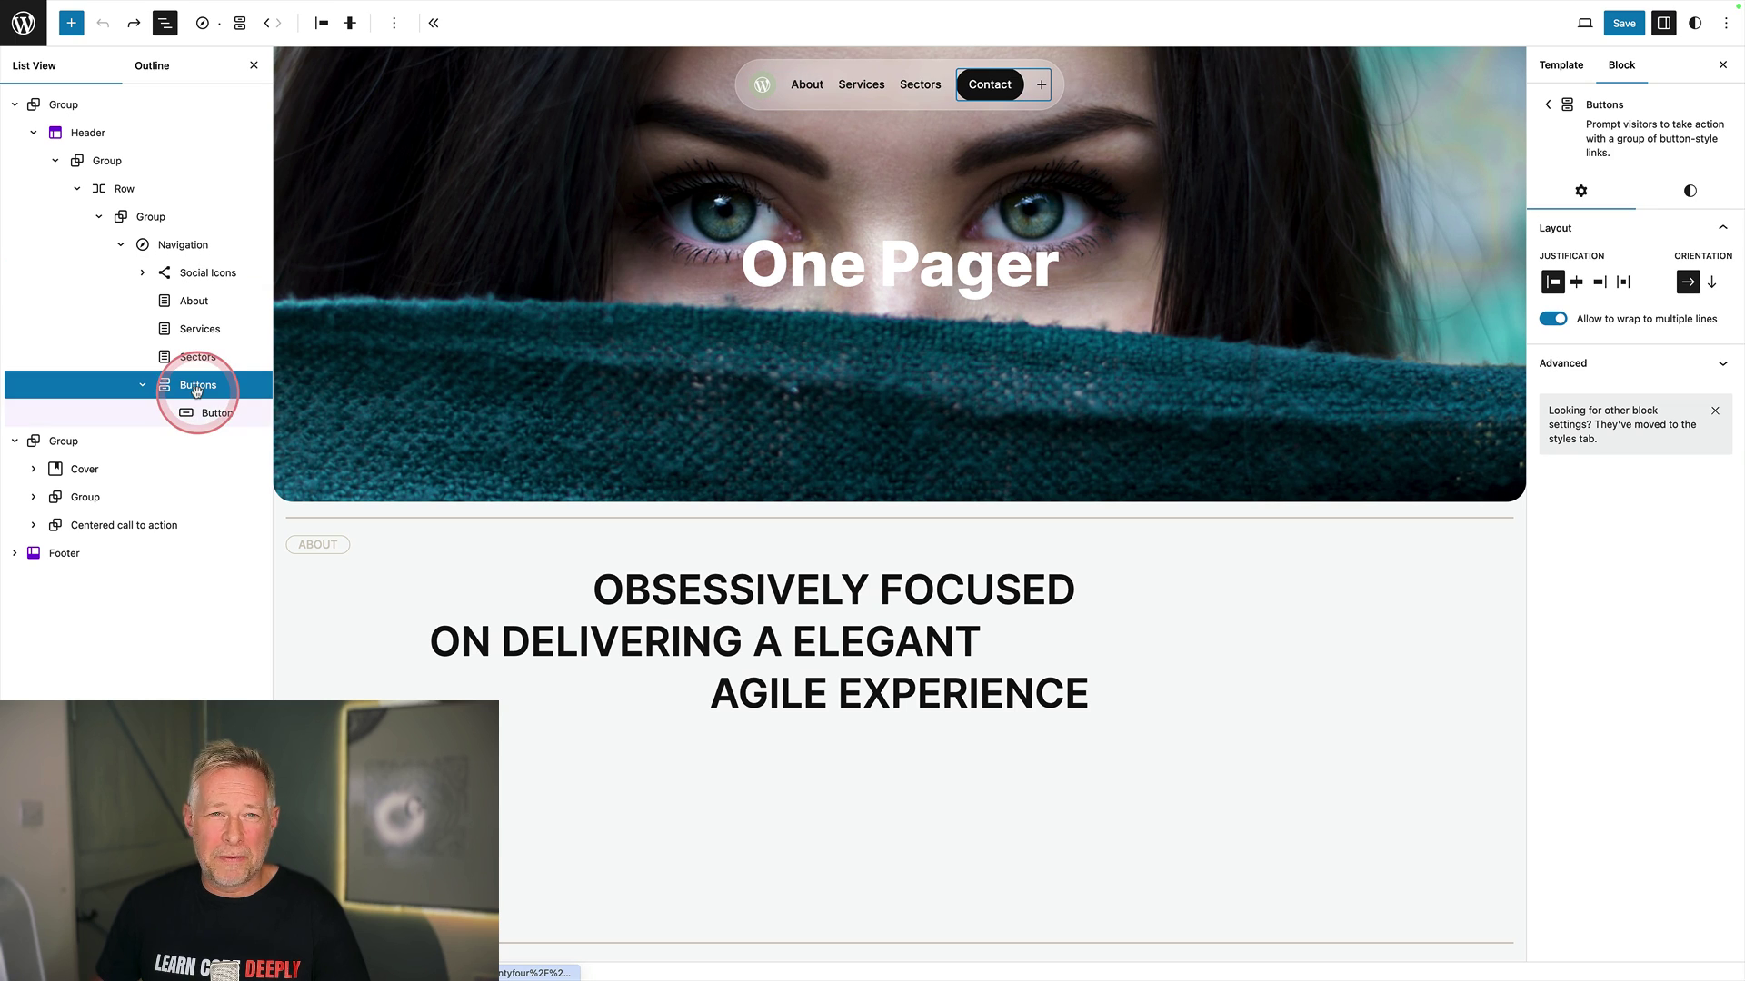
pyautogui.click(974, 87)
pyautogui.click(1651, 188)
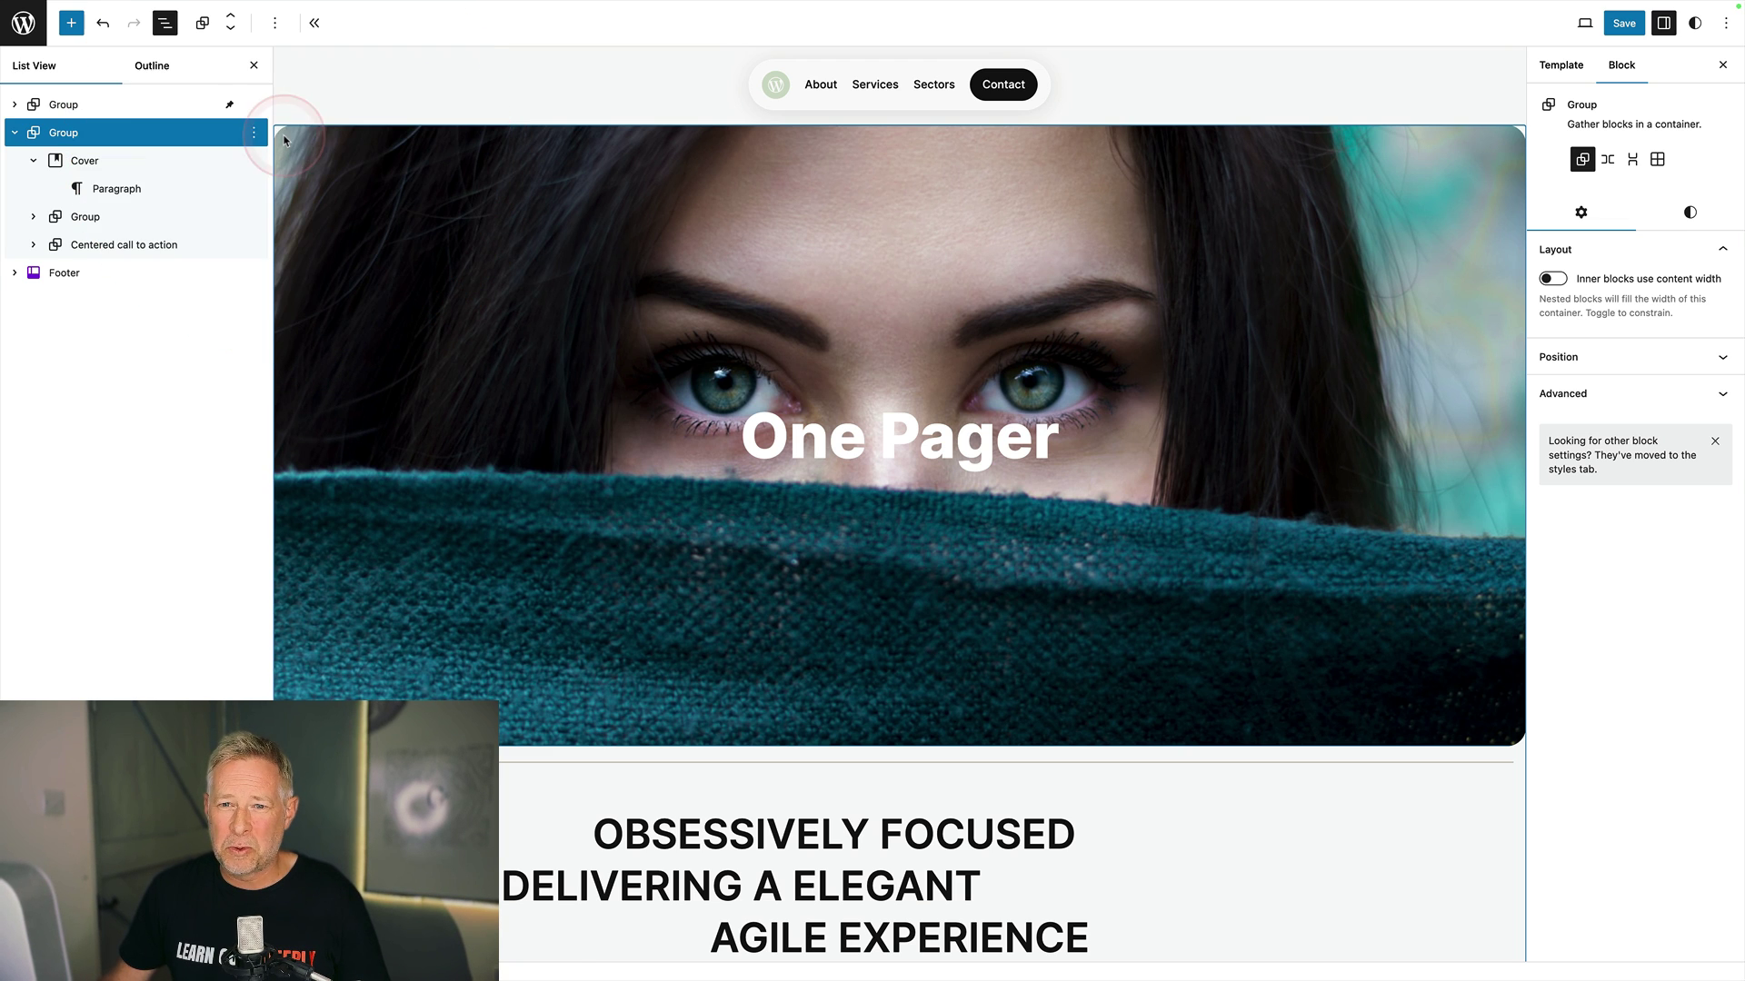
# Step: Select the hero Cover to view its 25px border radius, then its One Pager paragraph
pyautogui.click(118, 164)
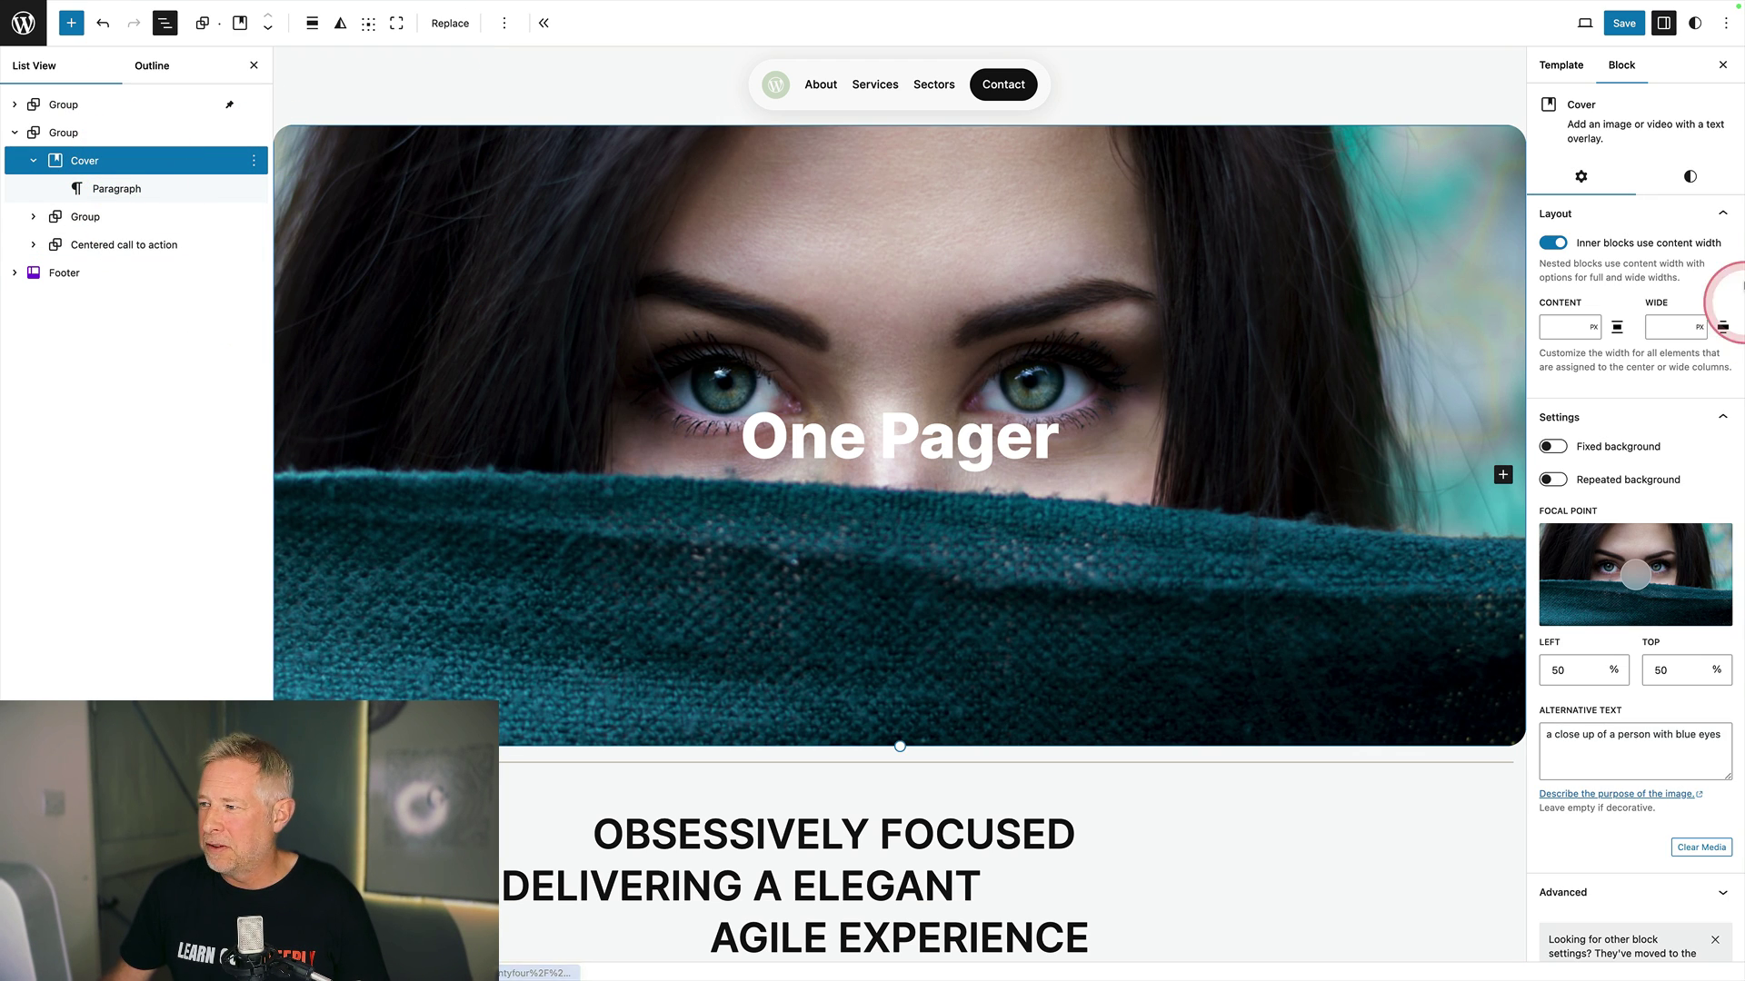
pyautogui.click(1689, 175)
pyautogui.scroll(-3, 1655, 763)
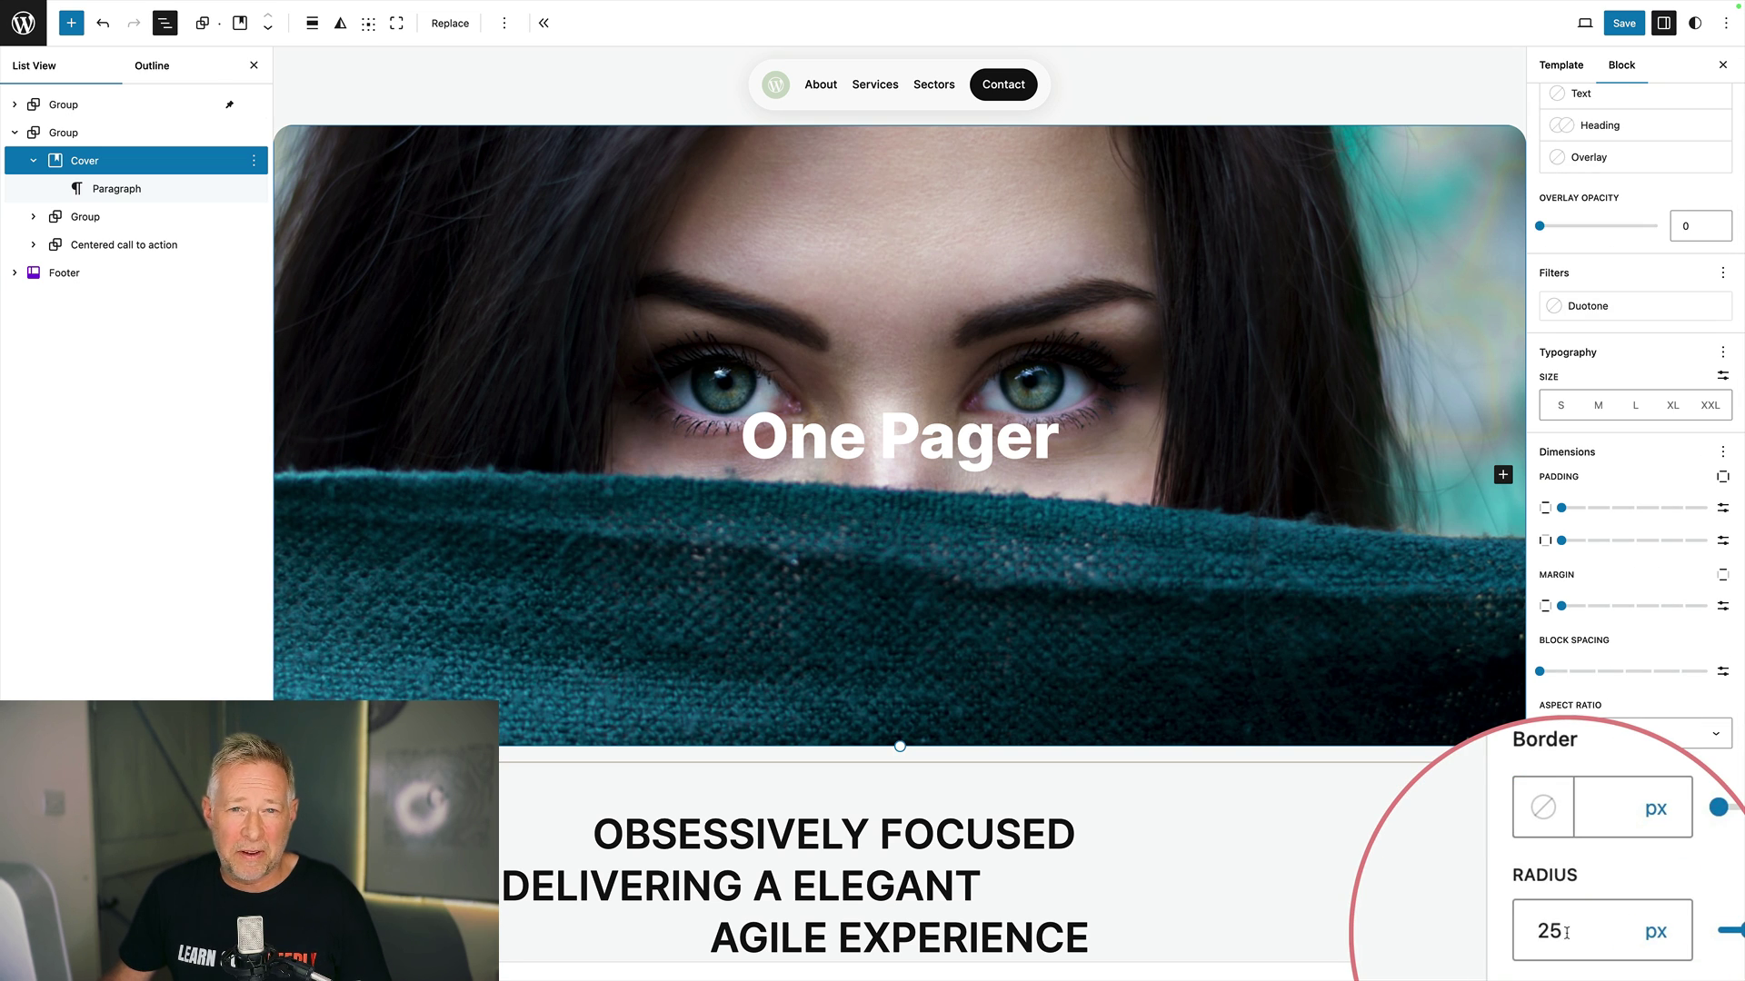
pyautogui.click(182, 189)
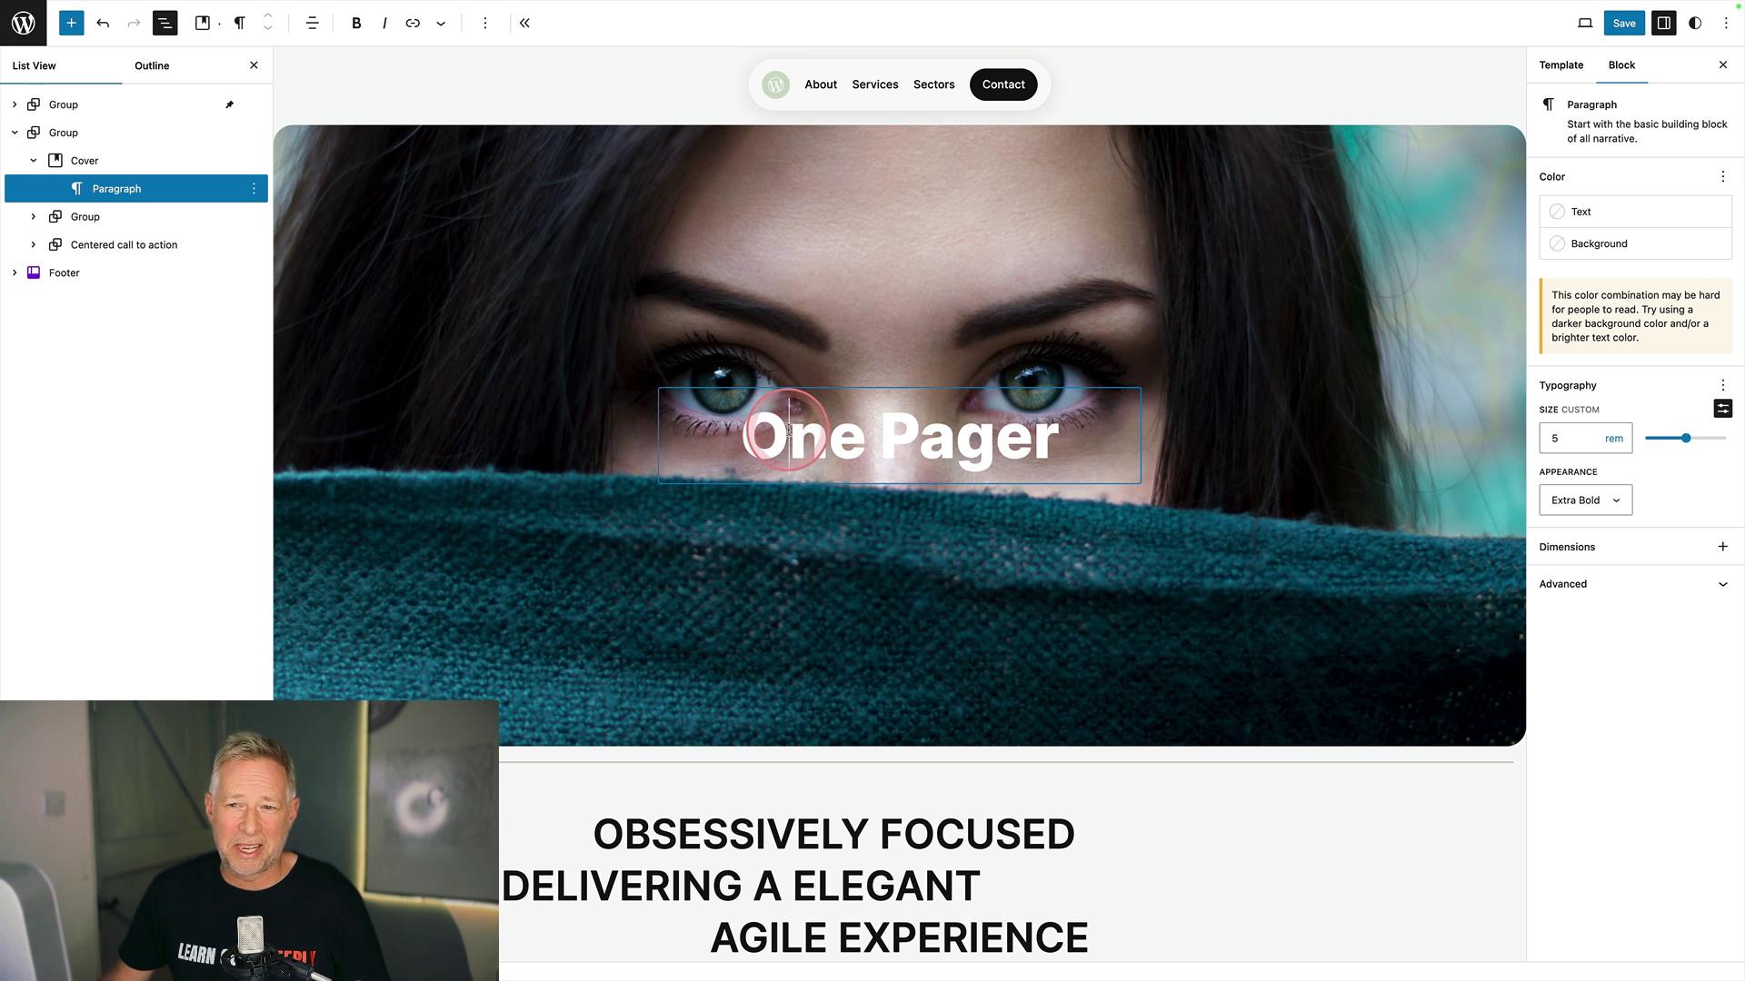
# Step: Apply the Wide Line style to the separator above the About section
pyautogui.click(39, 217)
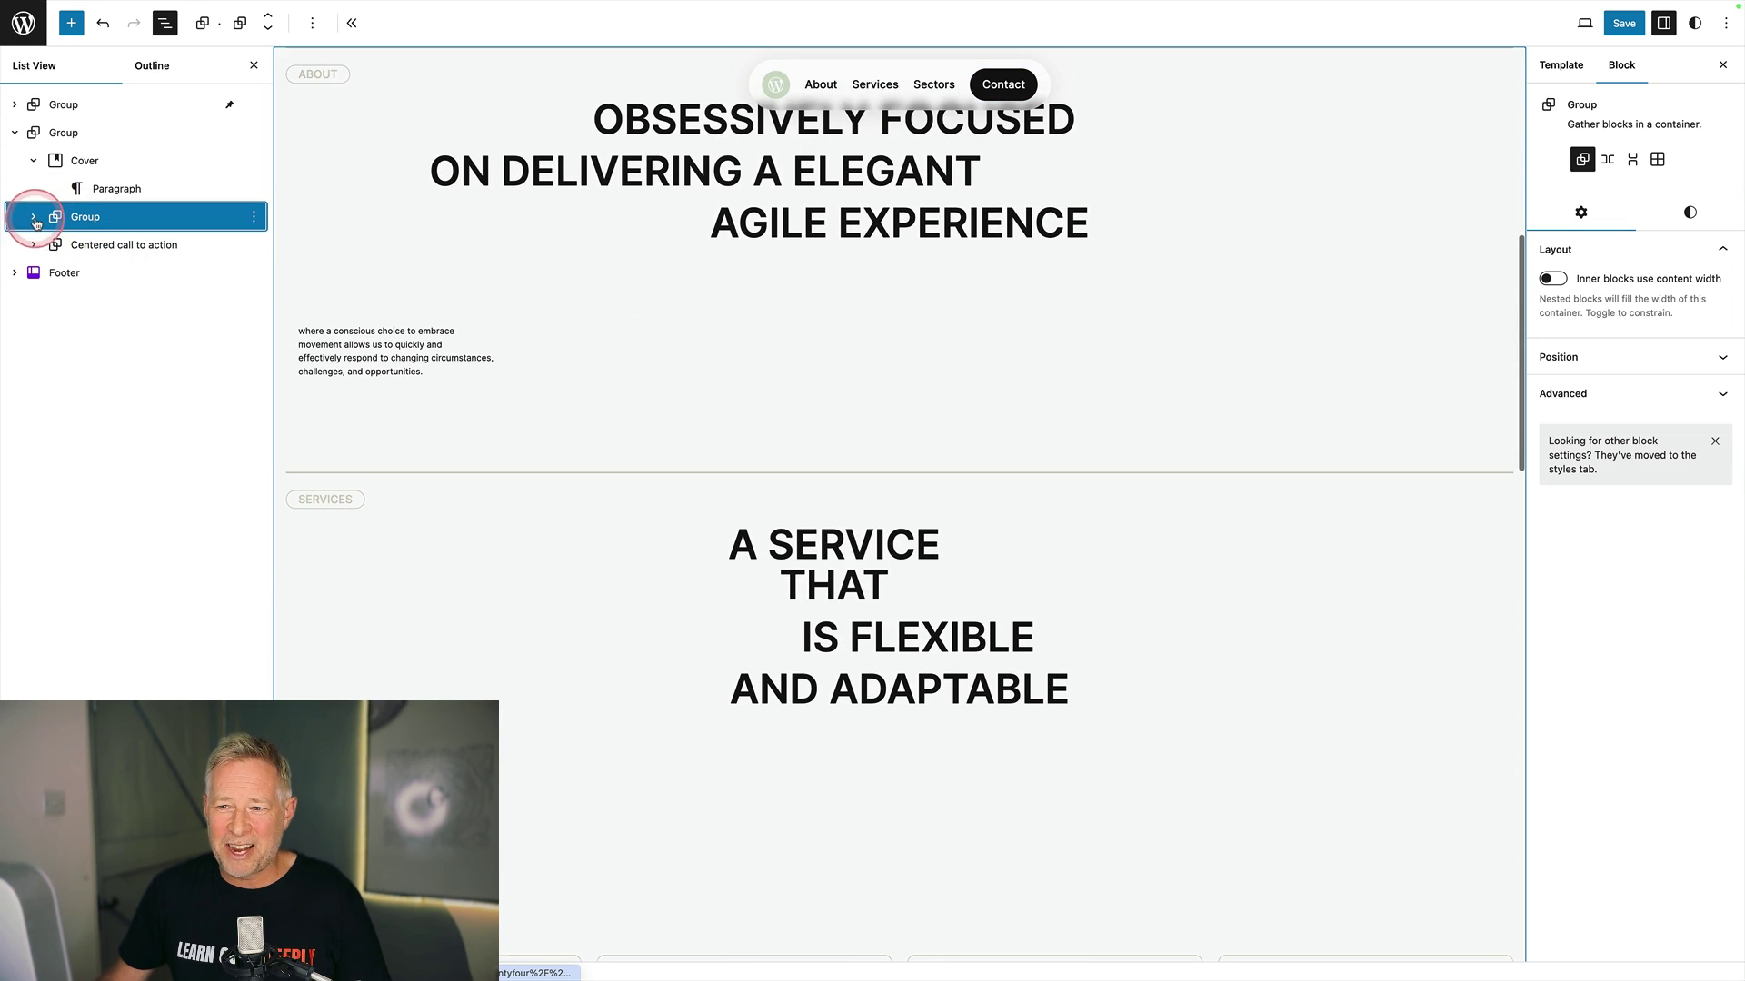
pyautogui.click(281, 218)
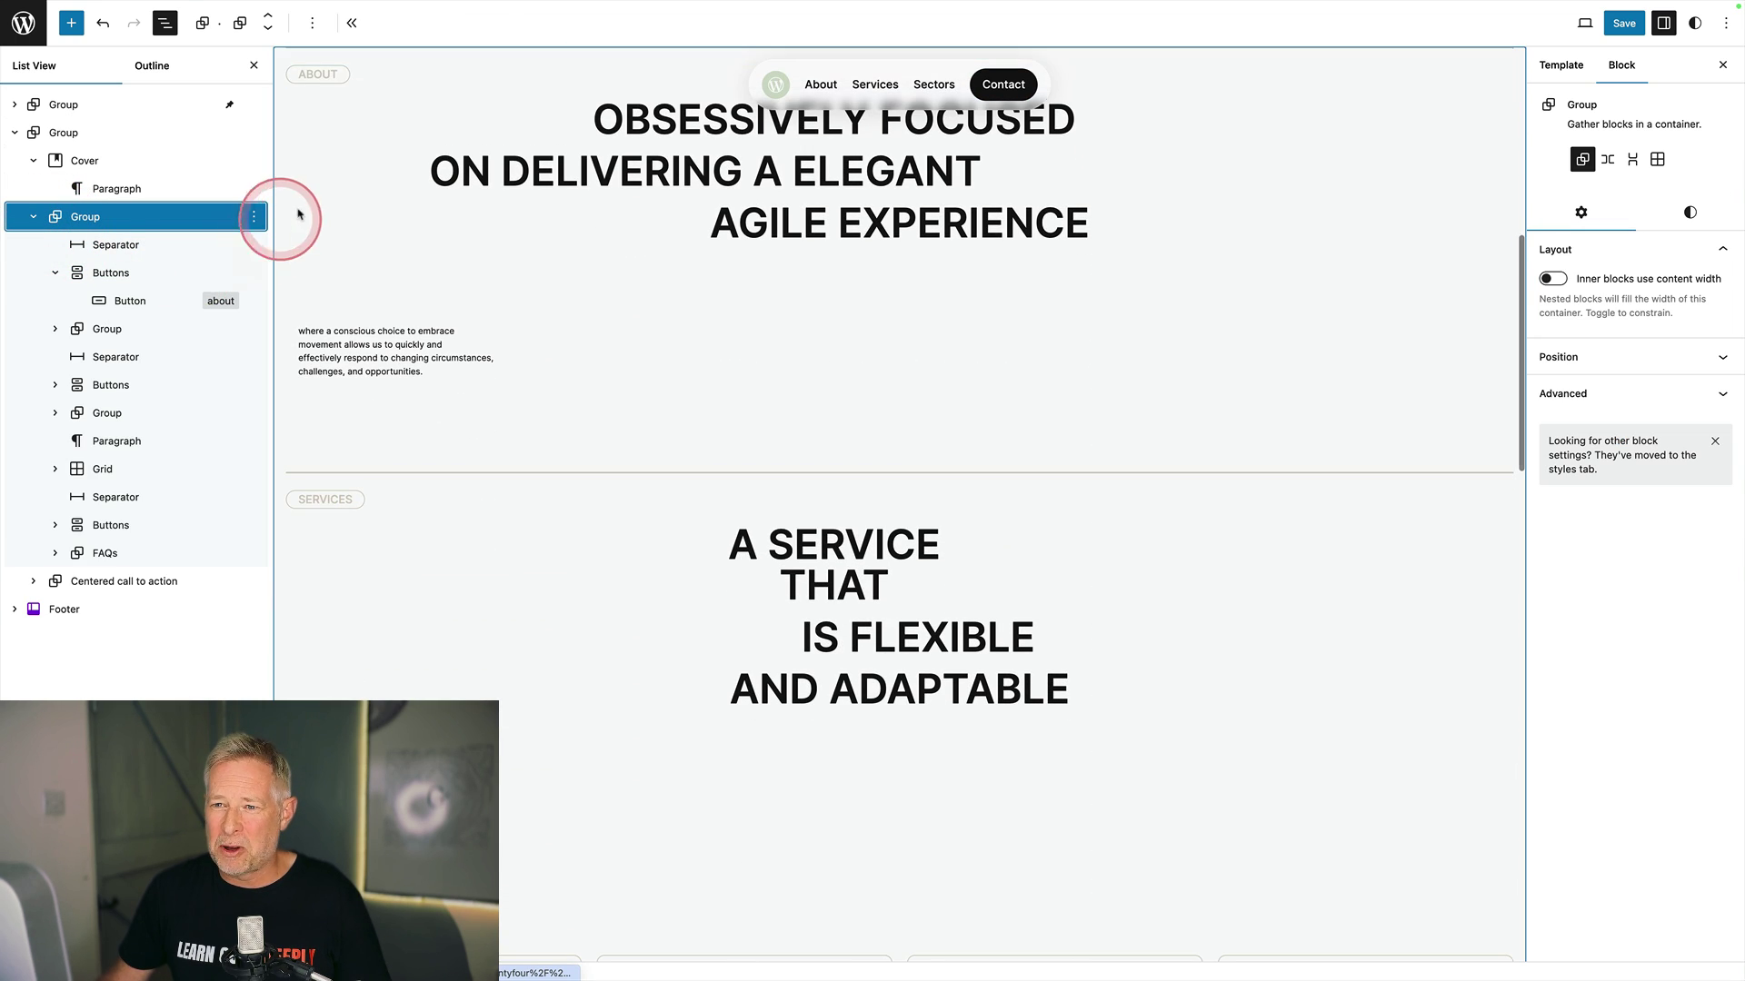
pyautogui.click(118, 245)
pyautogui.scroll(3, 444, 260)
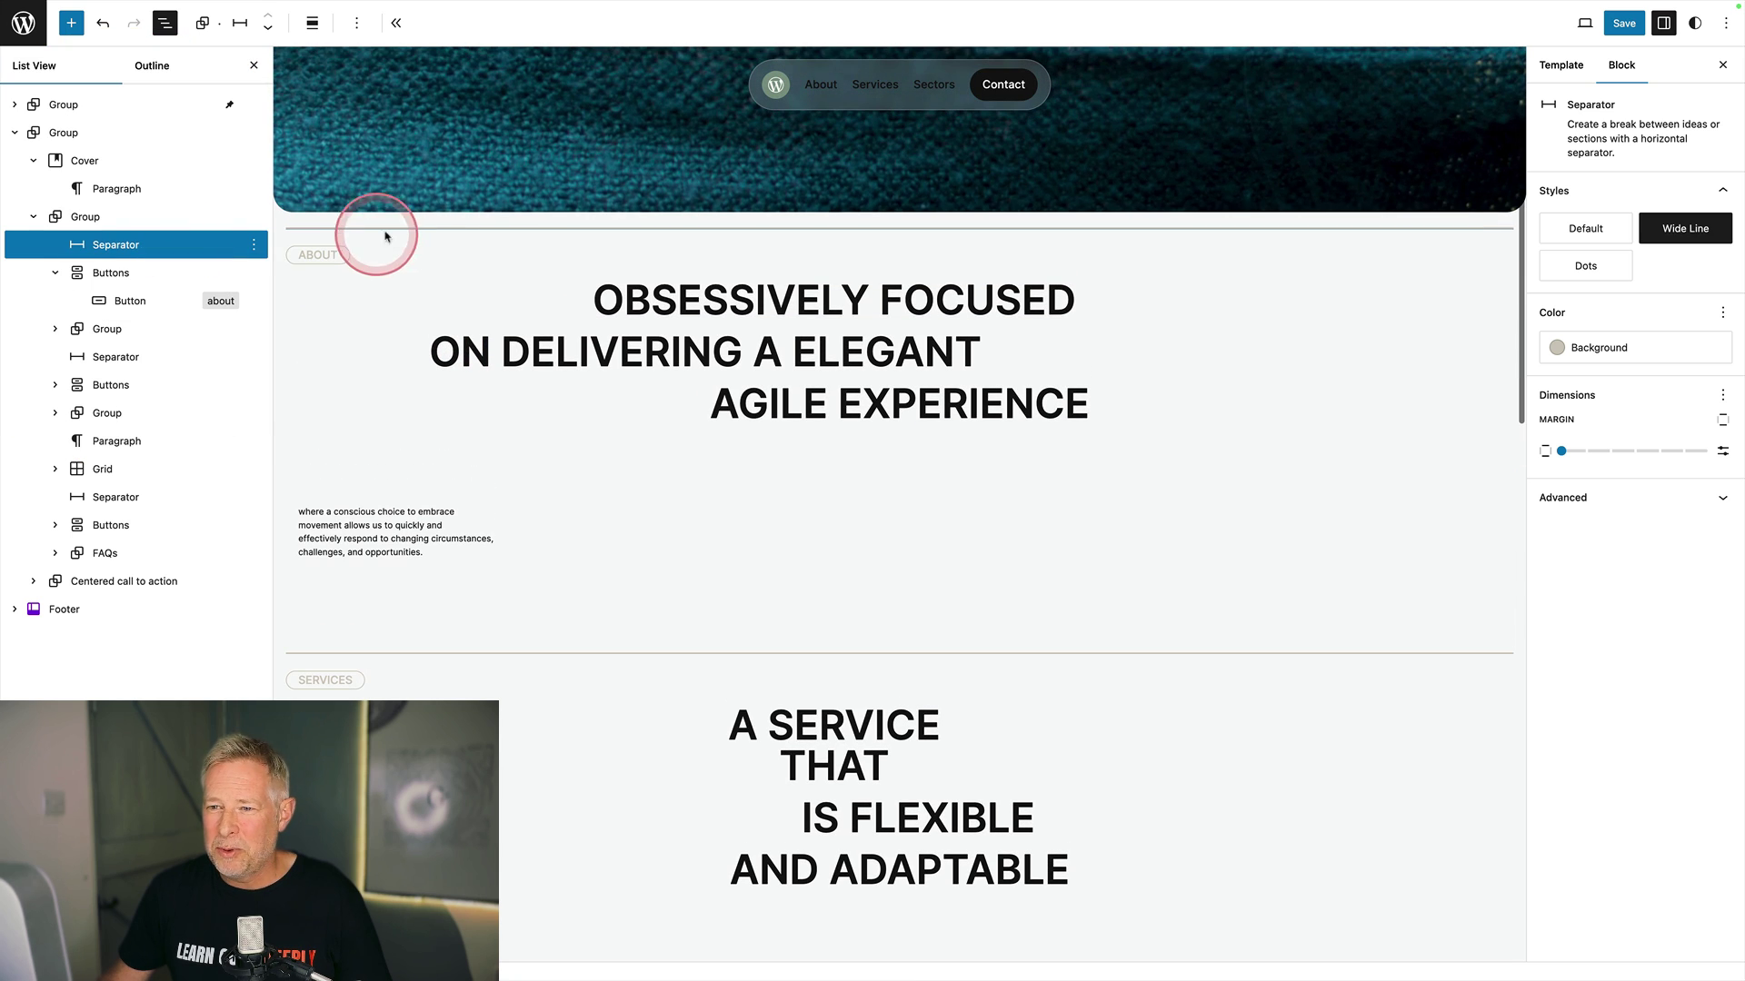
pyautogui.click(1654, 243)
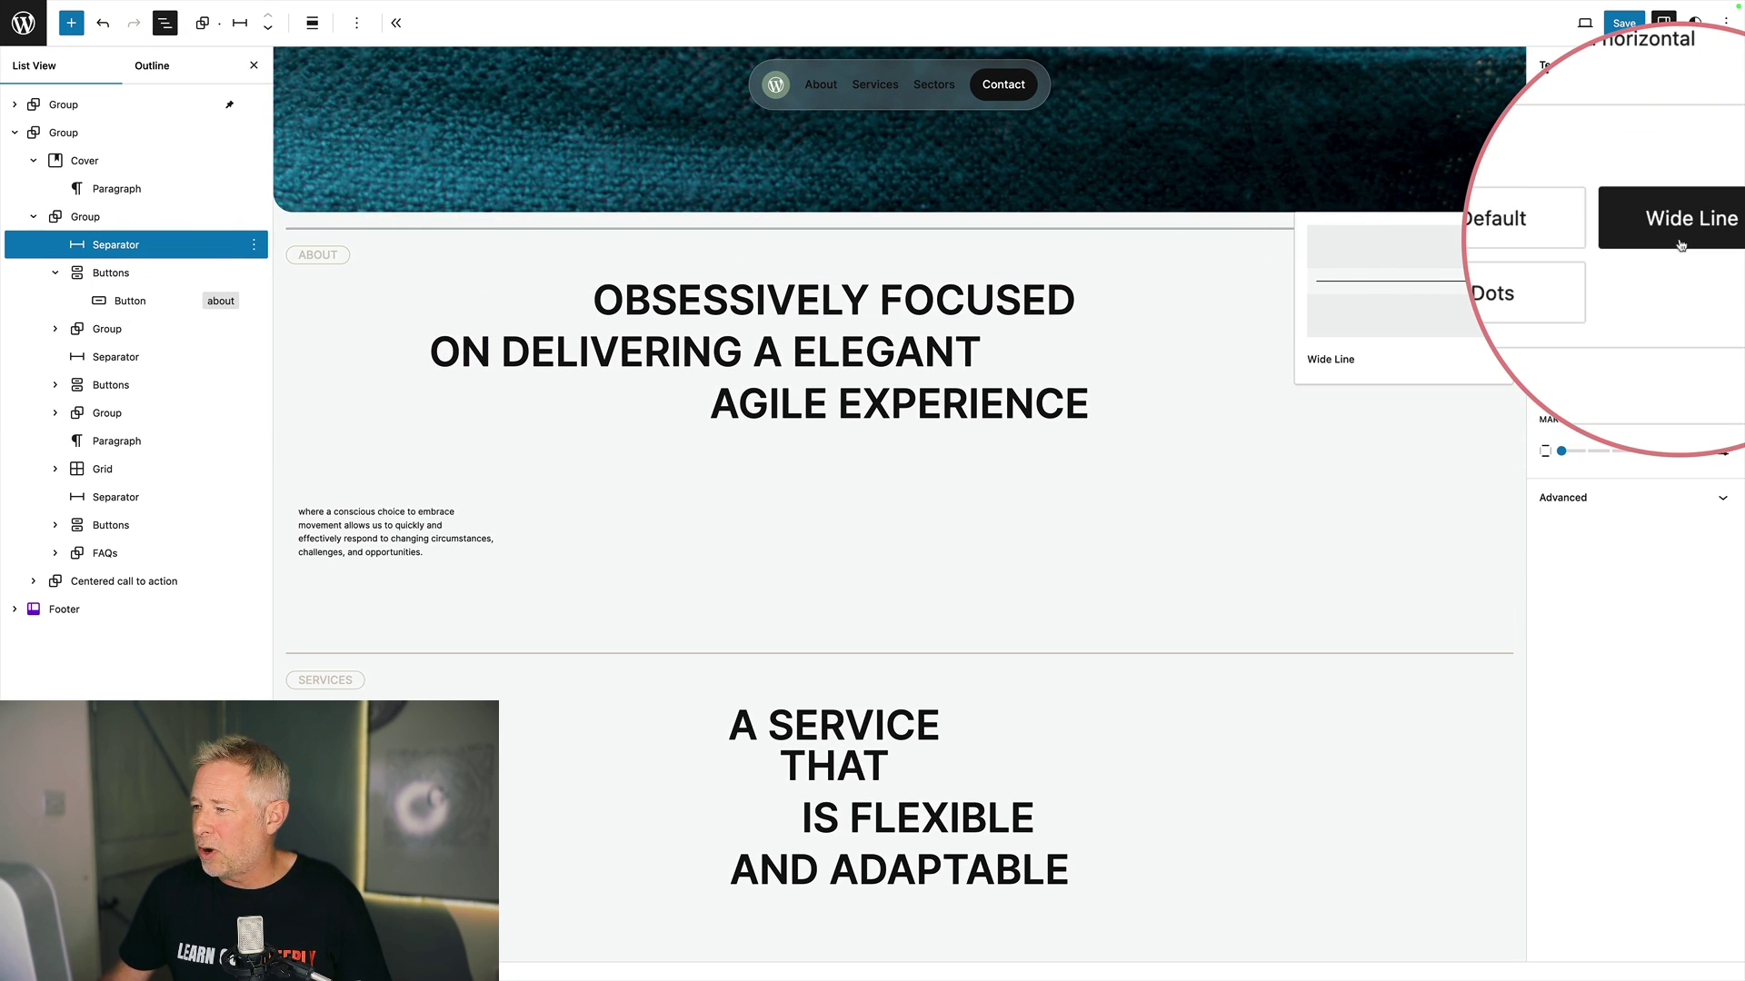
# Step: Give the ABOUT label button the Outline style, comparing it against Fill
pyautogui.click(121, 271)
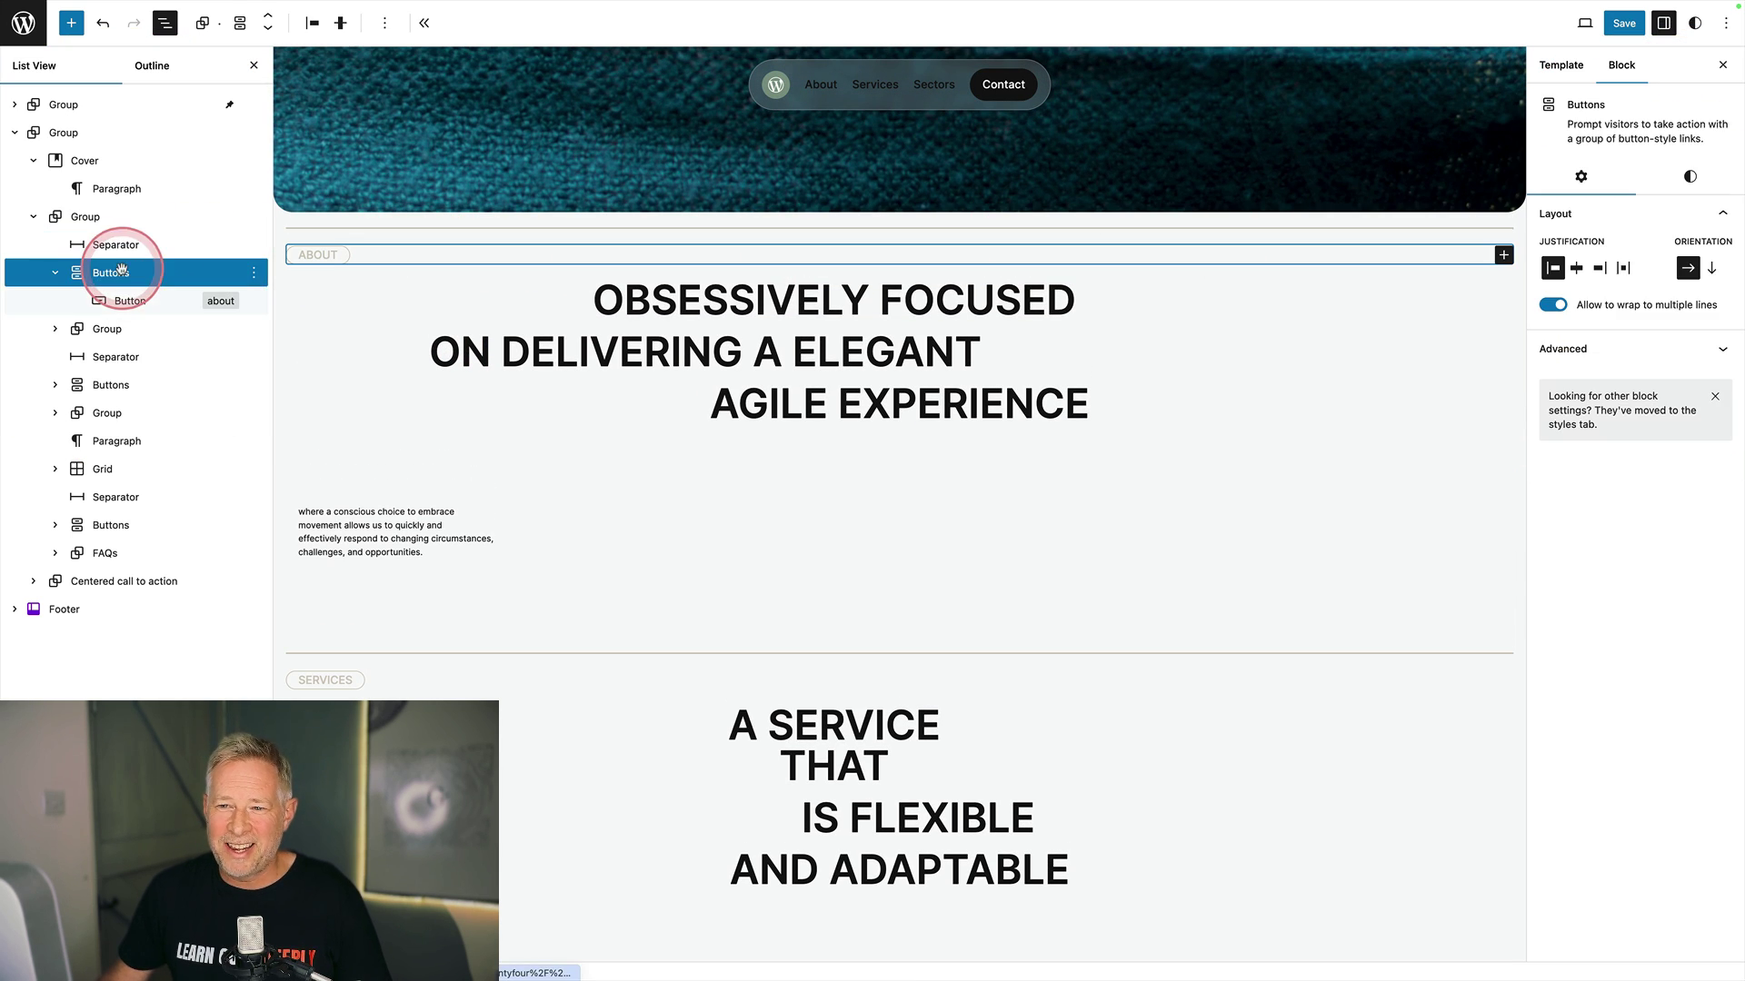
pyautogui.click(326, 261)
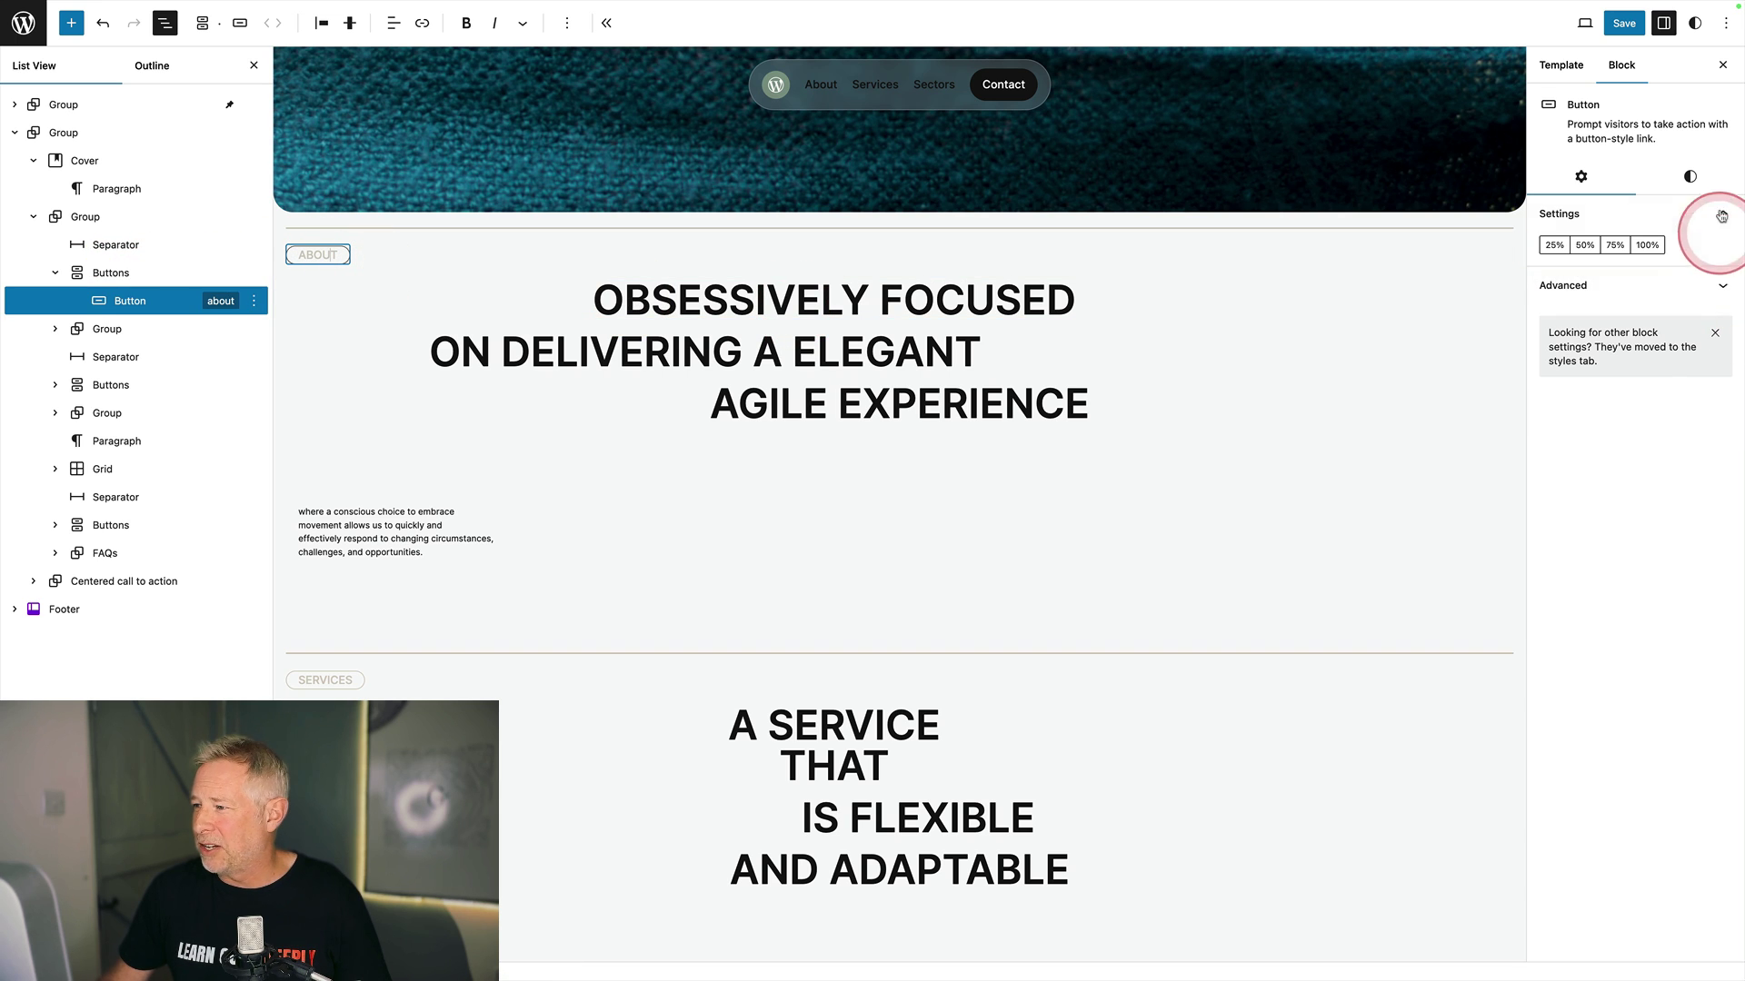
pyautogui.click(1708, 183)
pyautogui.click(1689, 255)
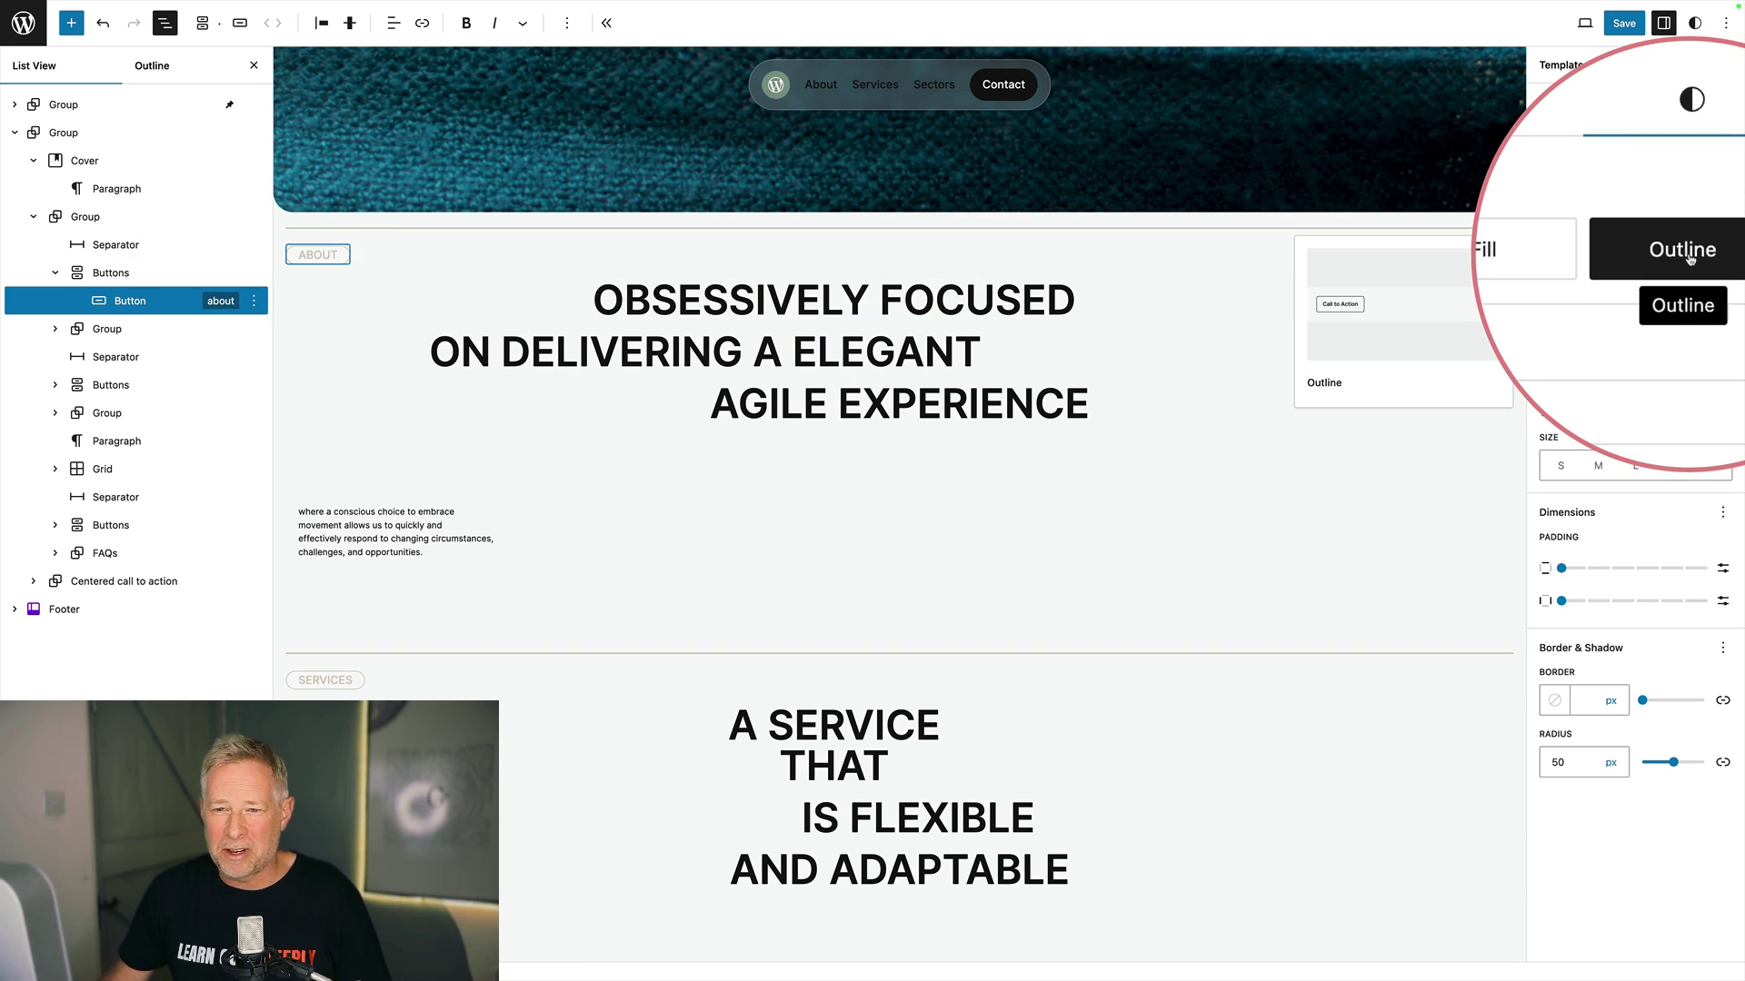
pyautogui.click(1602, 263)
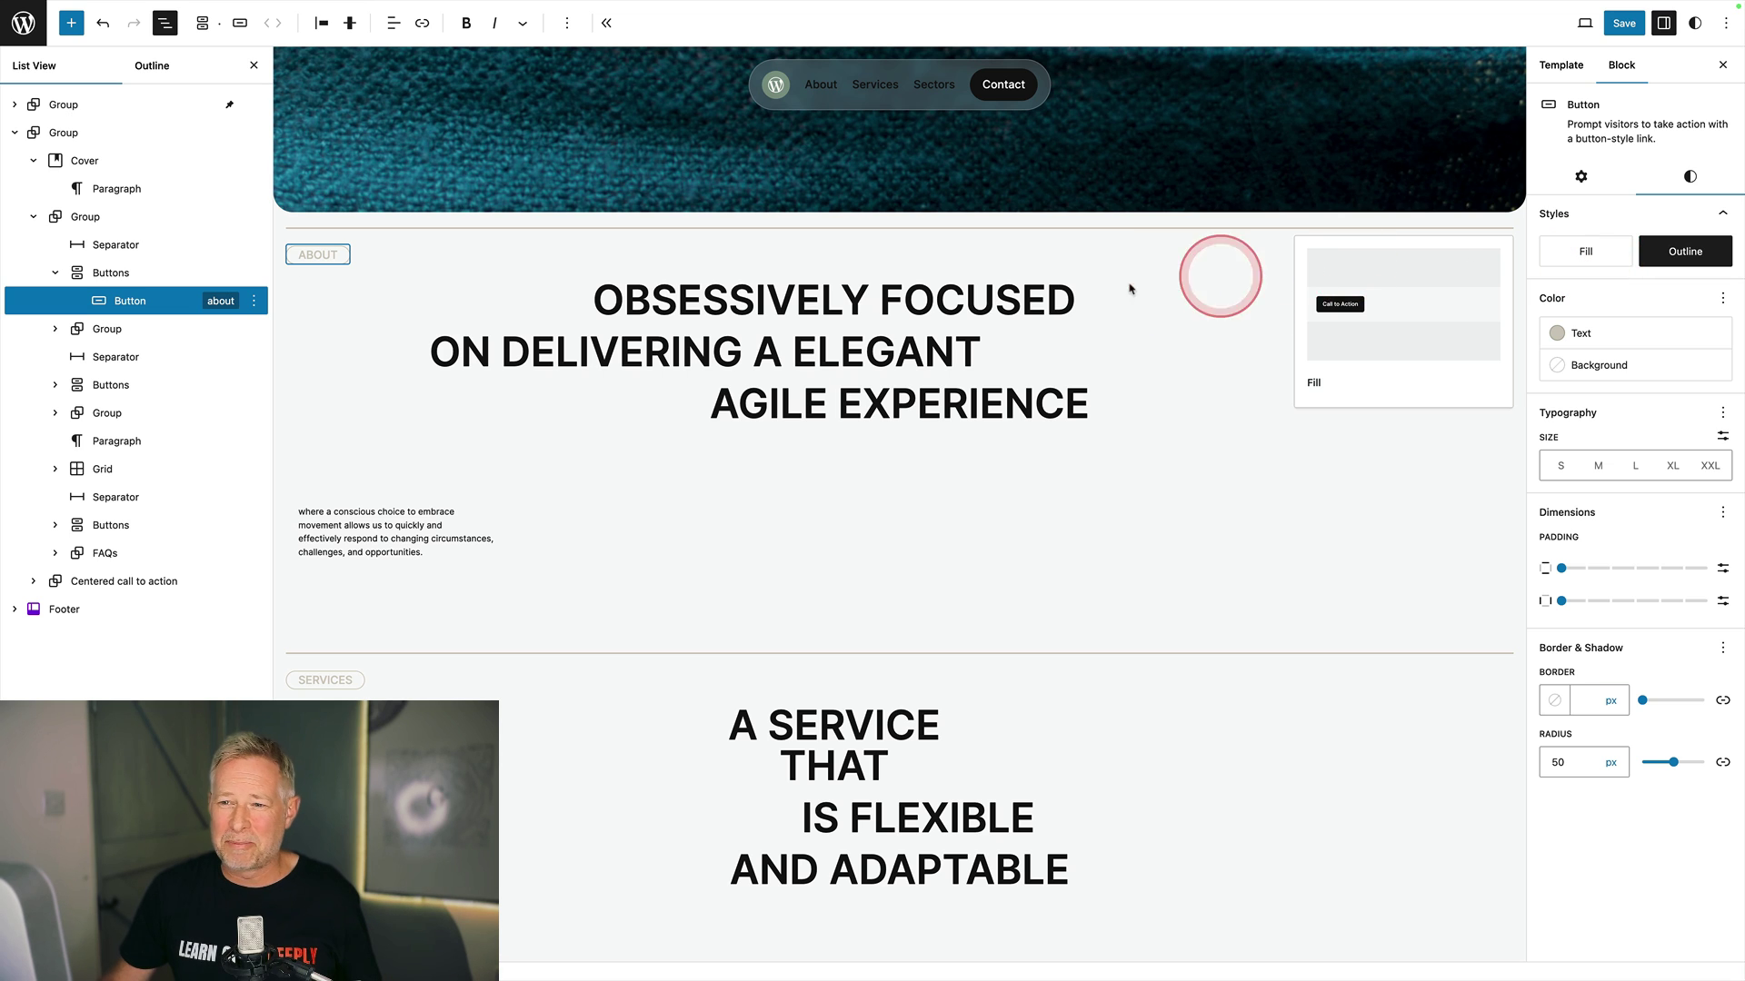
pyautogui.click(623, 300)
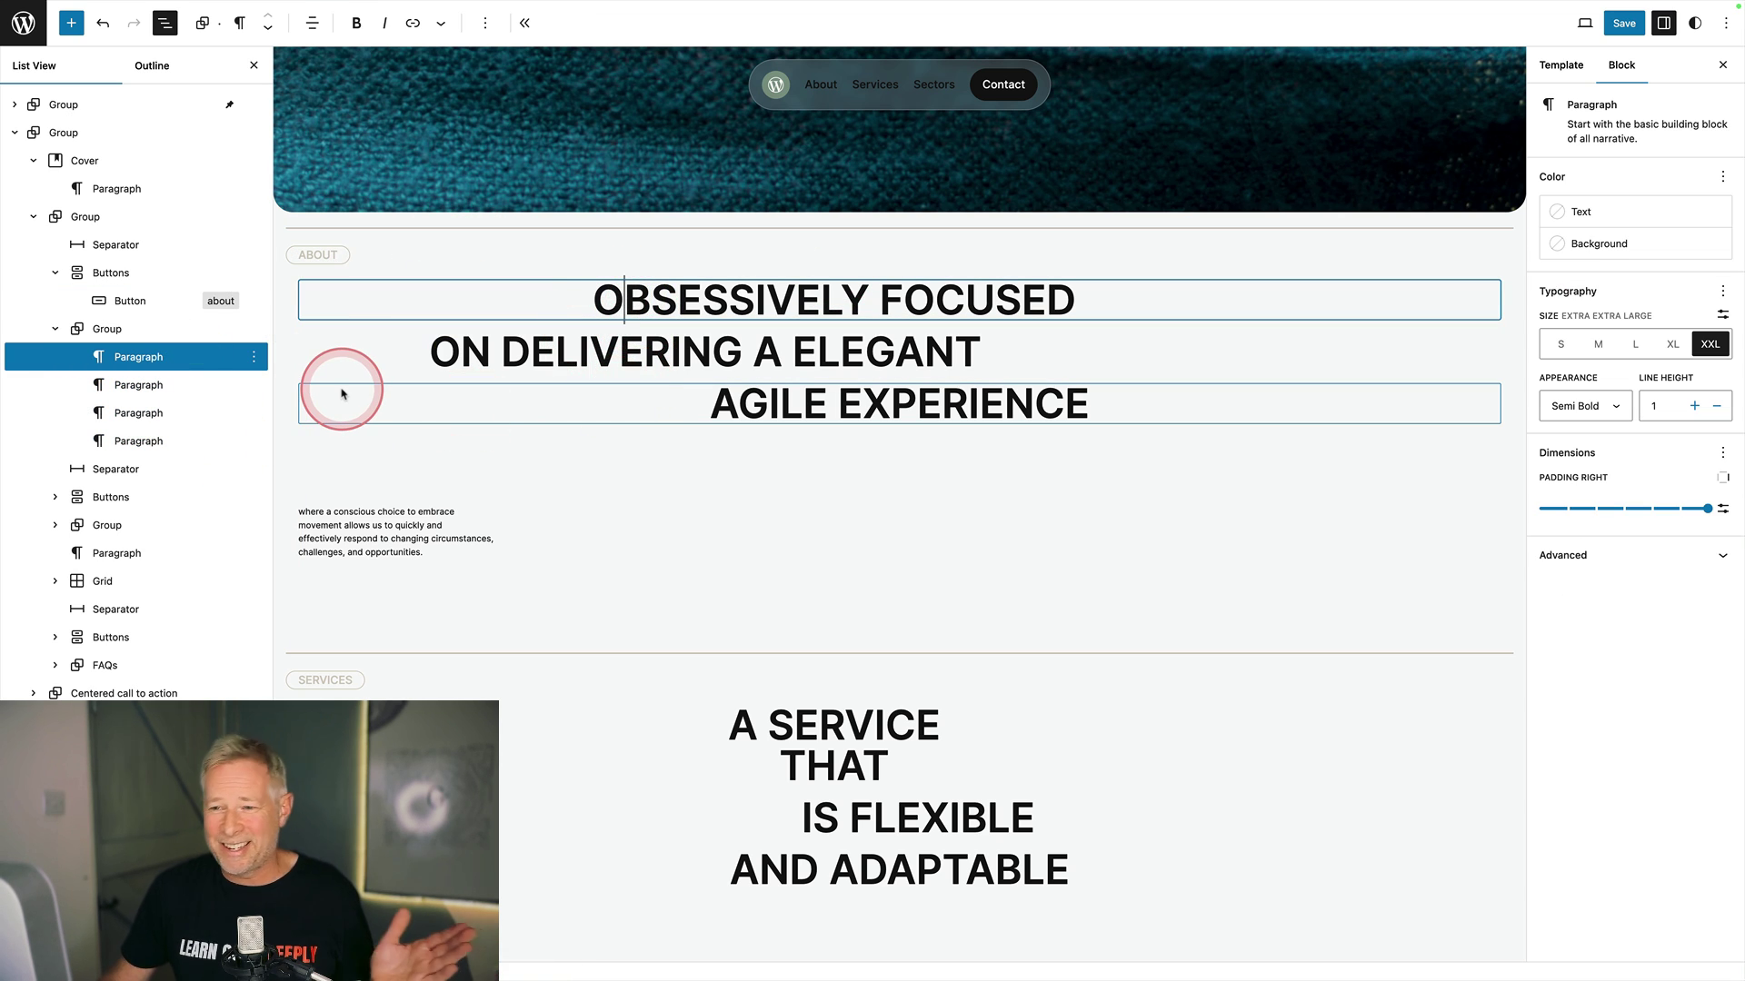
pyautogui.scroll(-2, 663, 540)
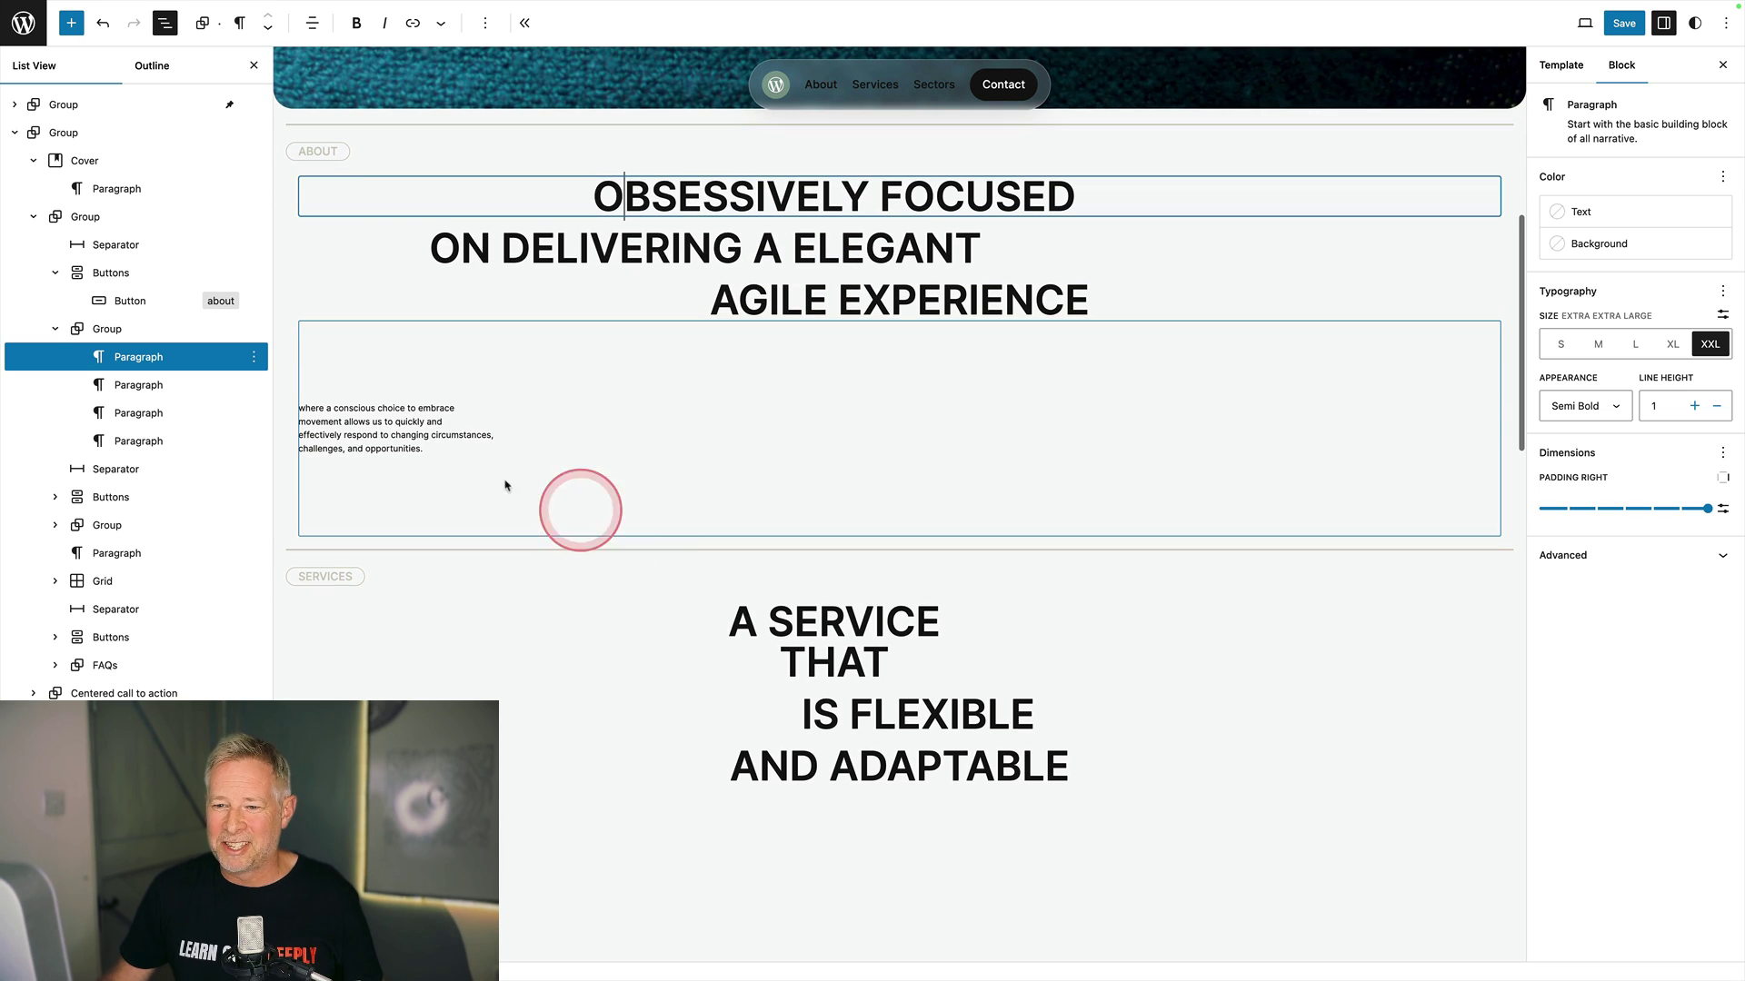
pyautogui.click(391, 429)
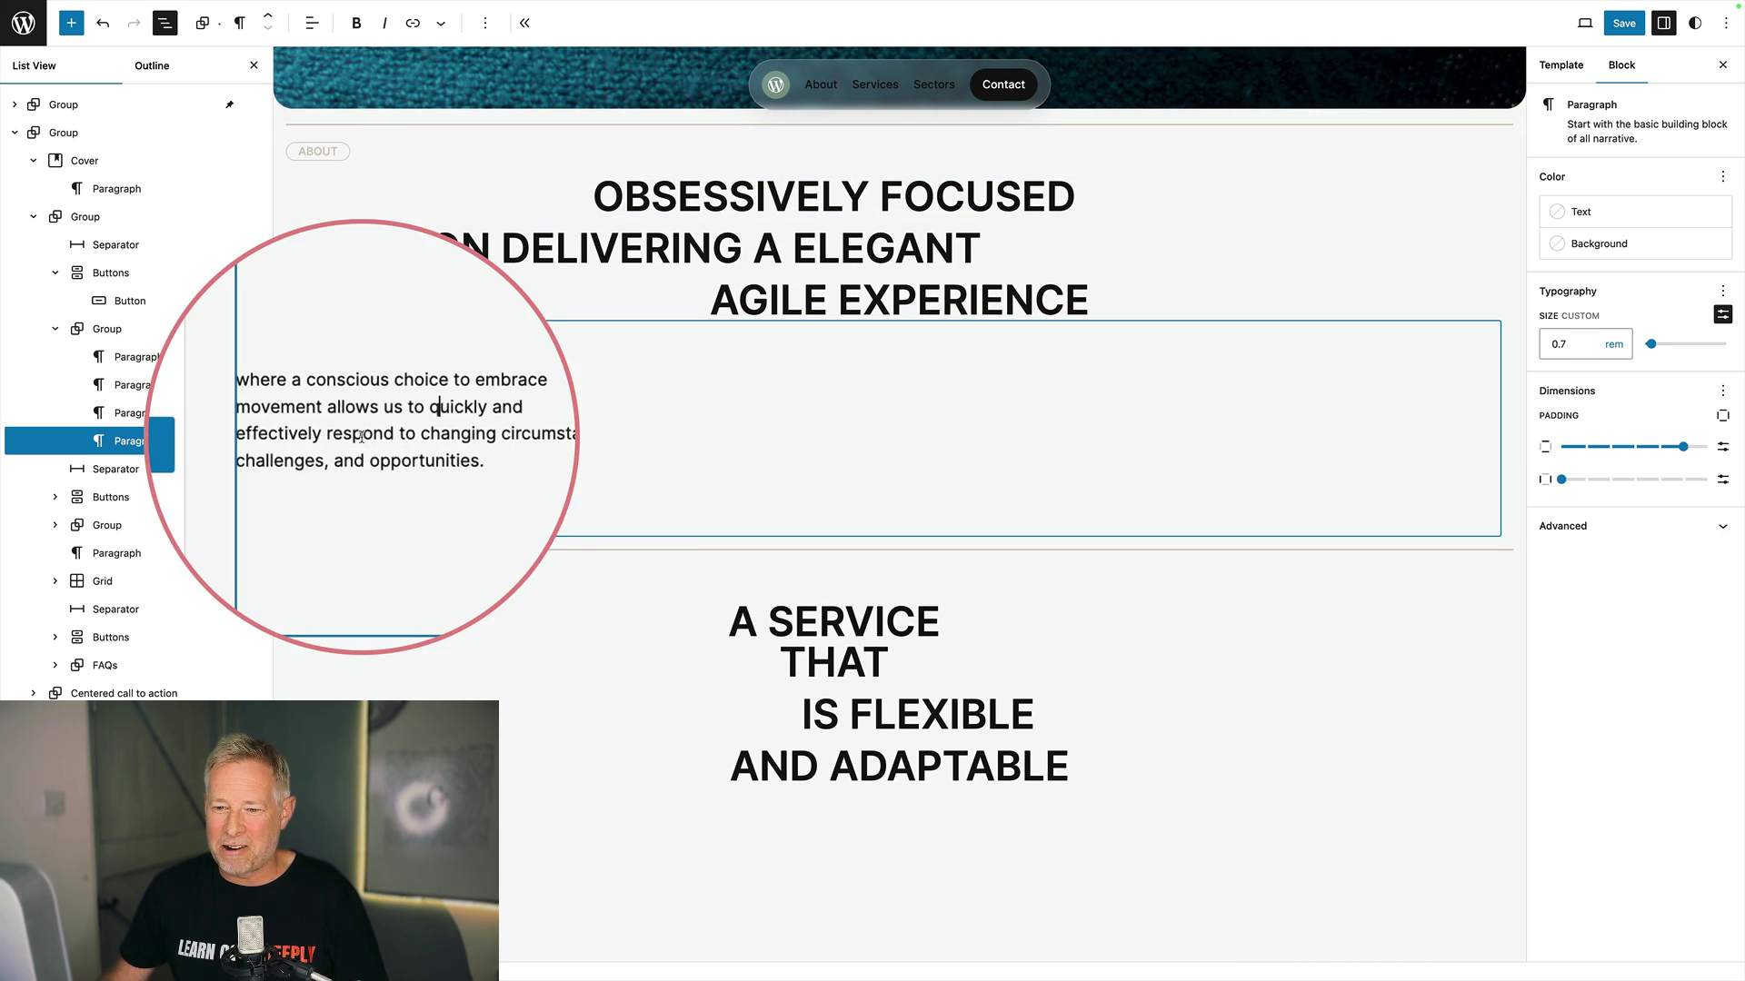
pyautogui.scroll(-6, 545, 535)
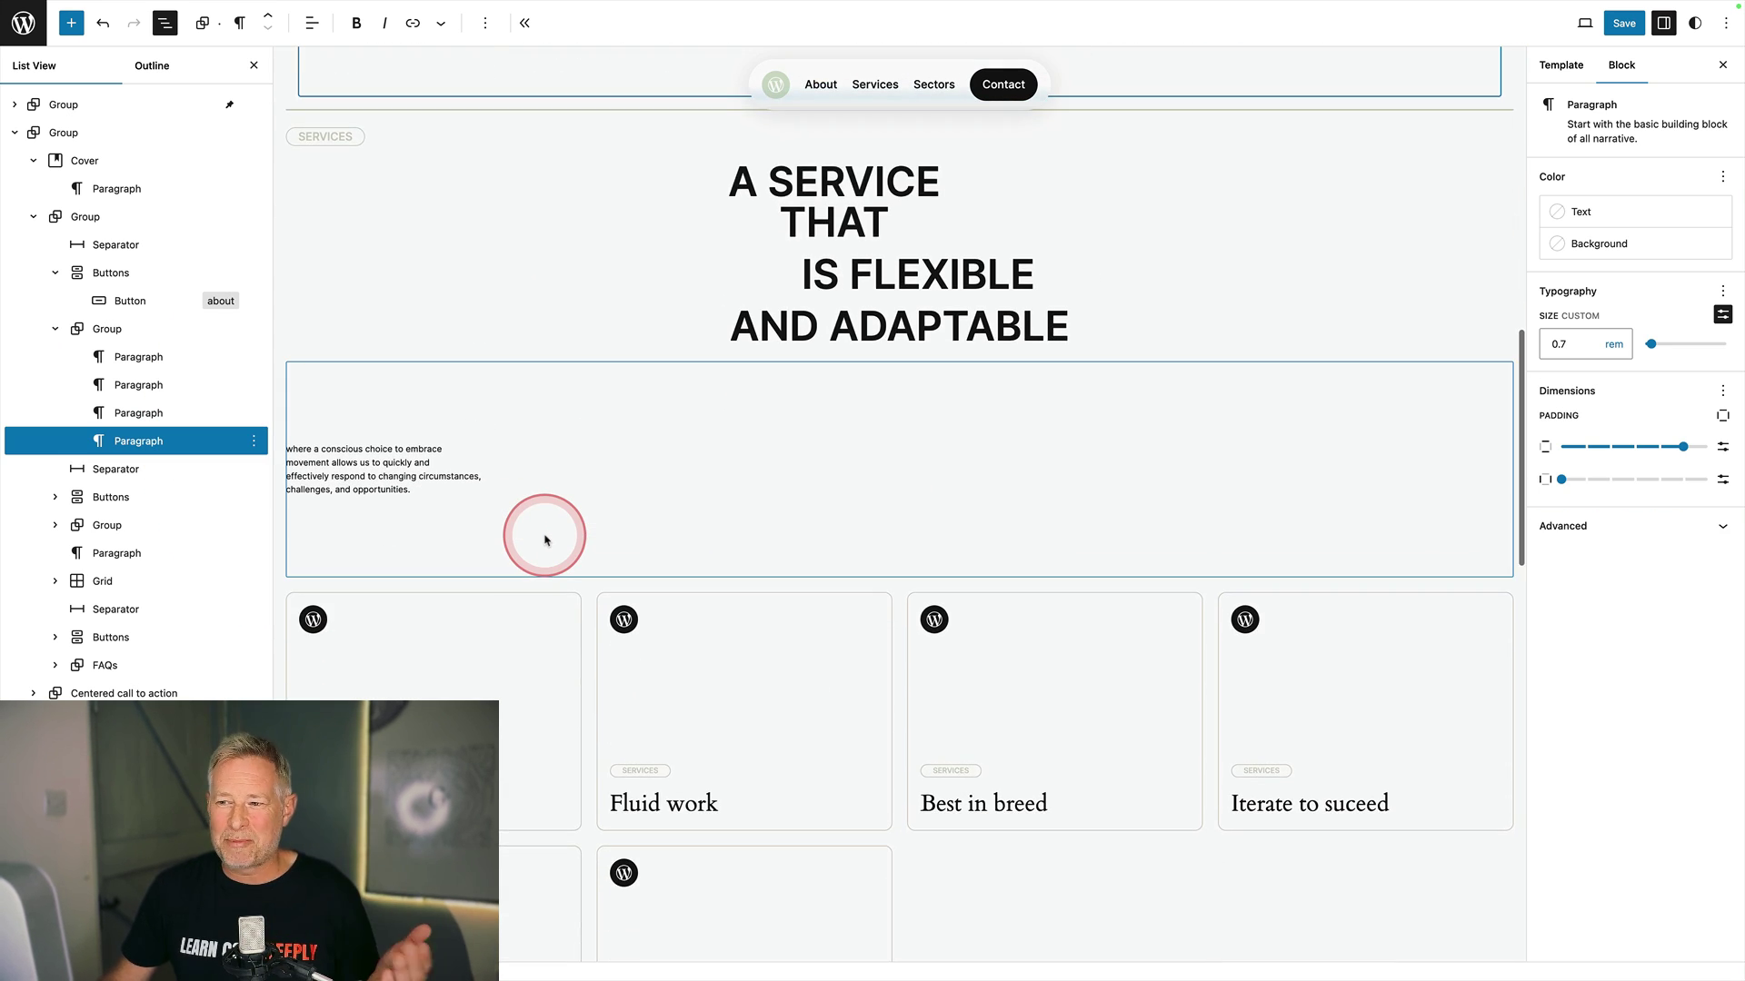
pyautogui.scroll(-2, 542, 535)
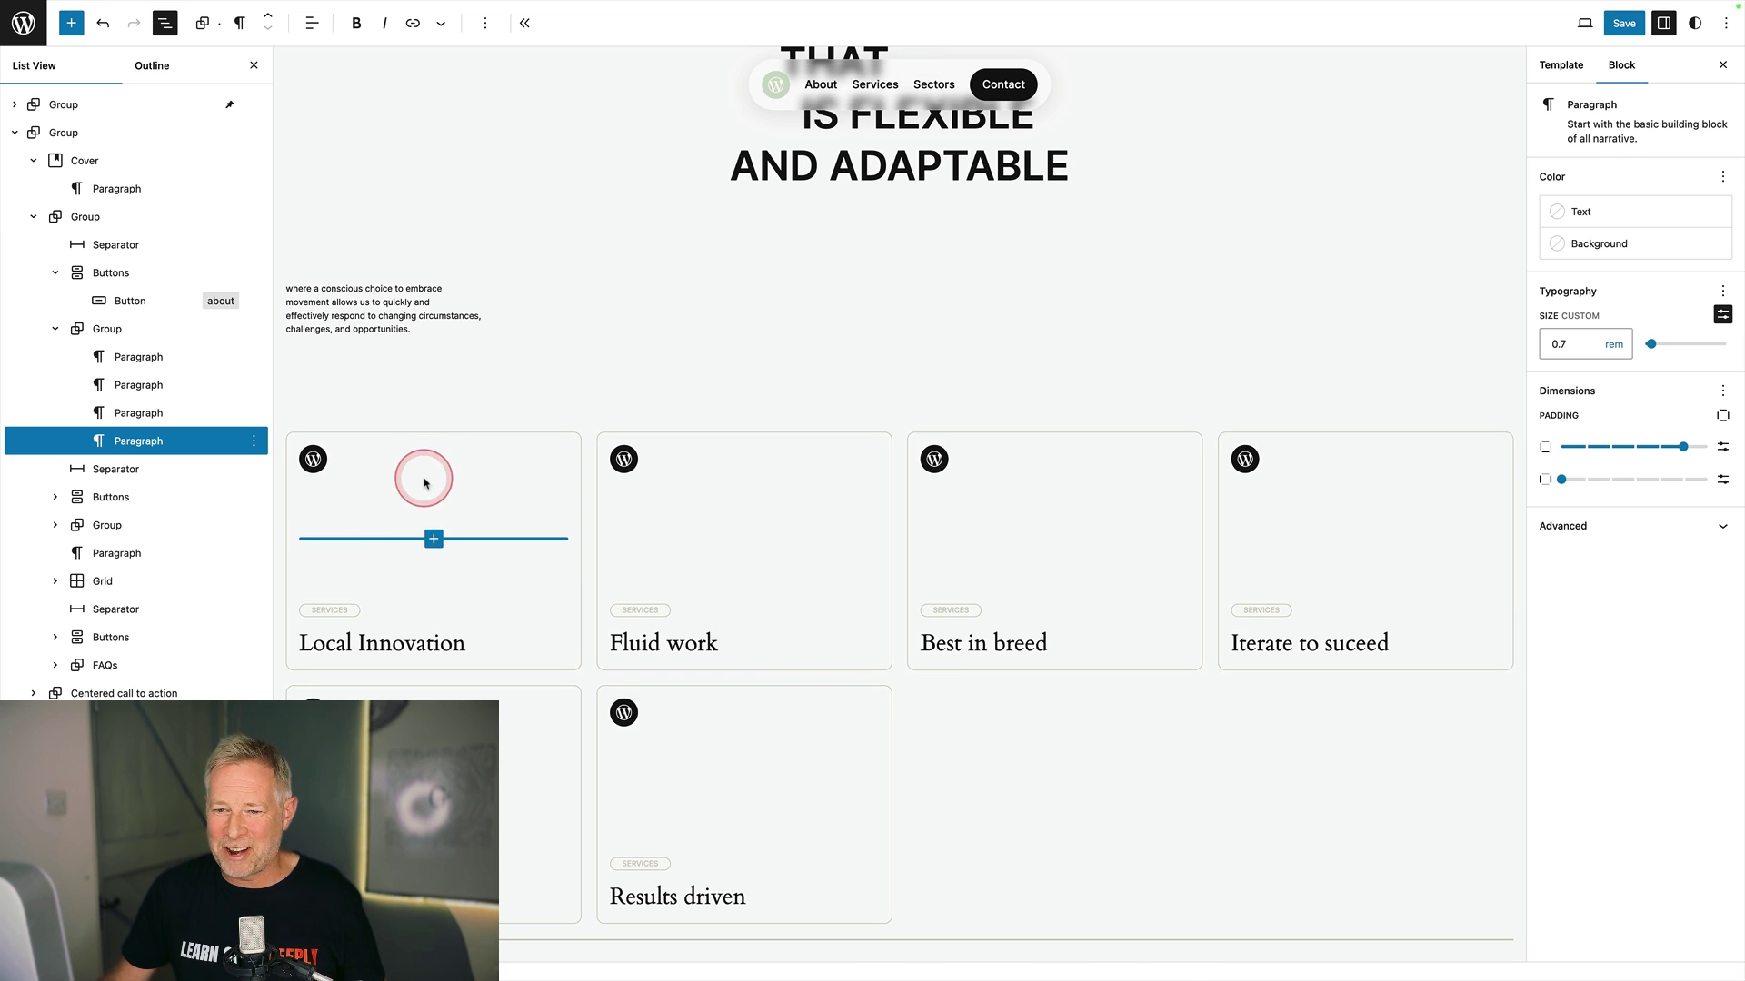
# Step: Select the services Grid, switch the preview to Tablet, and expand the first service card
pyautogui.click(119, 412)
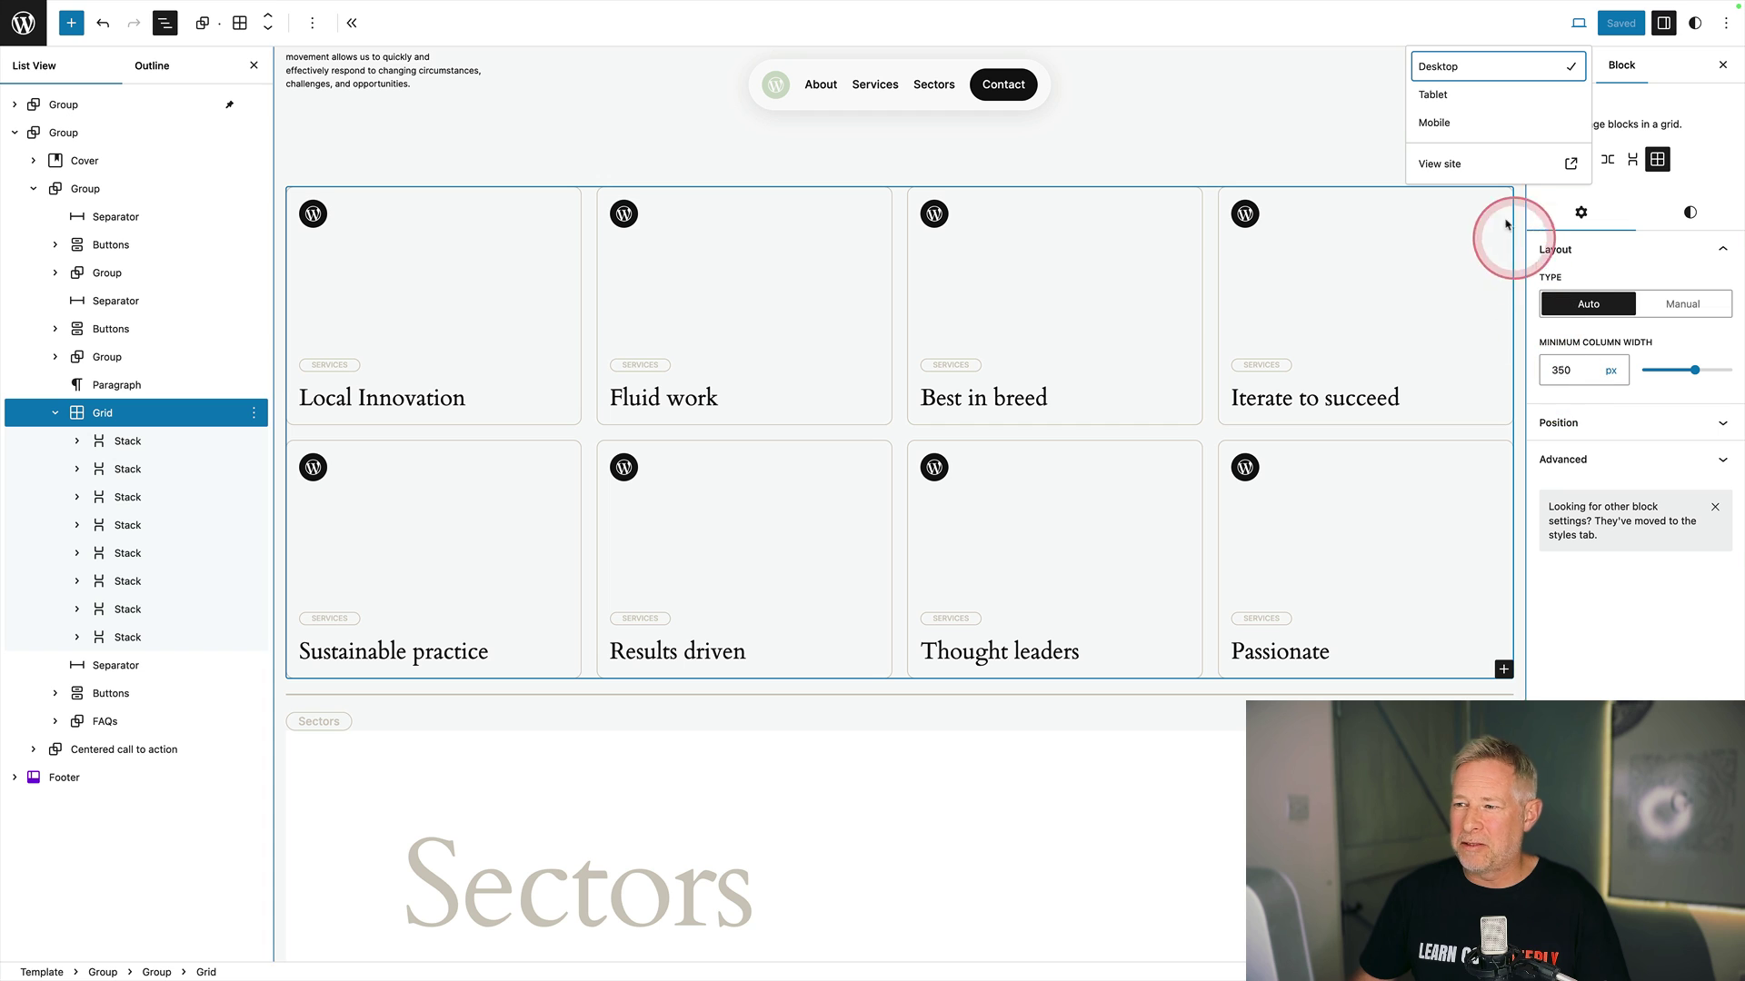
pyautogui.click(1460, 96)
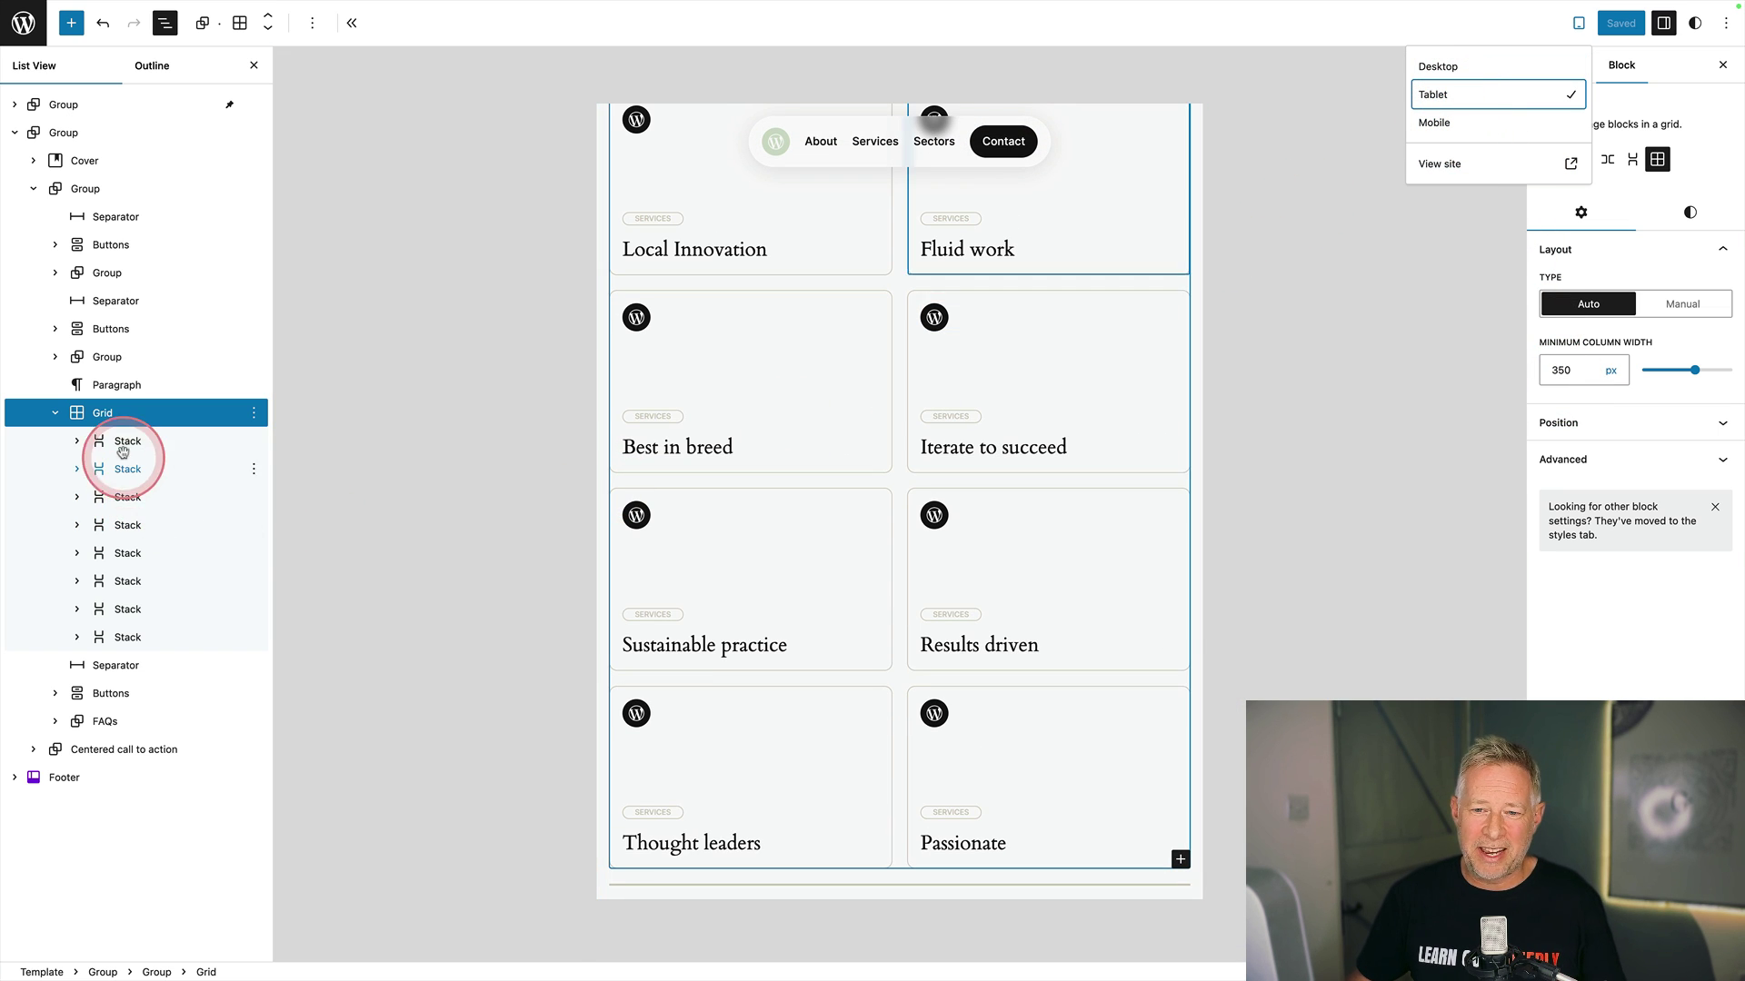
pyautogui.click(88, 443)
pyautogui.click(77, 443)
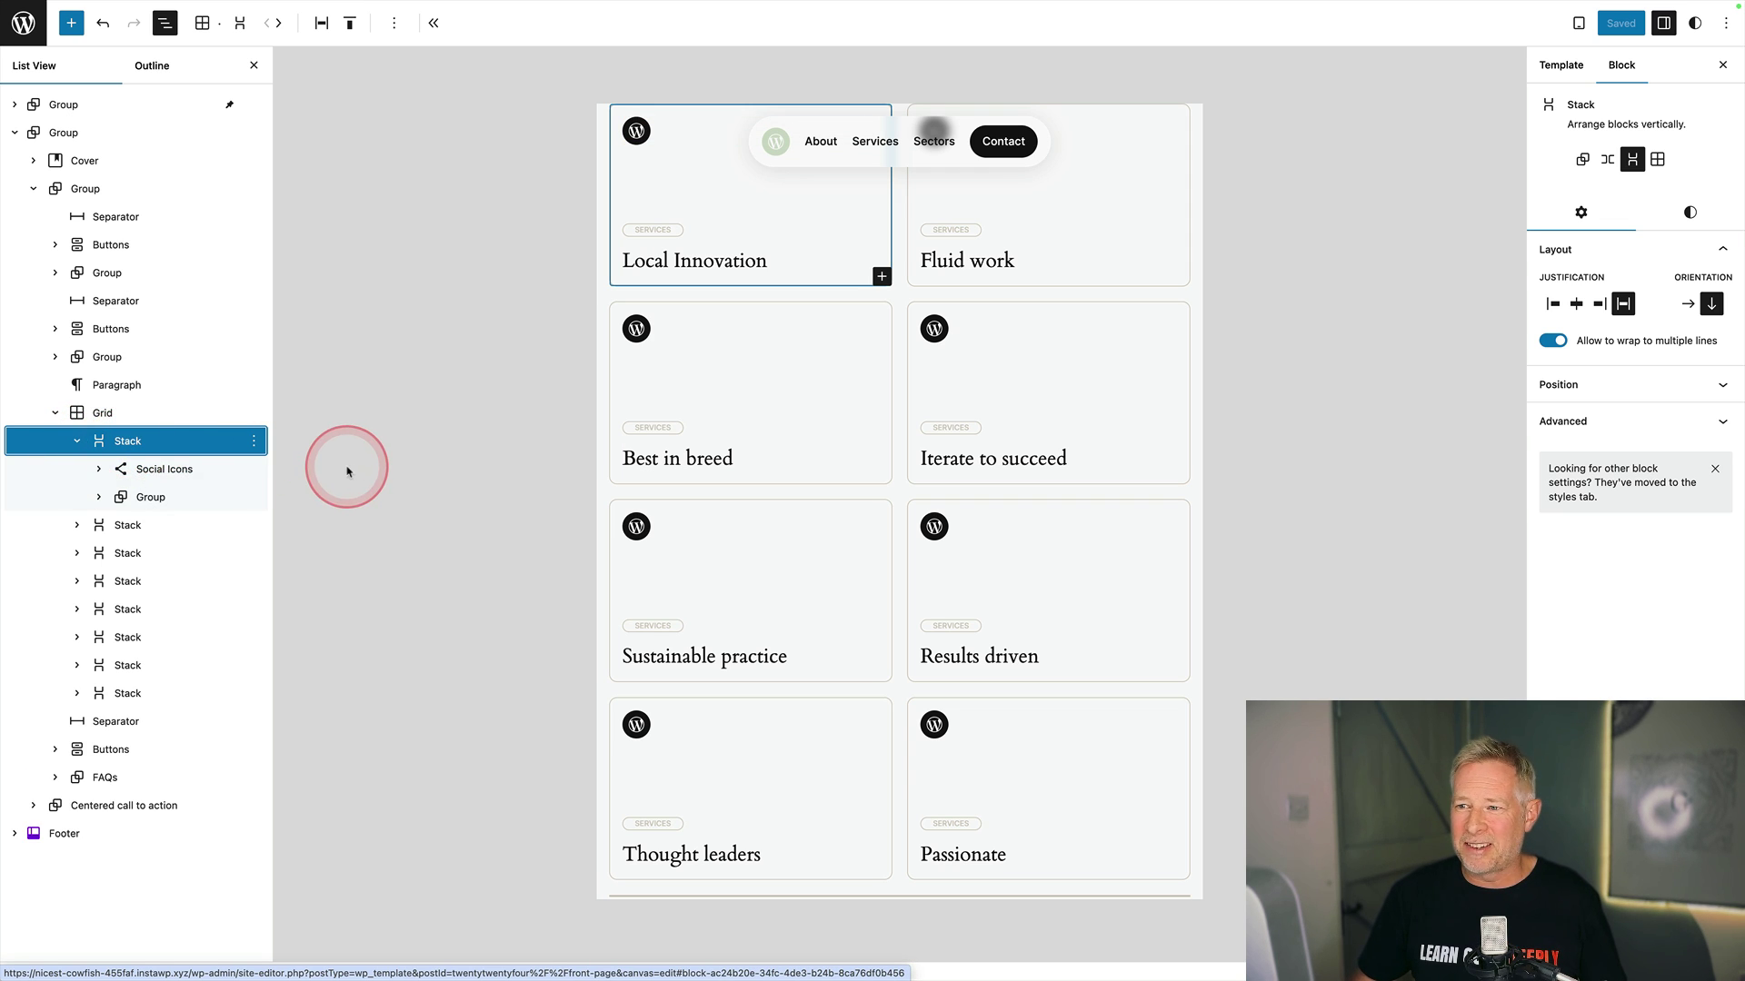
# Step: Inspect the Local Innovation card's icon, text group, justification and styles, then return to Desktop preview
pyautogui.click(149, 468)
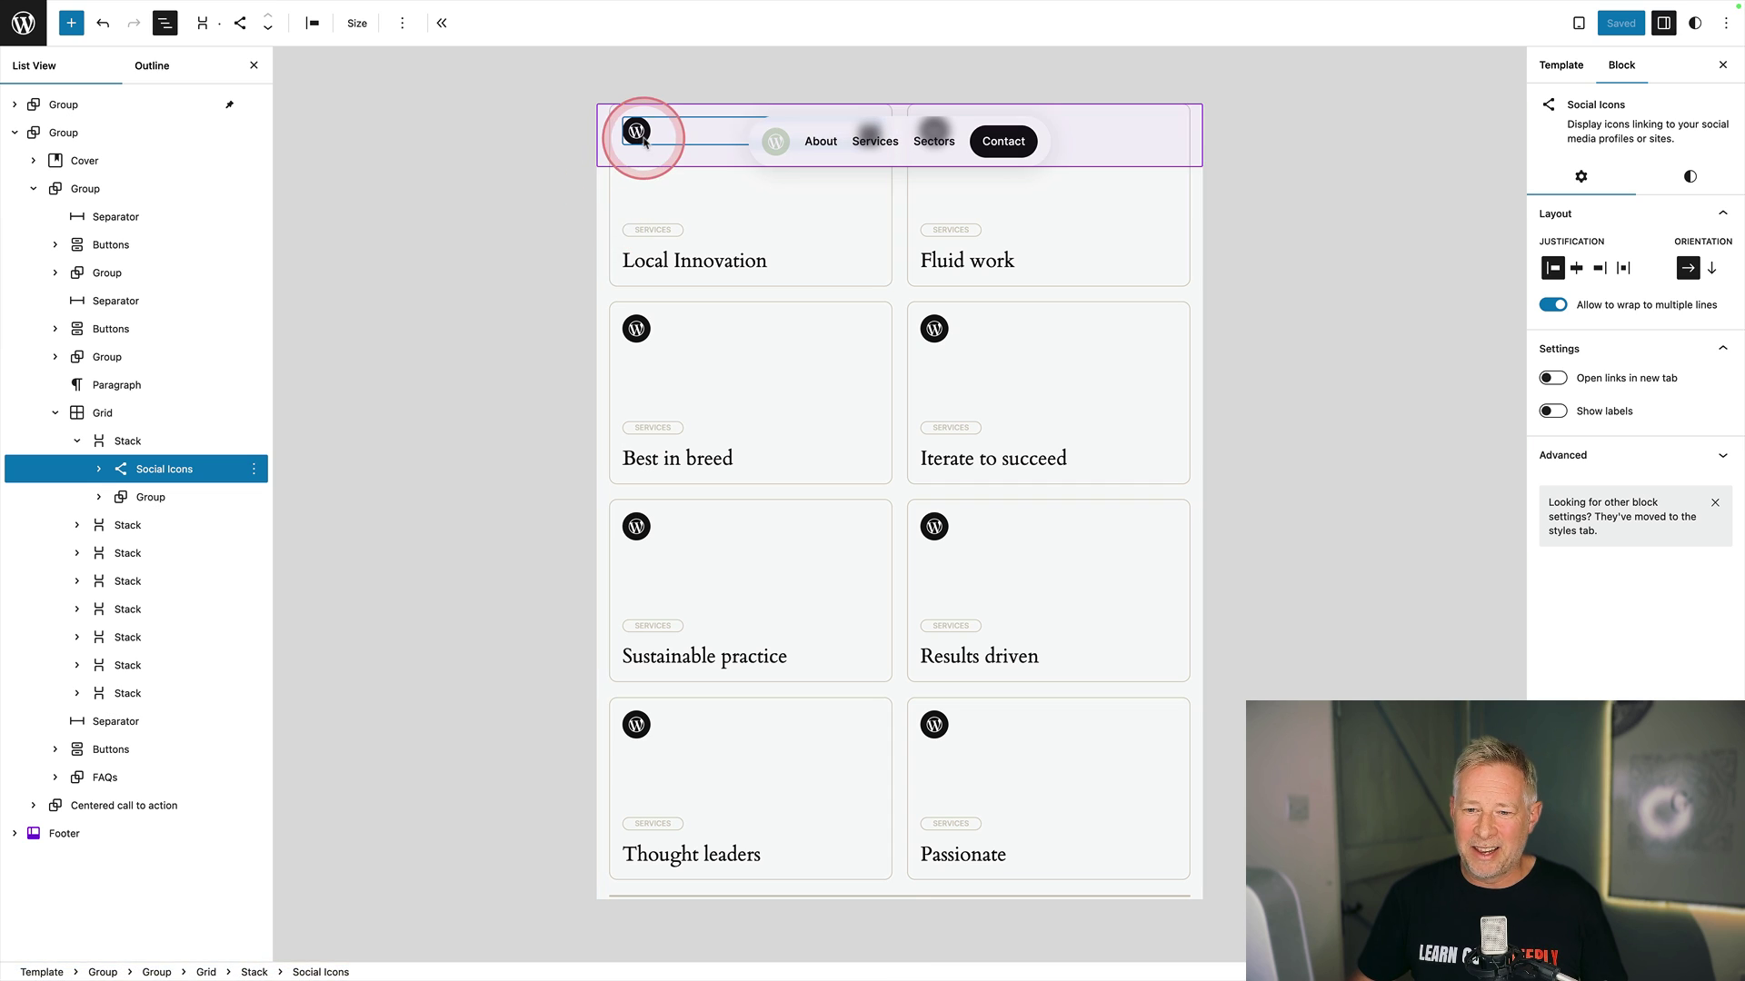
pyautogui.click(154, 501)
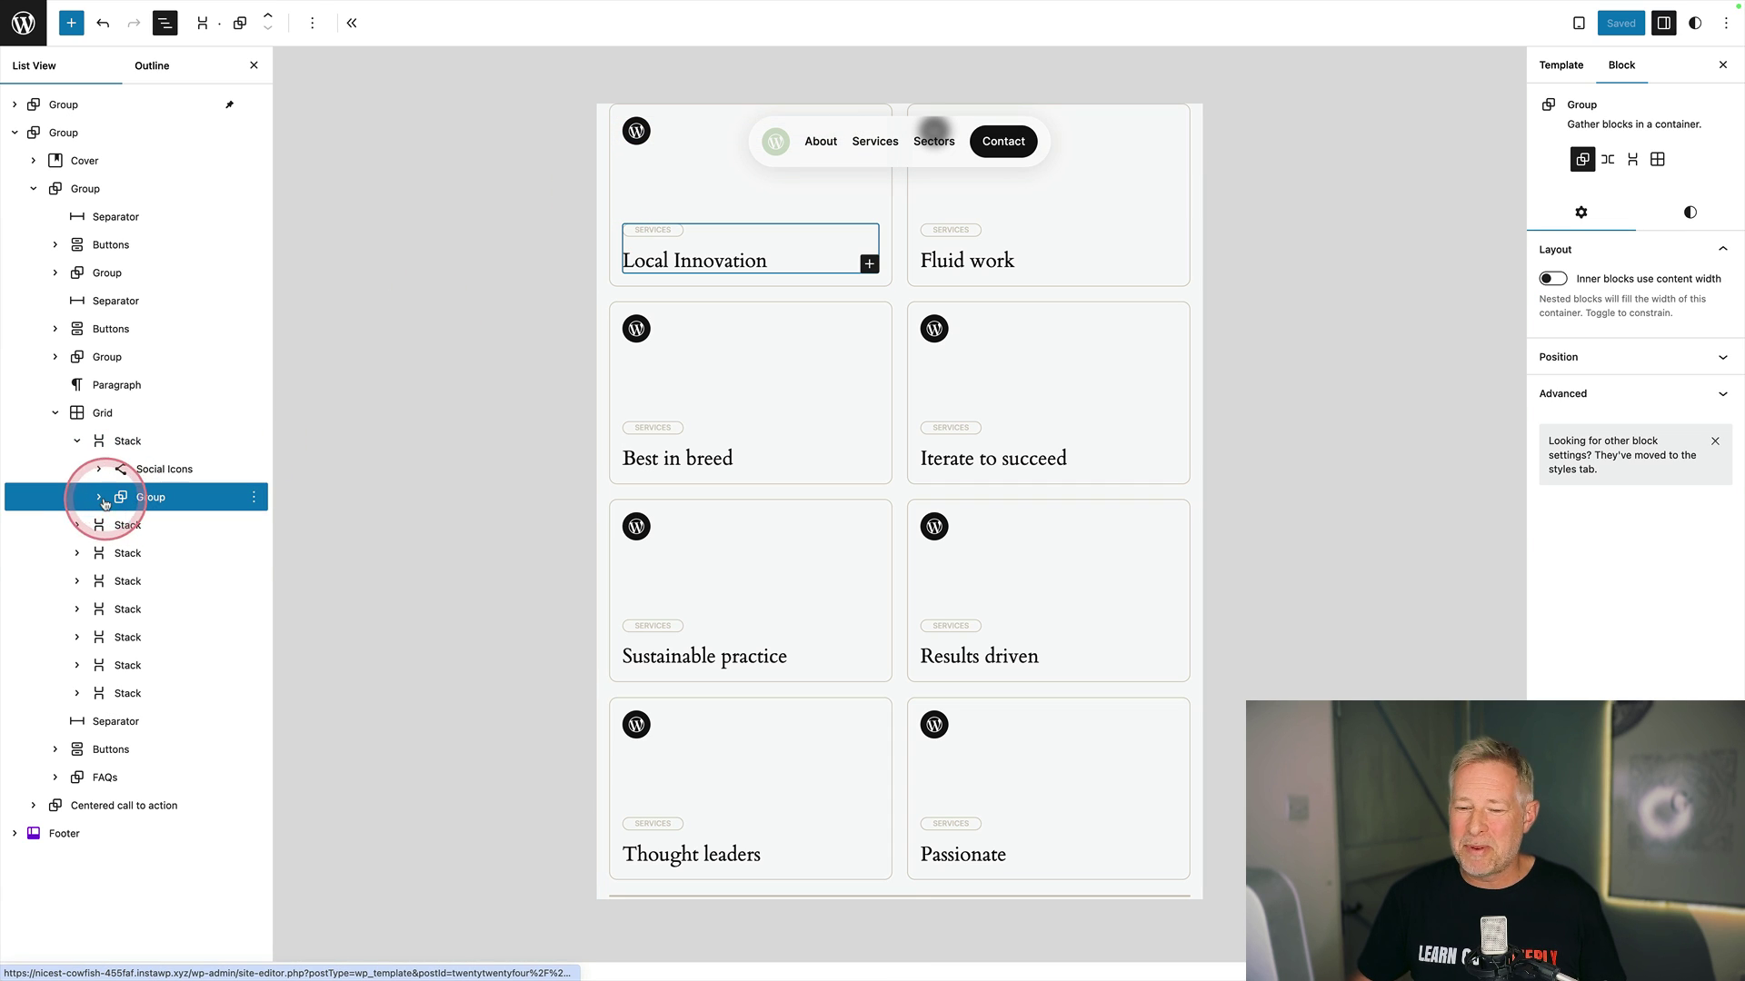
pyautogui.click(98, 497)
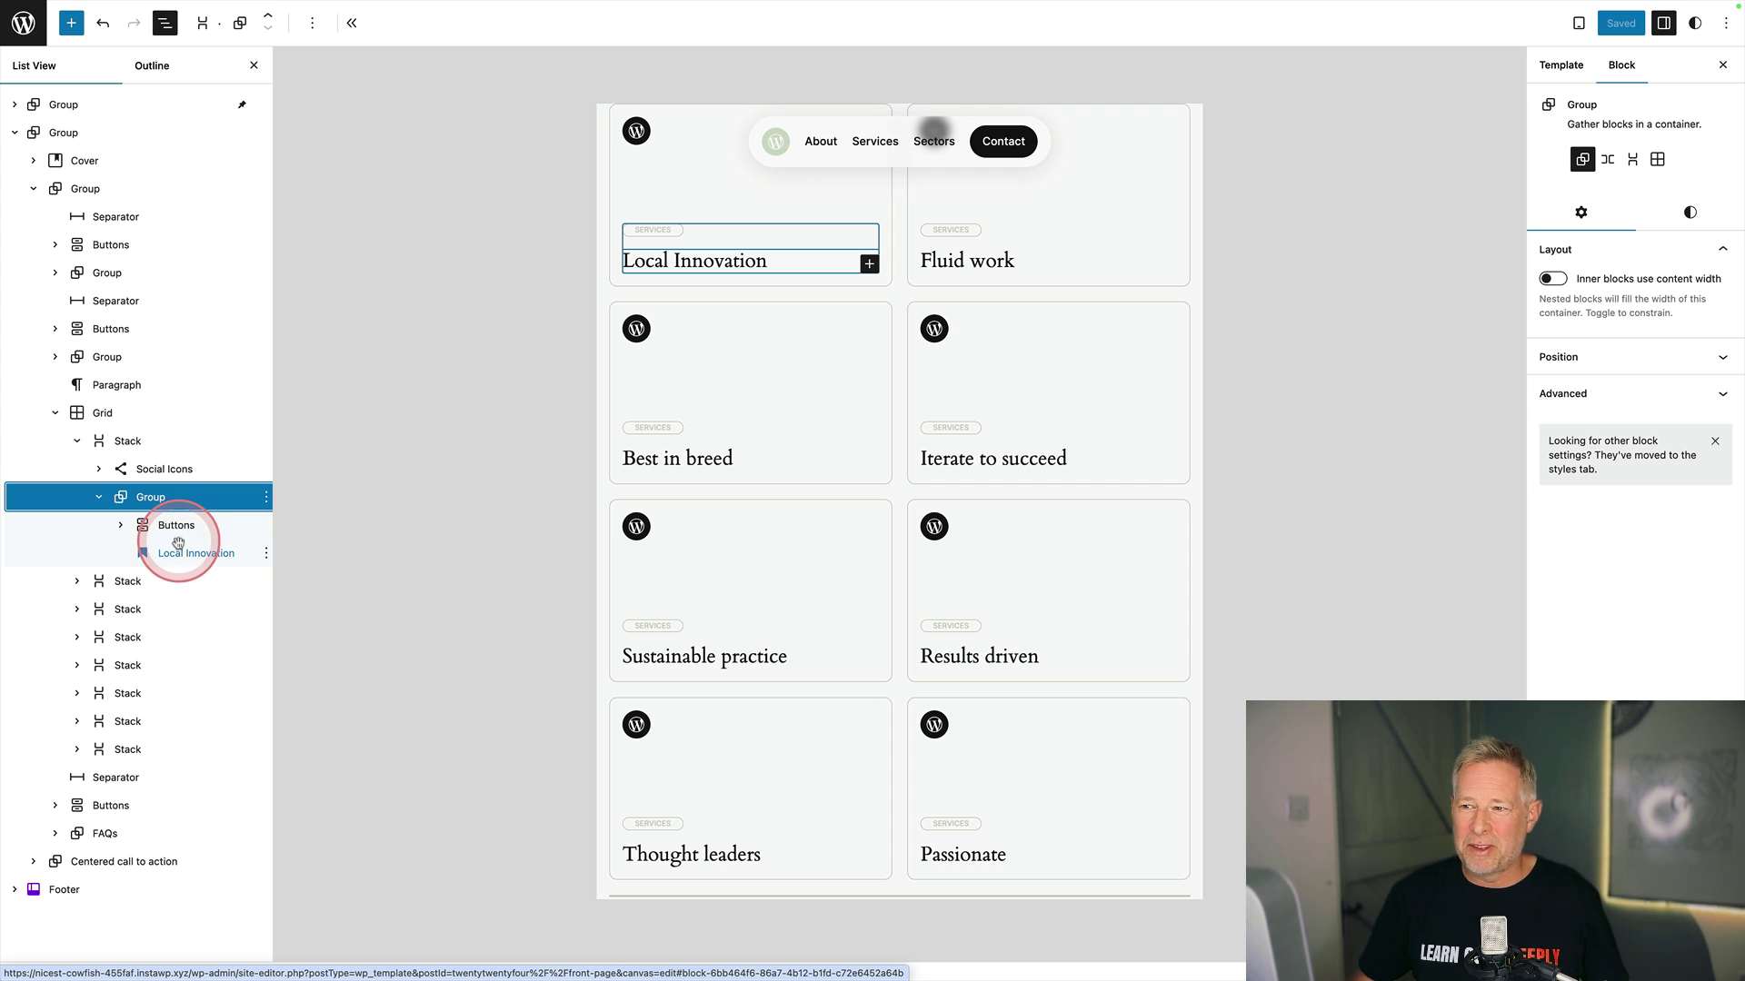
pyautogui.click(136, 442)
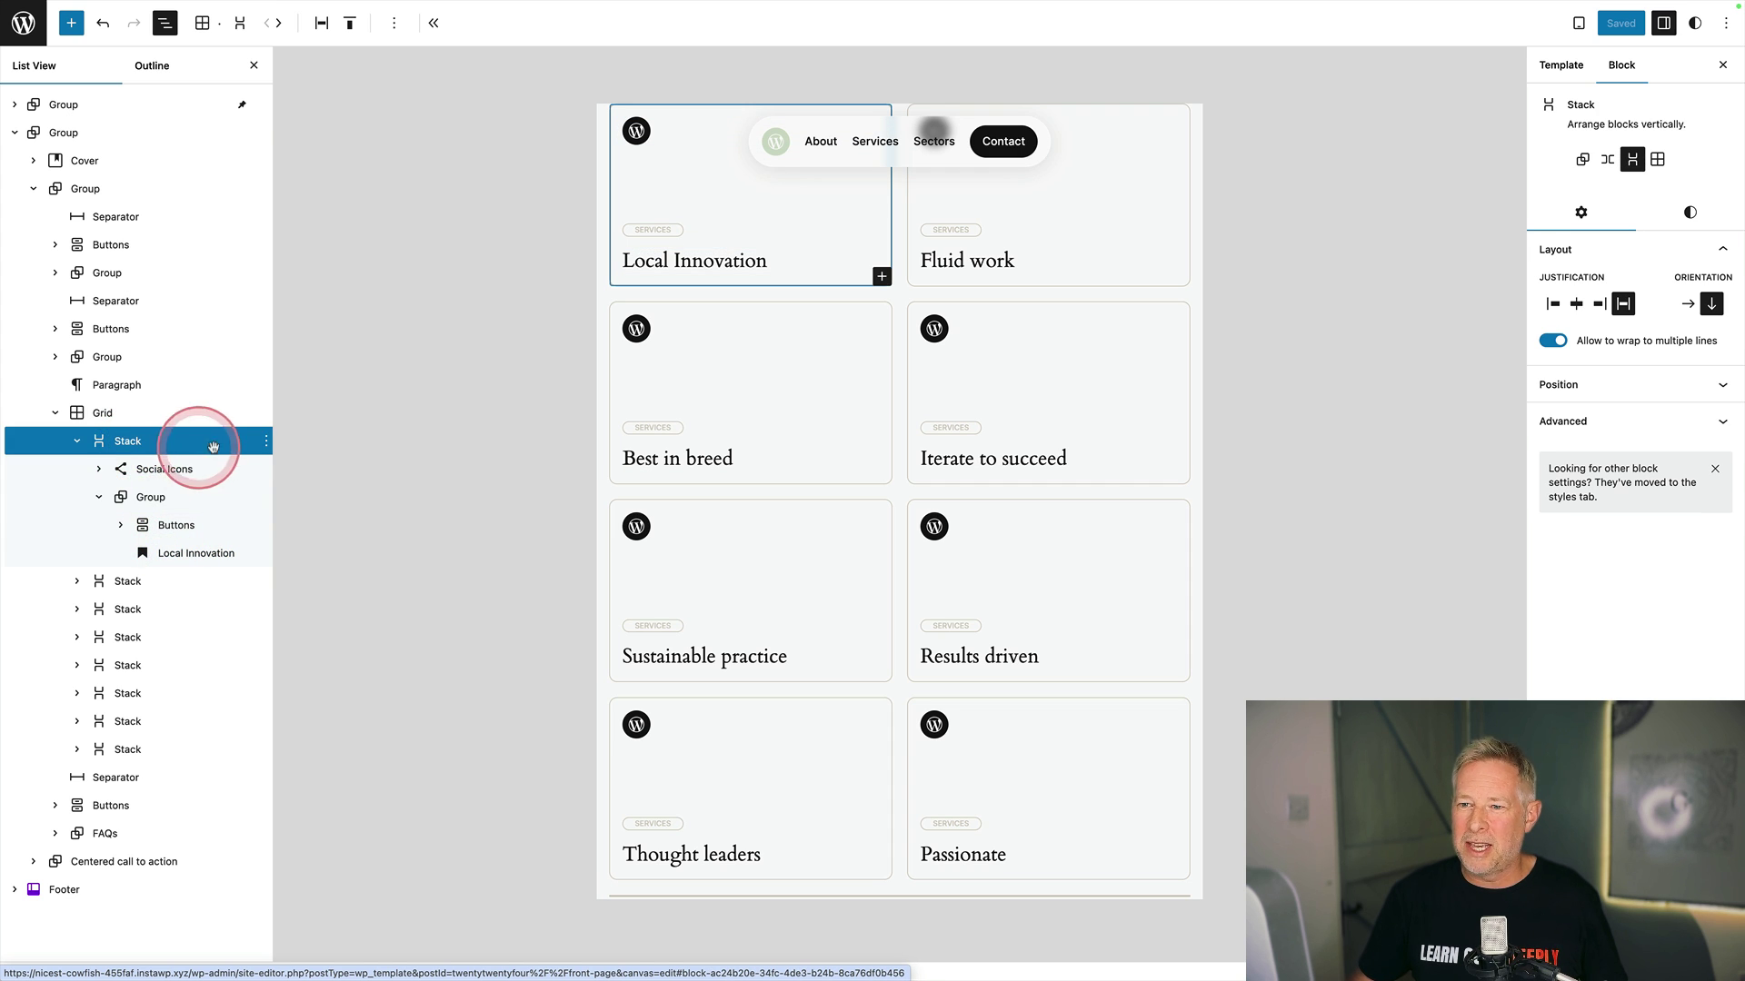
pyautogui.click(321, 25)
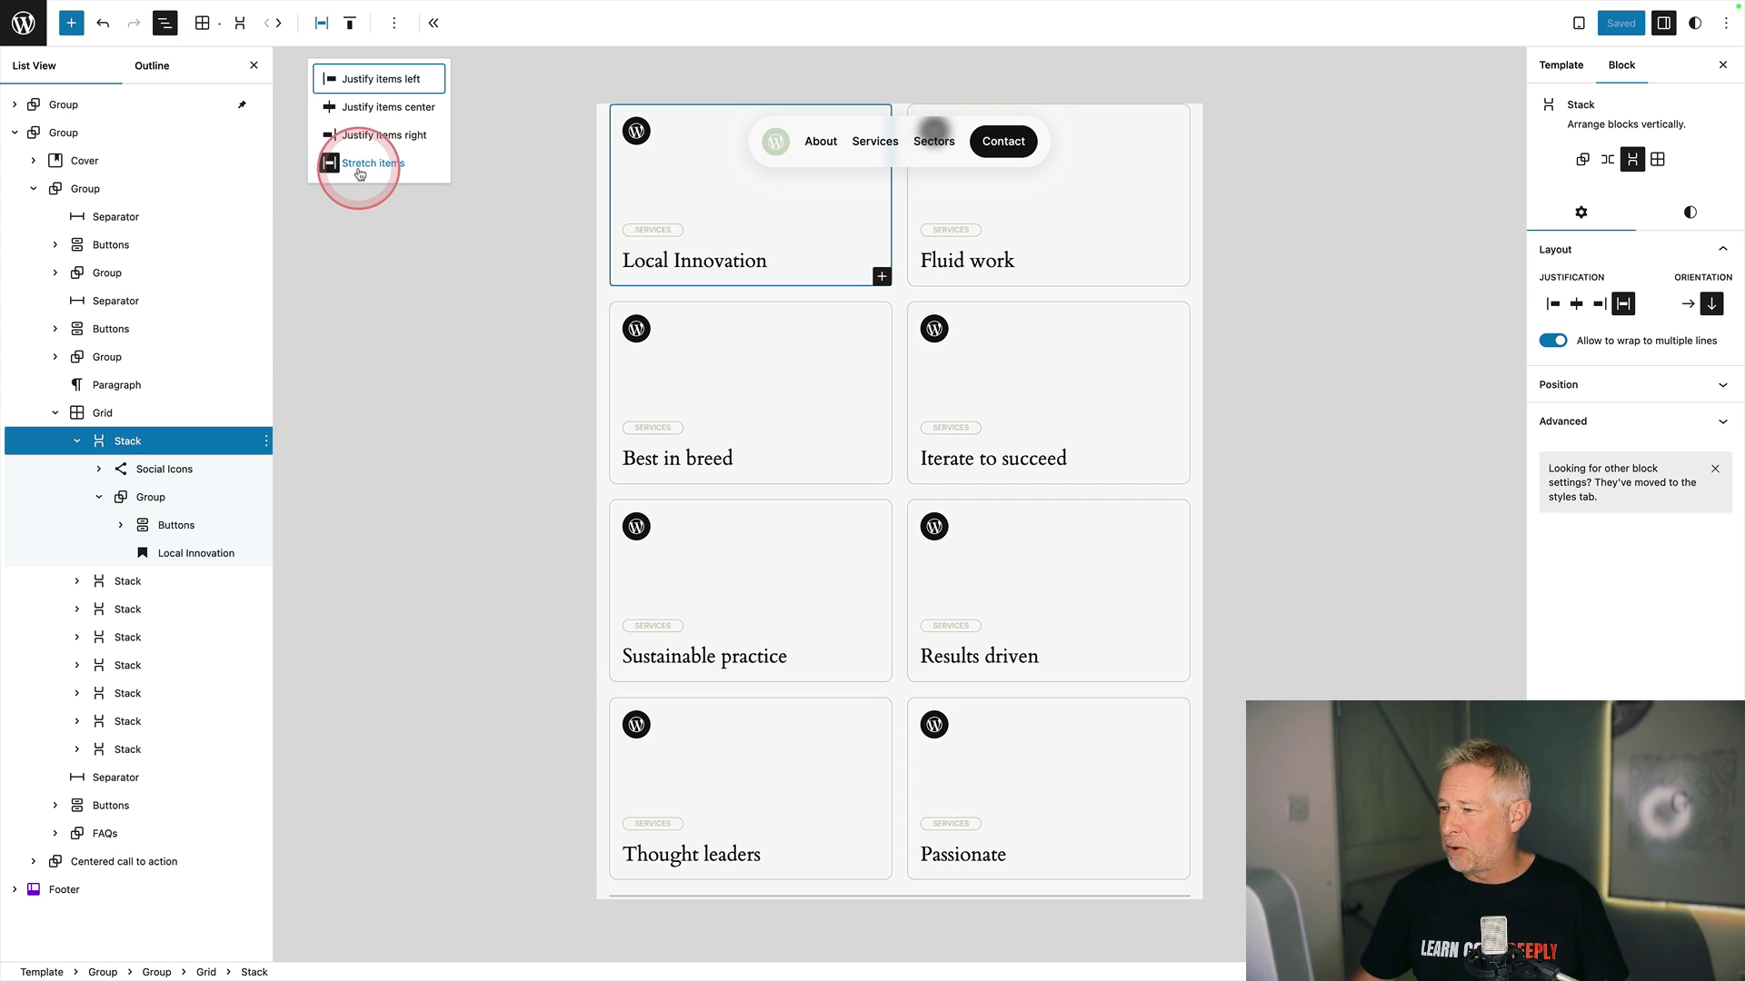
pyautogui.click(1689, 212)
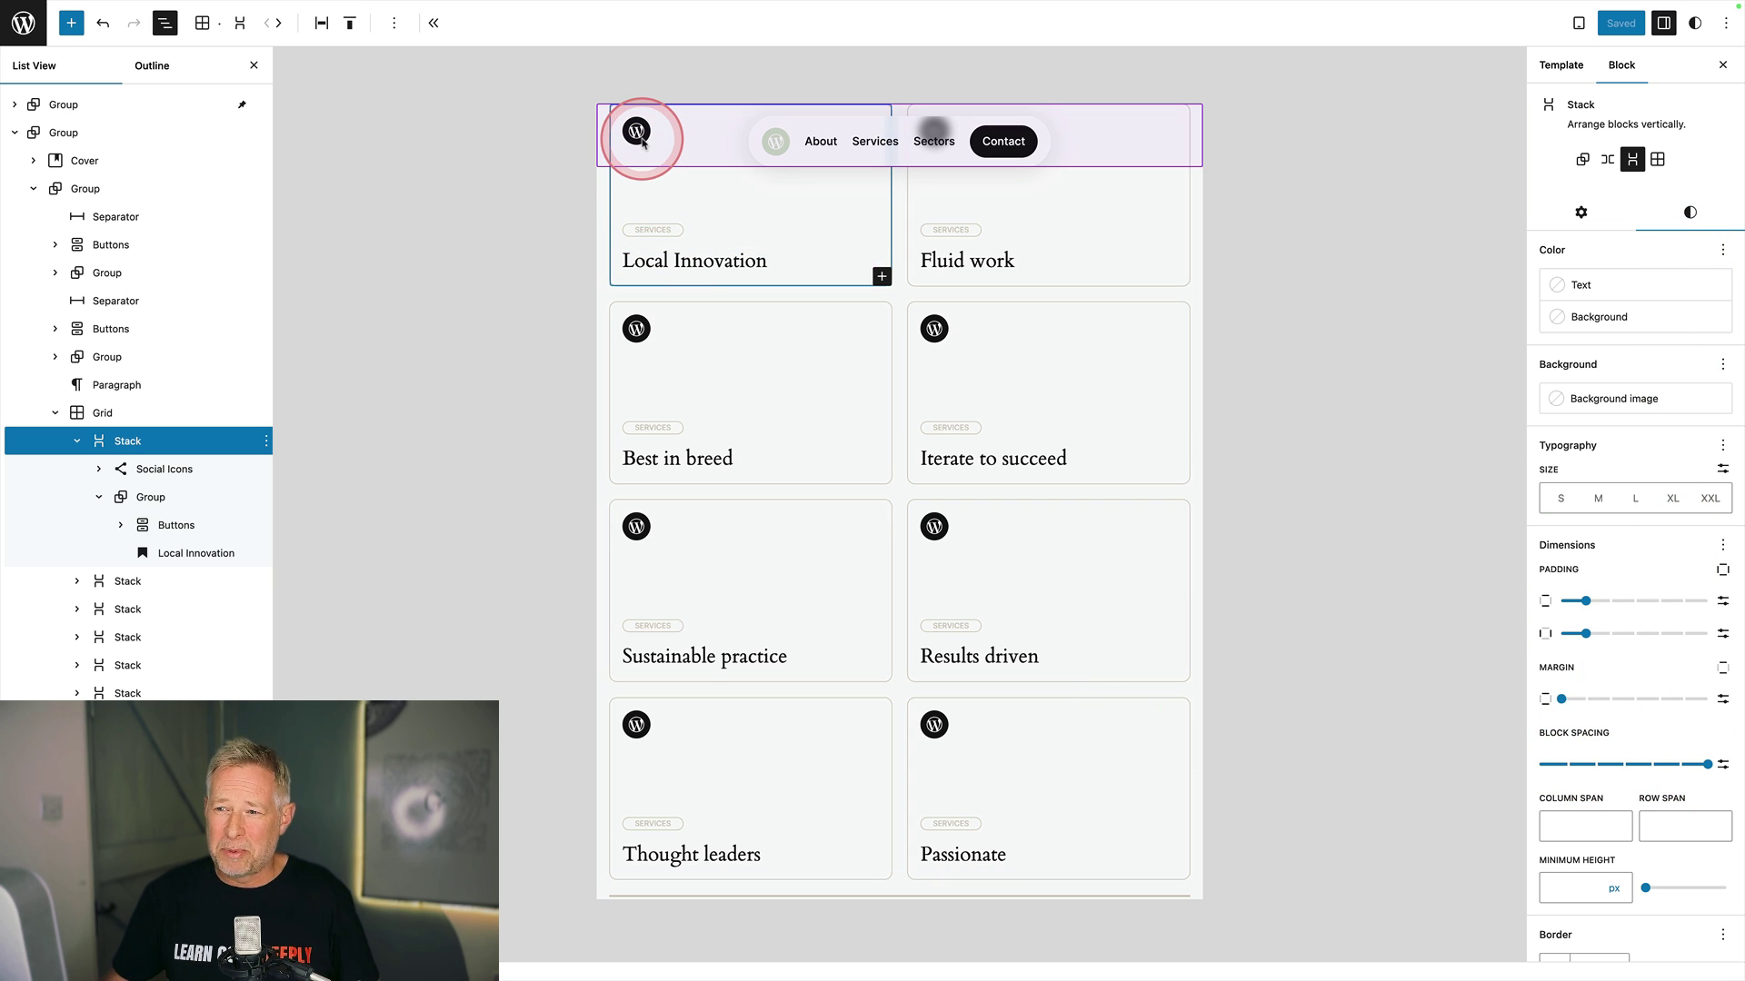
pyautogui.moveTo(641, 141); pyautogui.dragTo(1592, 909)
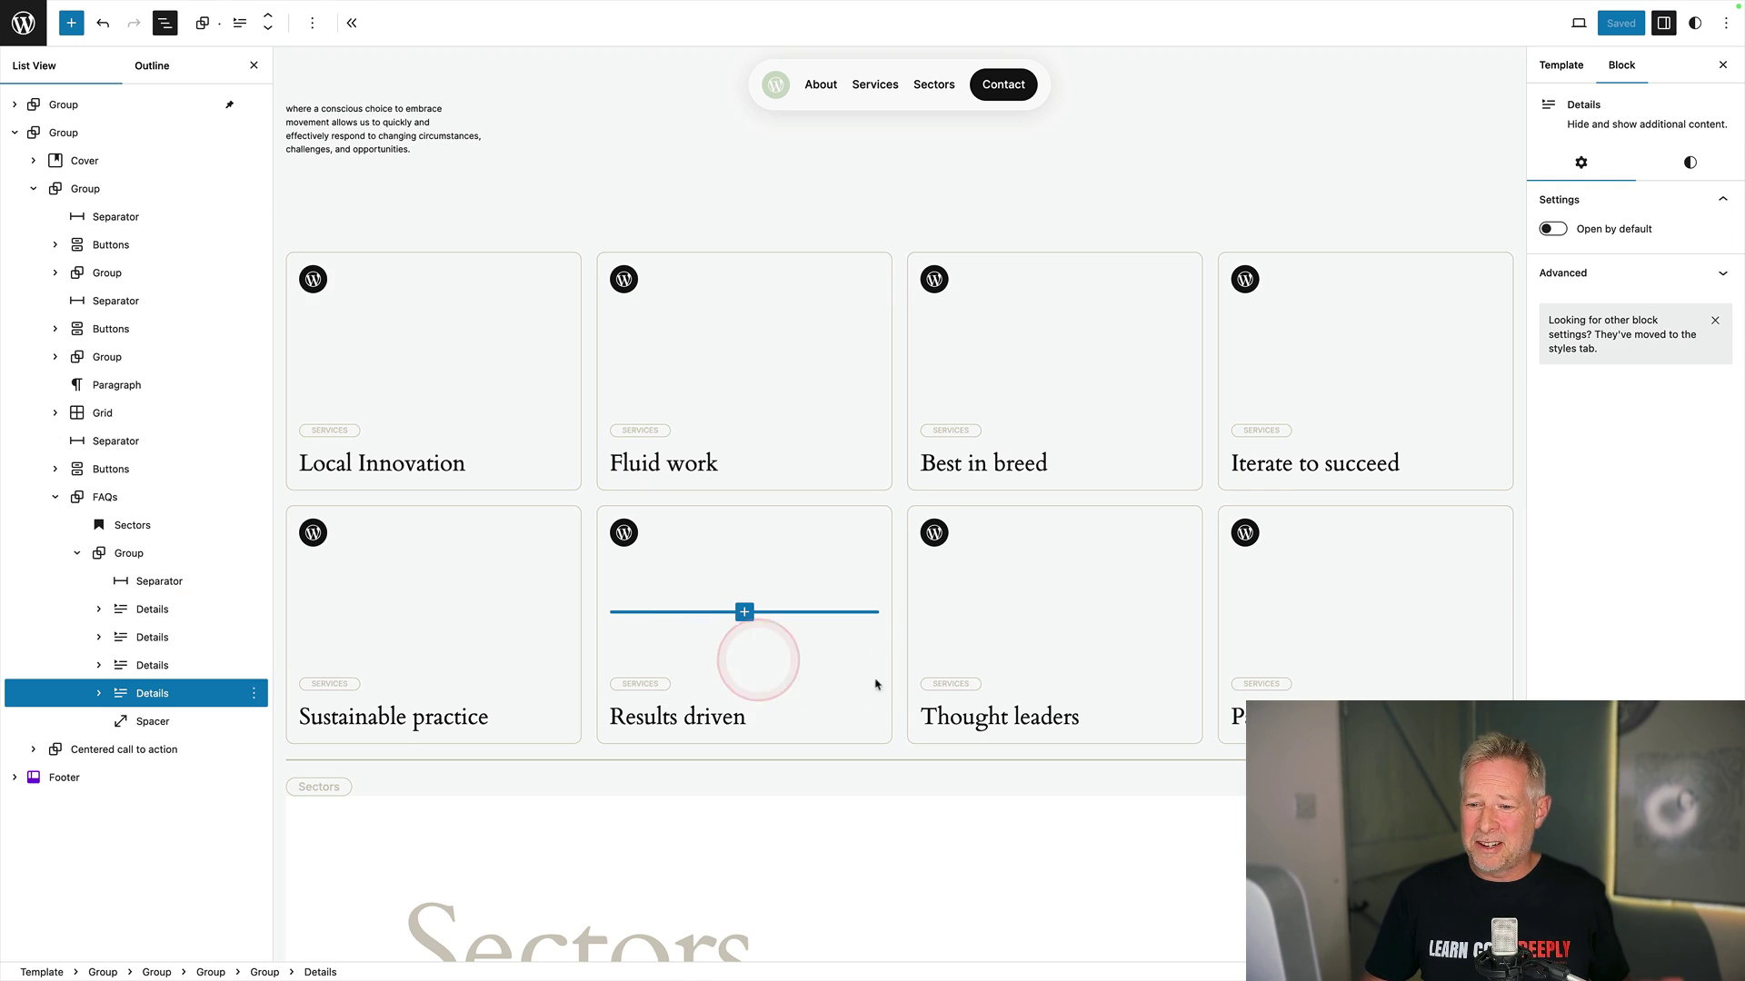
# Step: Open and close the FAQ Details blocks, including Who is behind Études? and the fellow architects question
pyautogui.scroll(-10, 877, 684)
pyautogui.click(904, 682)
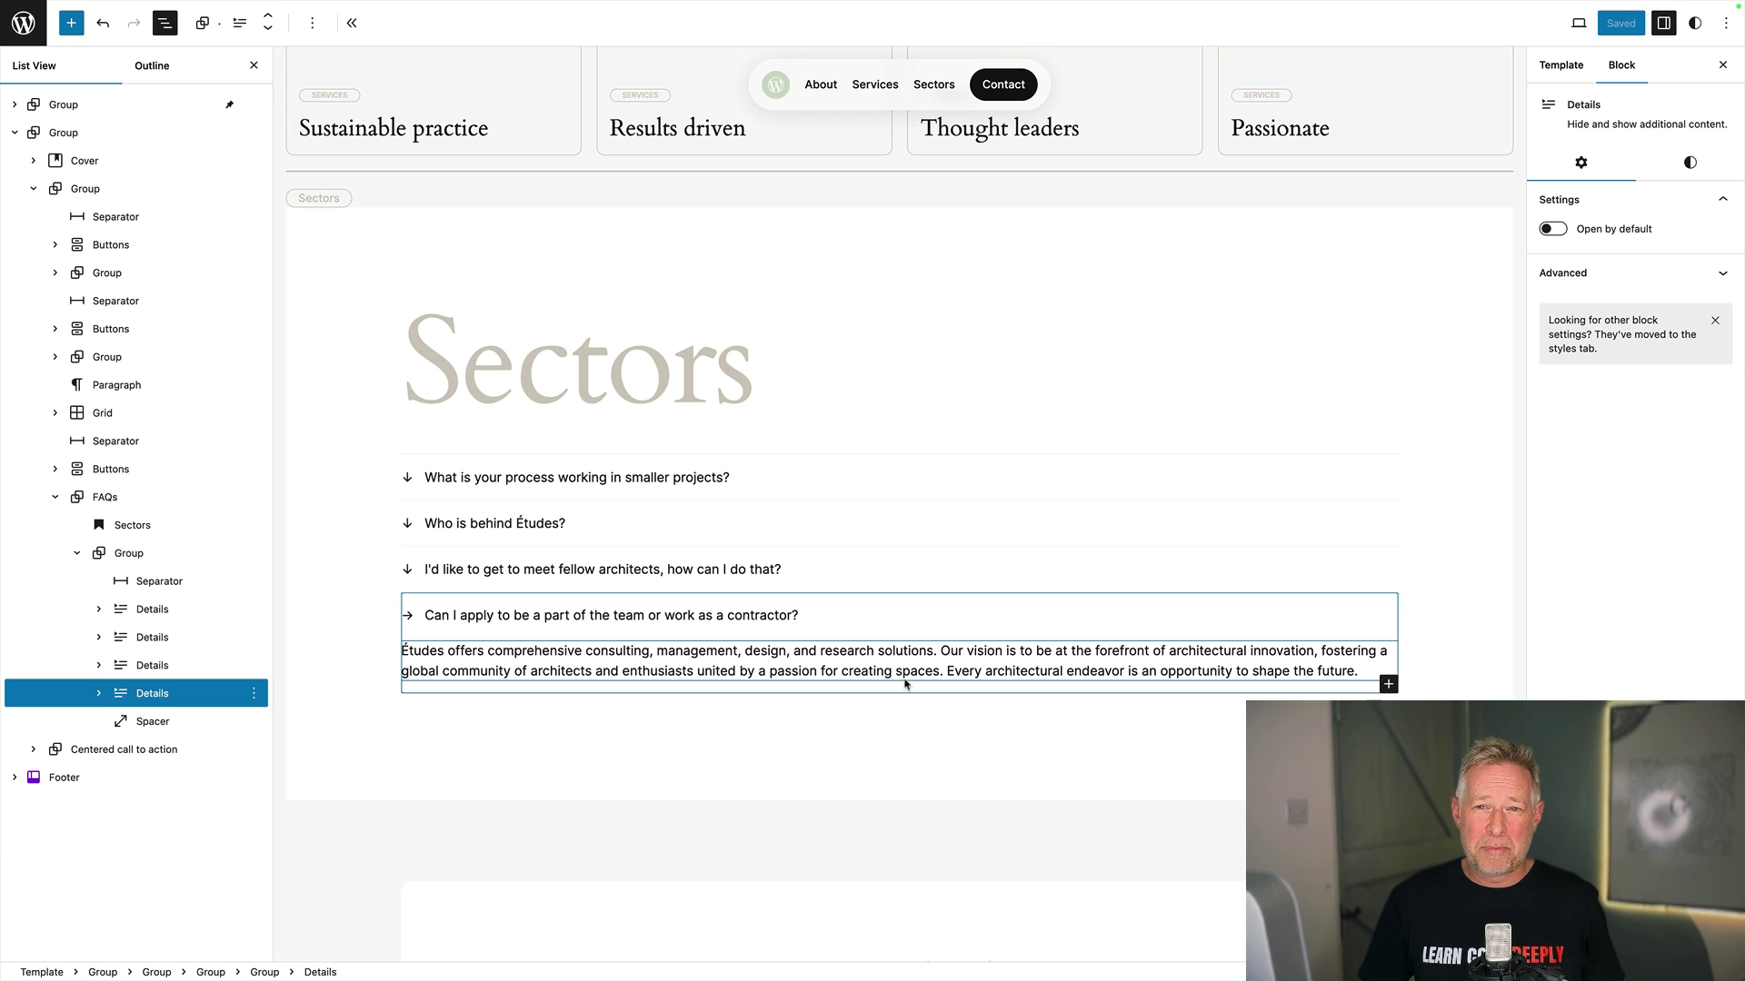
pyautogui.click(769, 677)
pyautogui.click(152, 615)
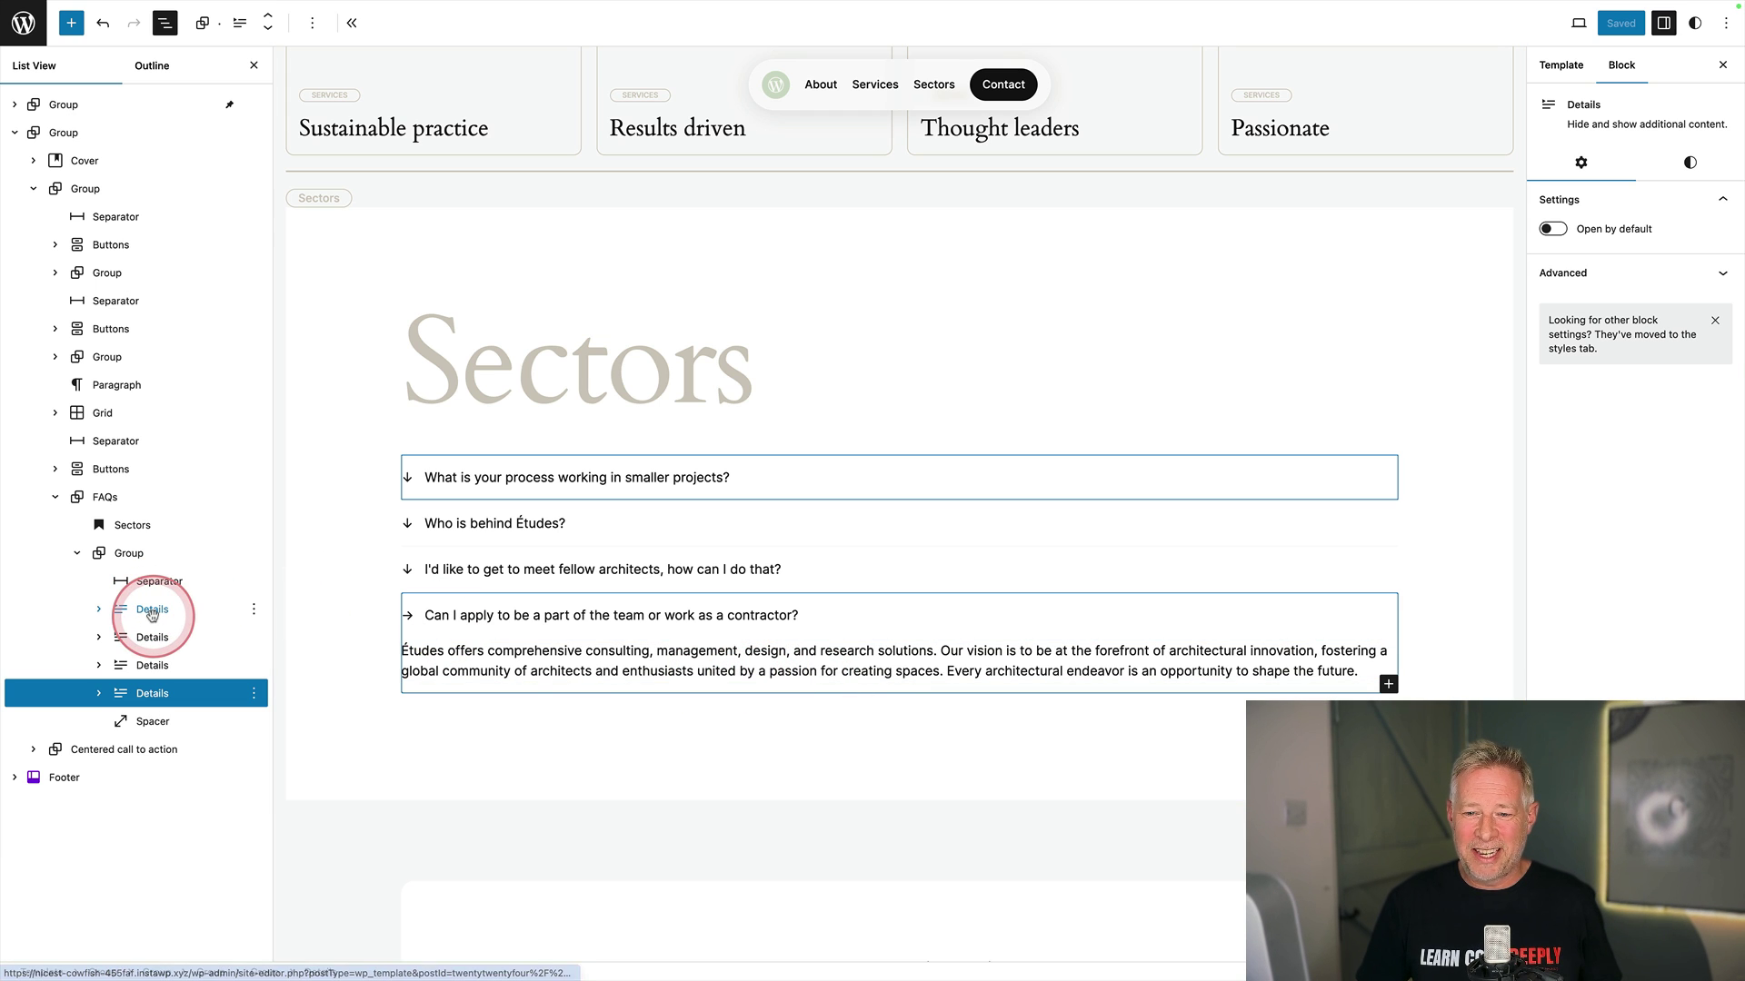
pyautogui.click(409, 569)
pyautogui.click(406, 524)
pyautogui.click(406, 523)
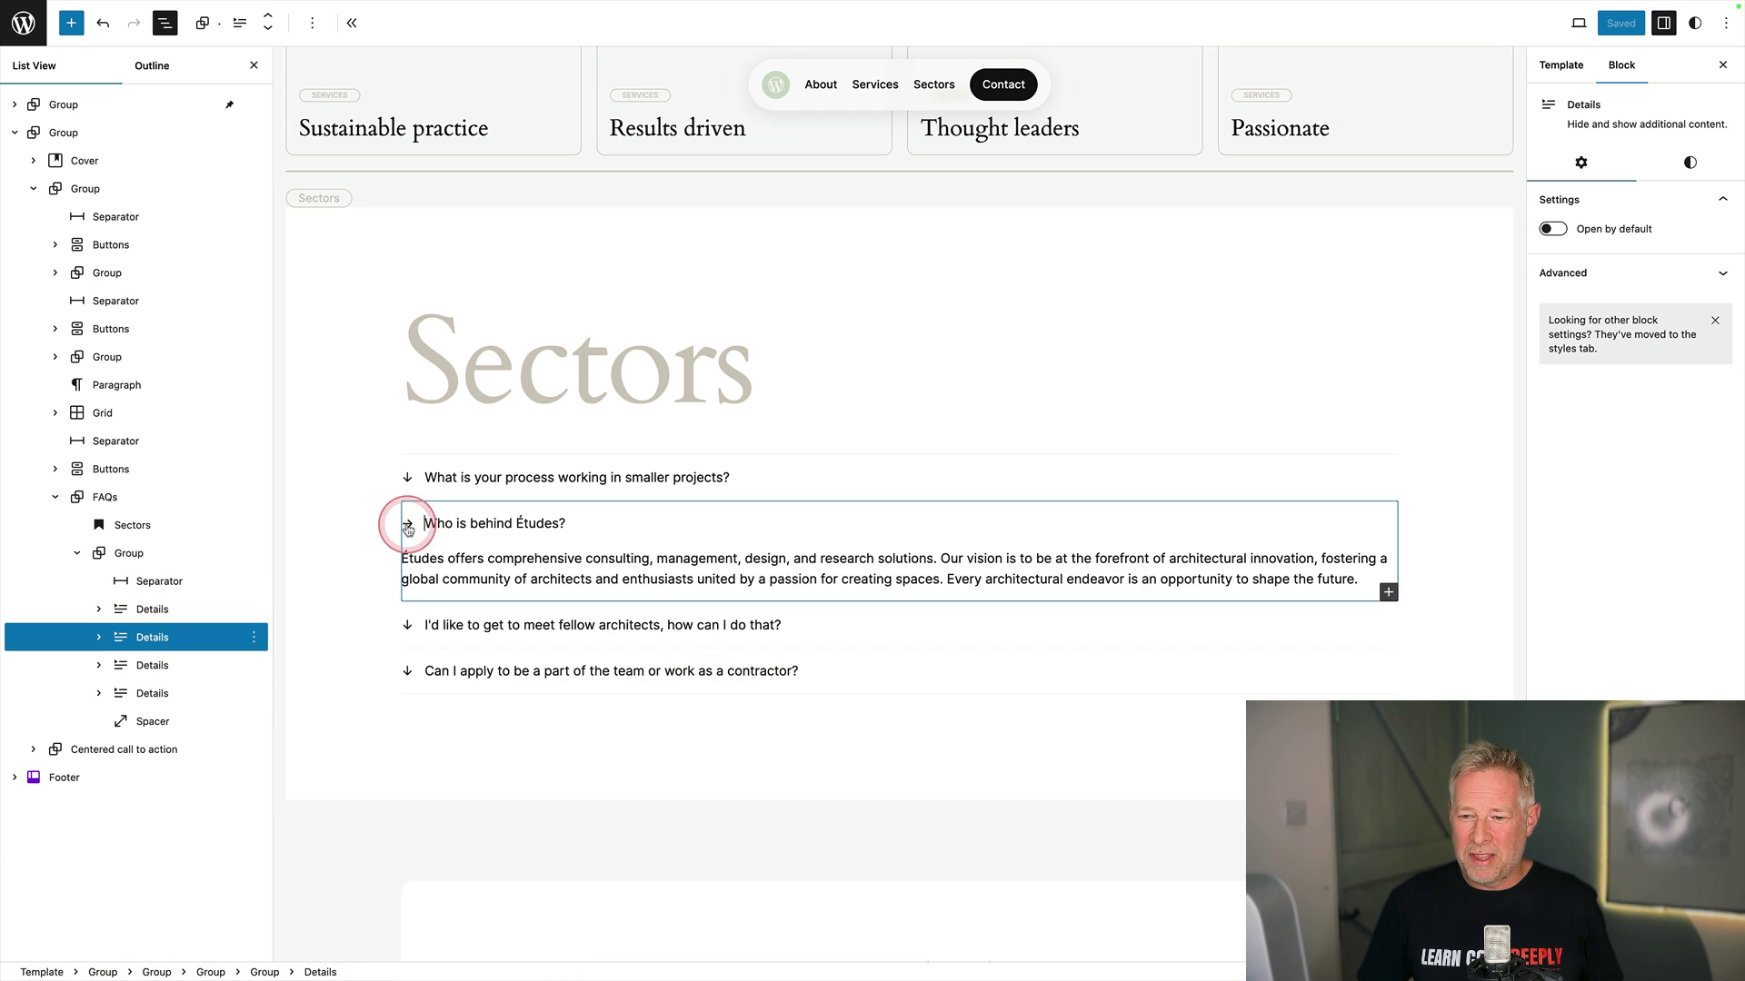
pyautogui.click(412, 624)
pyautogui.click(527, 514)
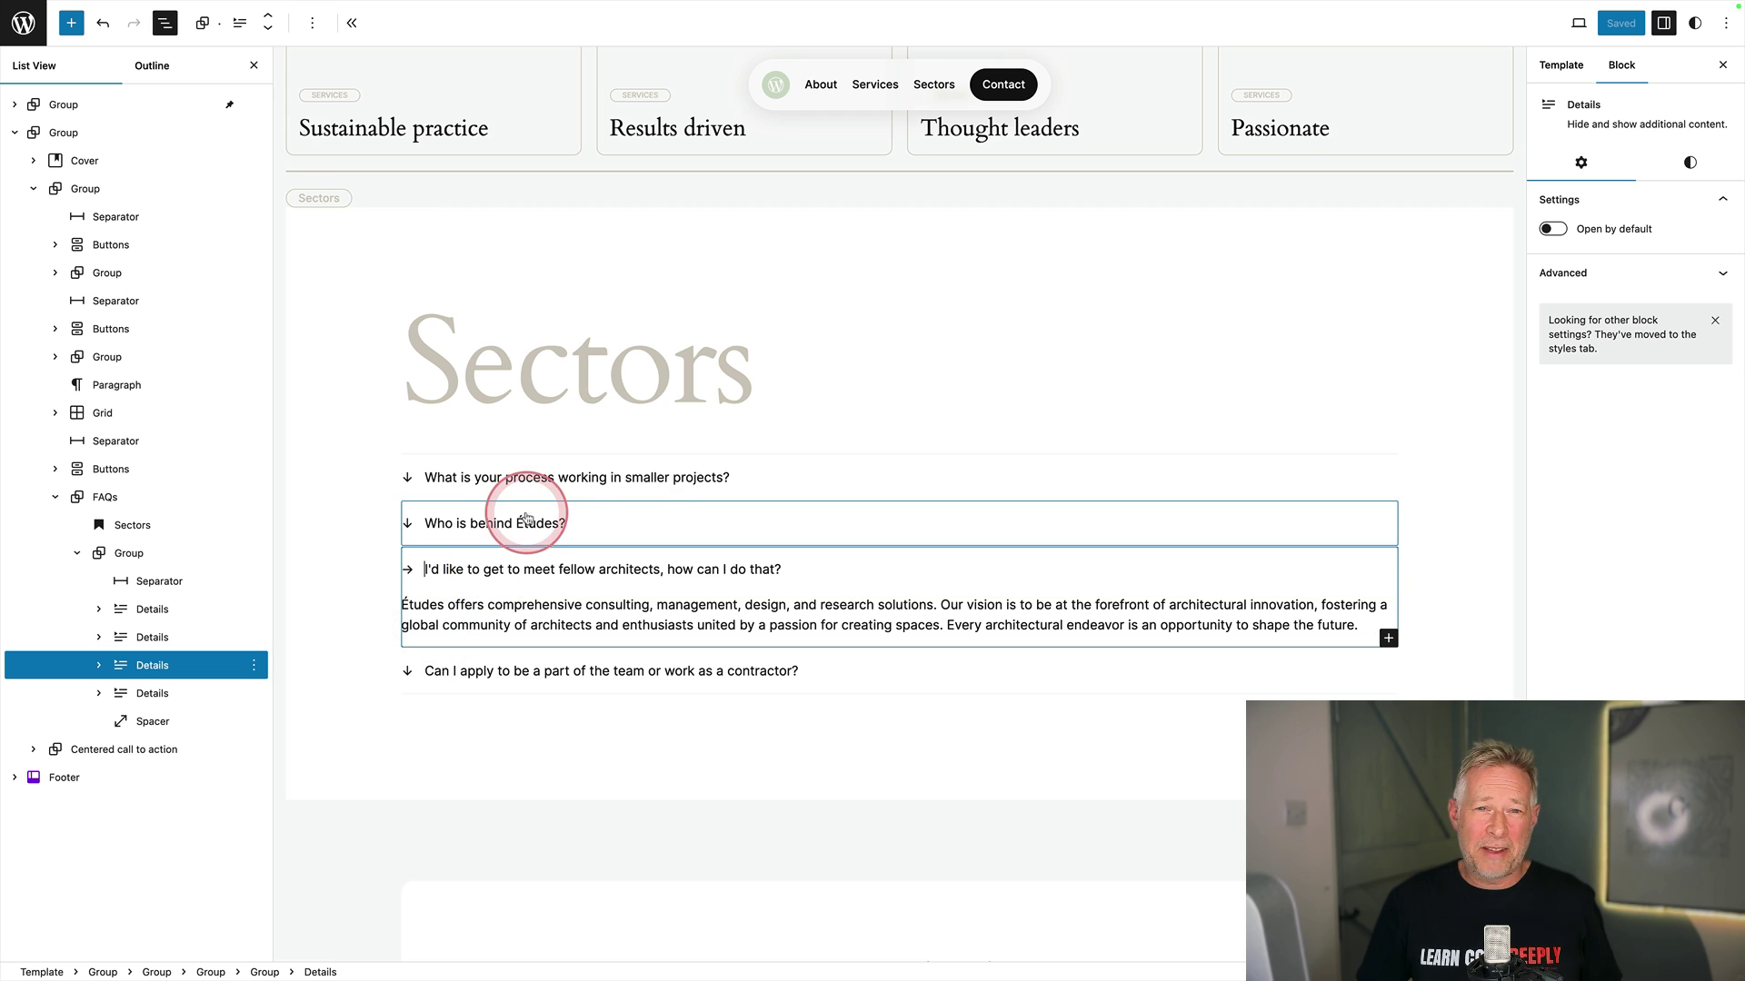
# Step: Select the Sectors heading, then the Join 900+ subscribers section further down
pyautogui.click(554, 392)
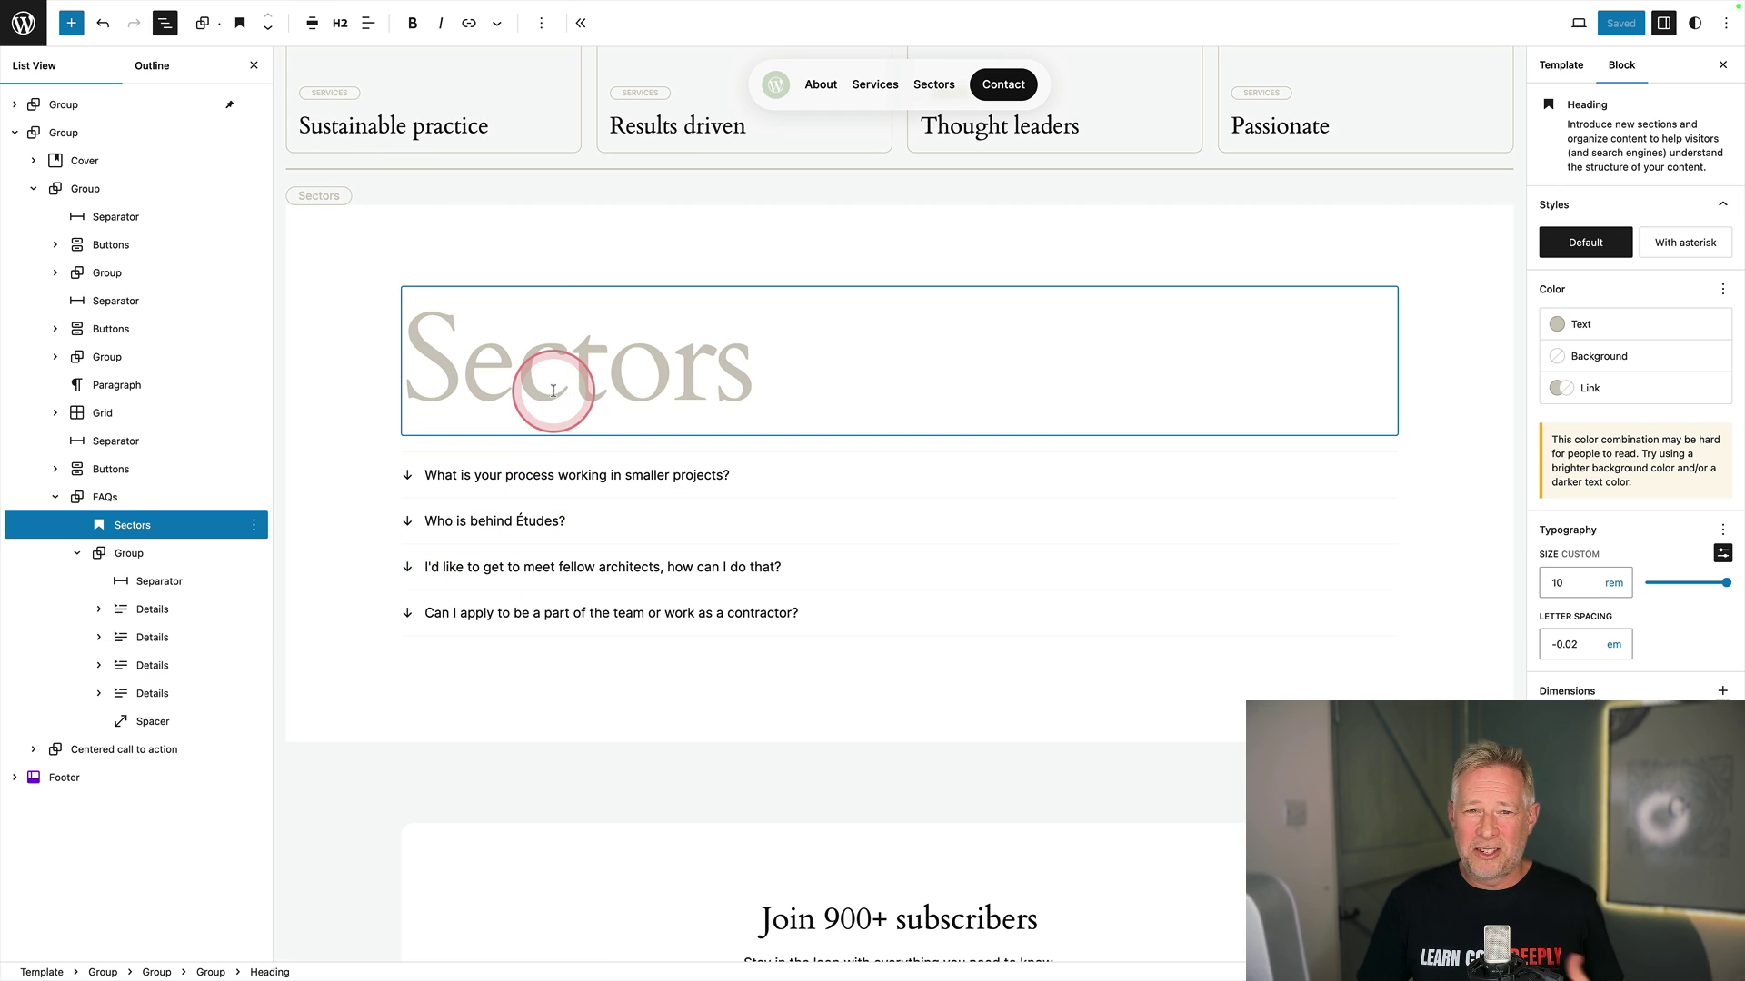
pyautogui.click(584, 369)
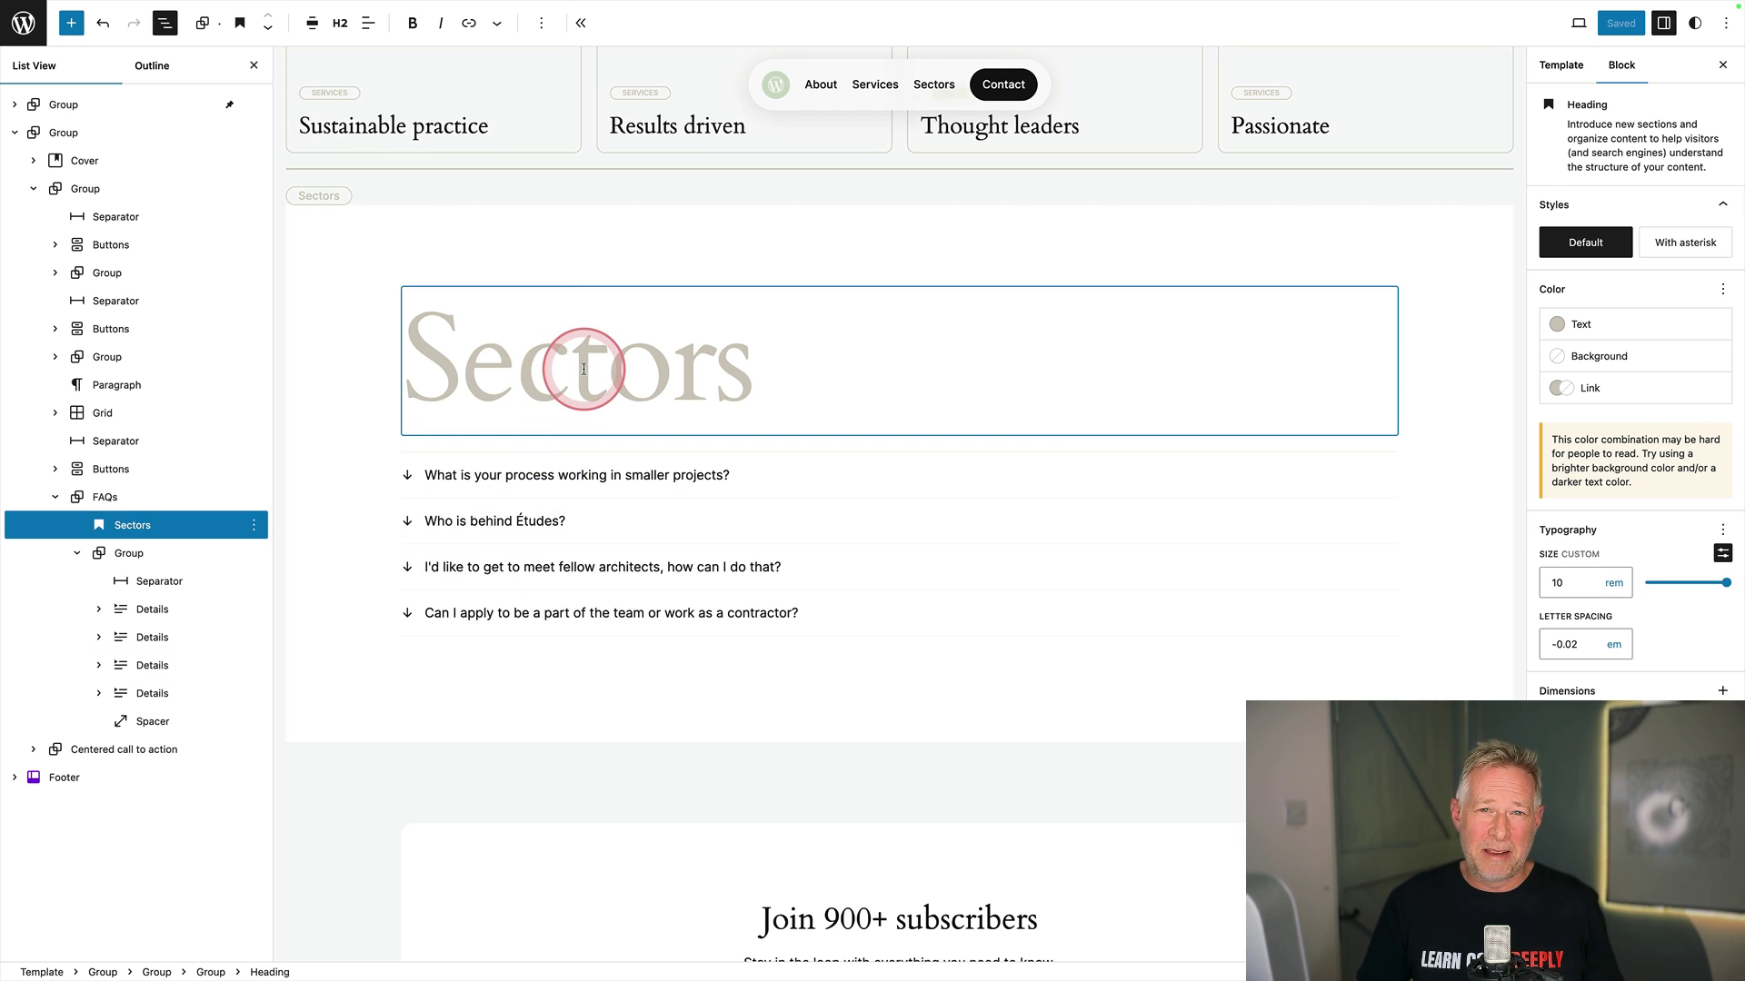
pyautogui.scroll(-6, 454, 409)
pyautogui.click(343, 443)
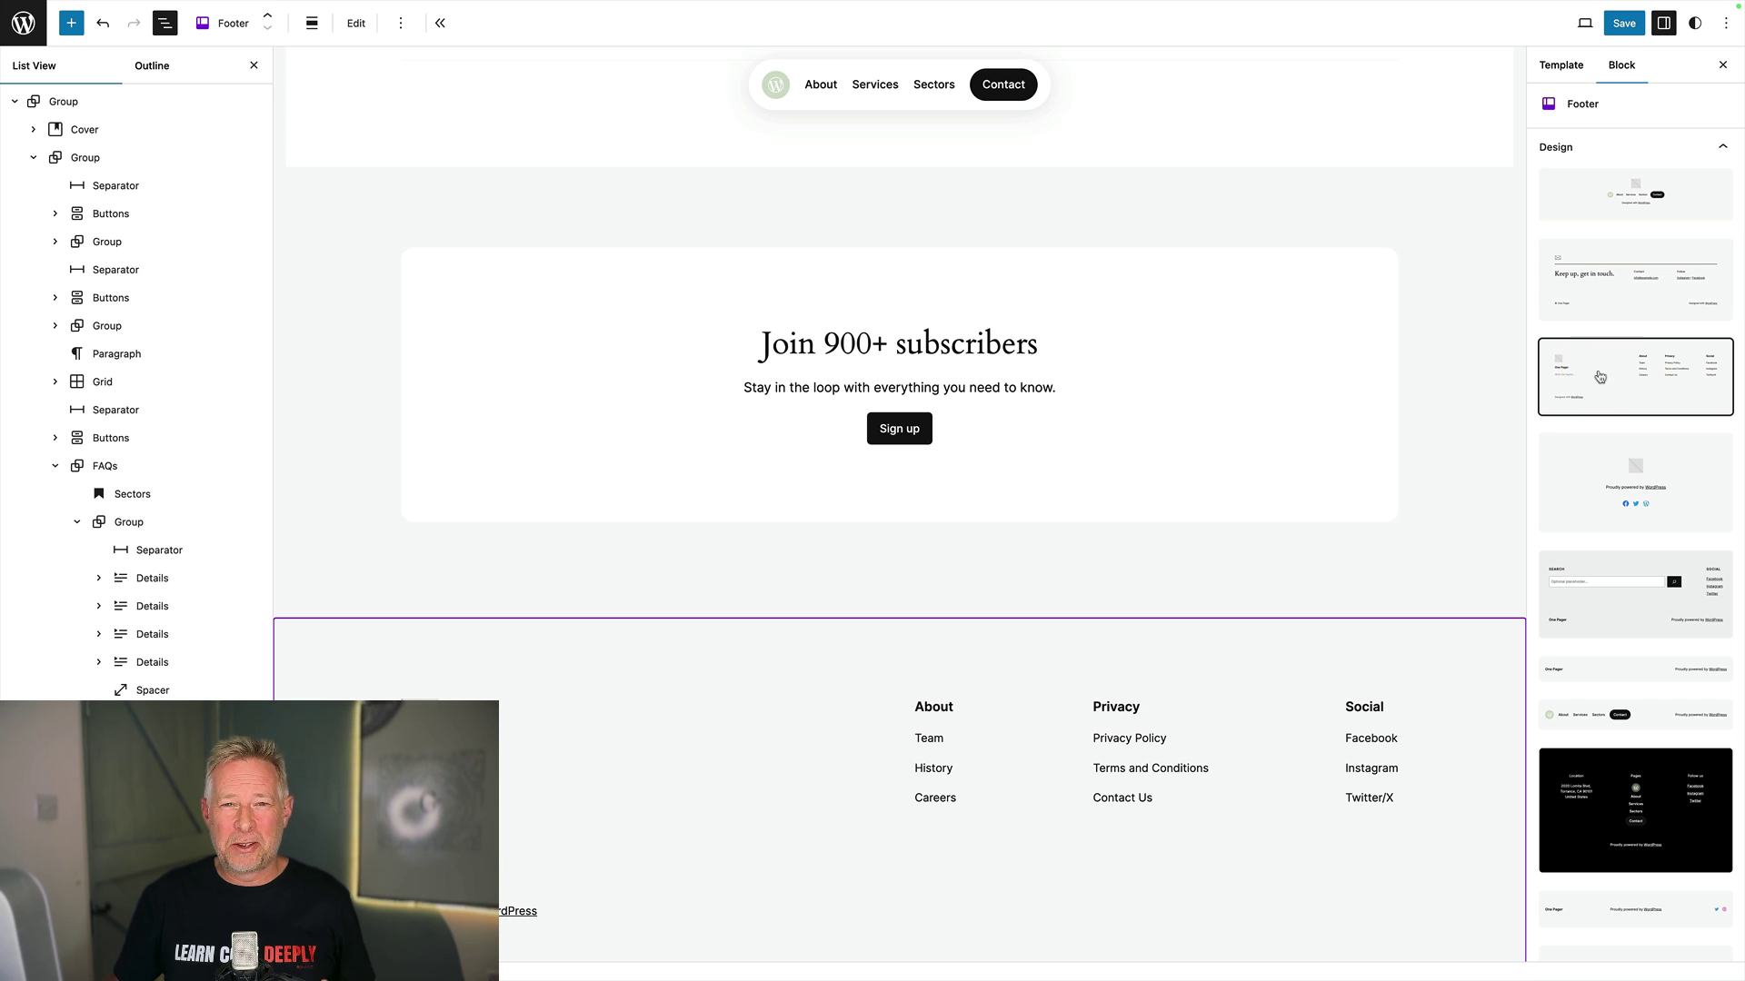
# Step: Swap the footer from the Proudly powered by WordPress design to the black Location/Pages/Follow us pattern
pyautogui.click(1596, 460)
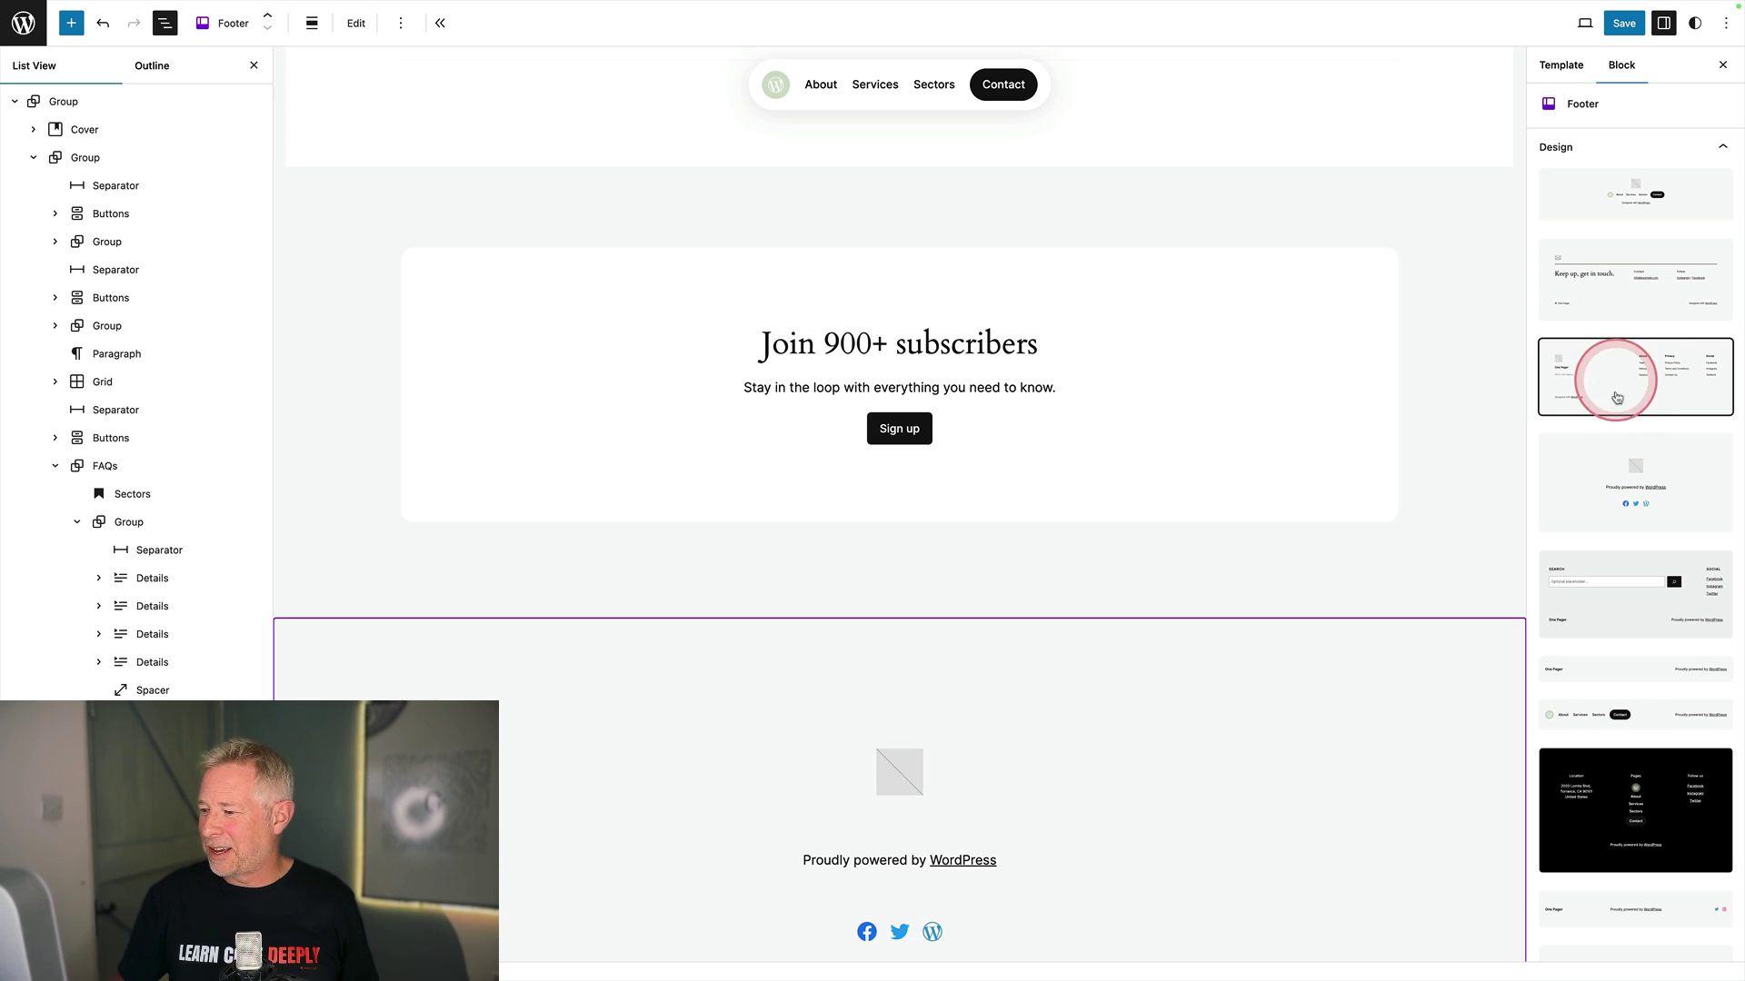
pyautogui.click(1643, 802)
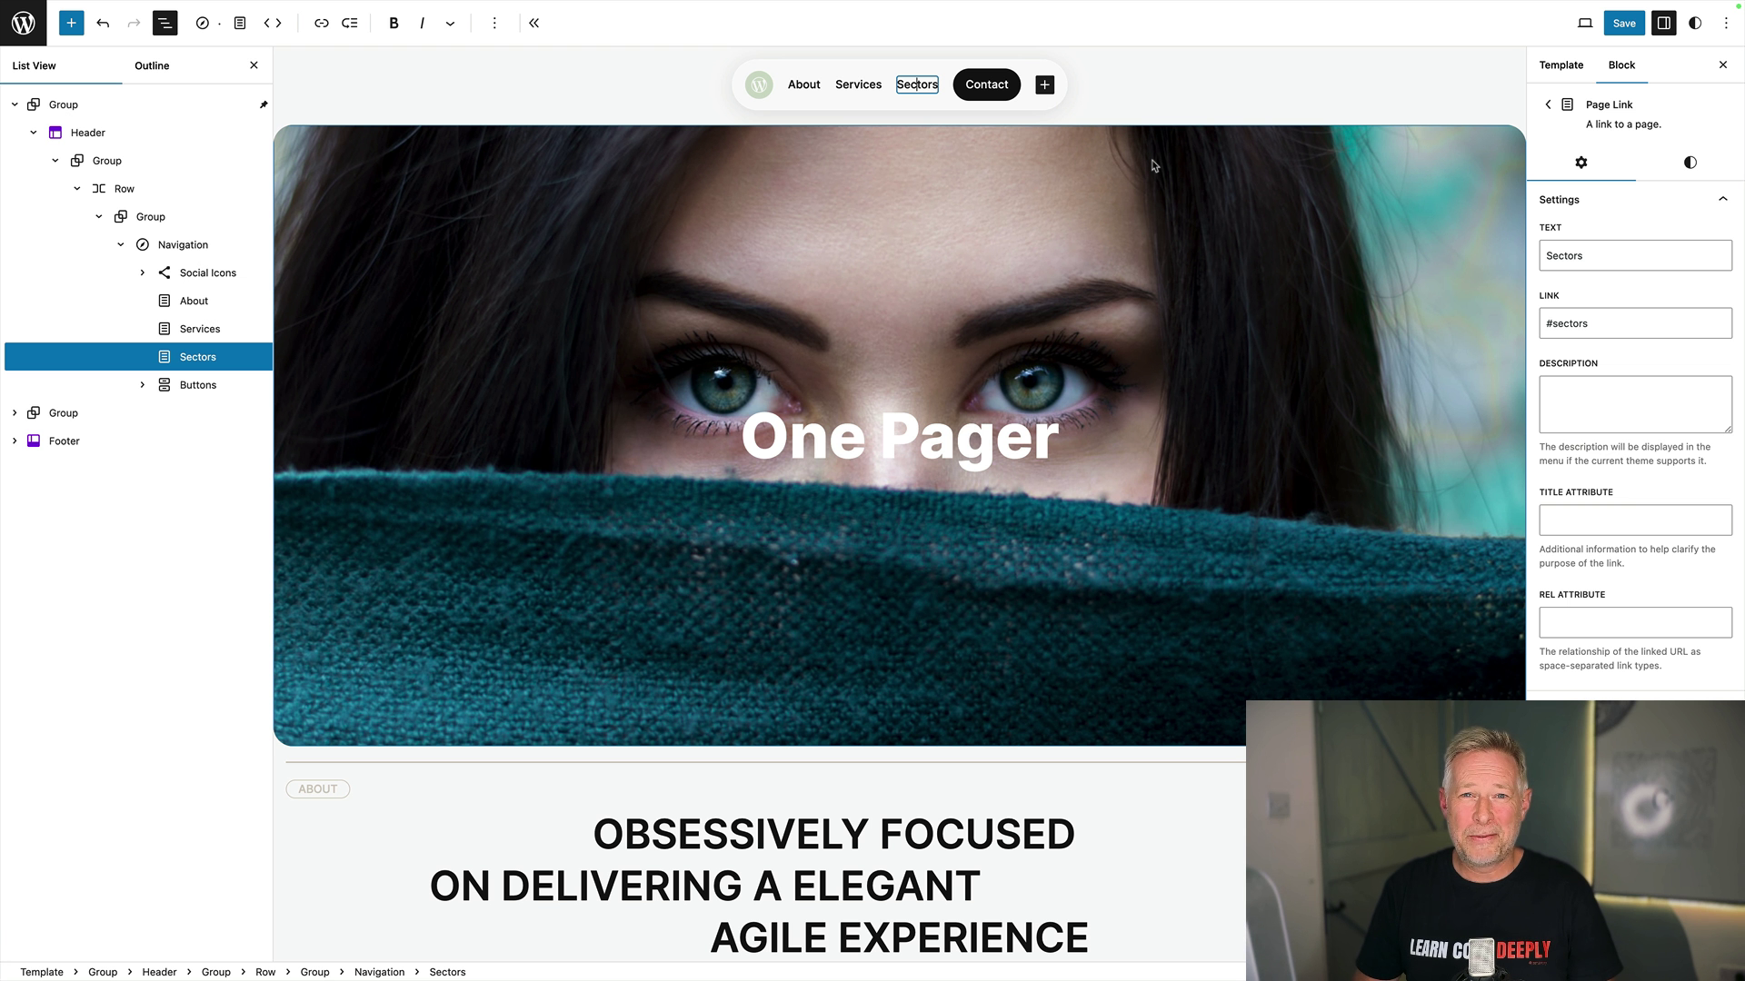
# Step: Link the header's Sectors menu item to the #sectors anchor on the same page
pyautogui.click(913, 162)
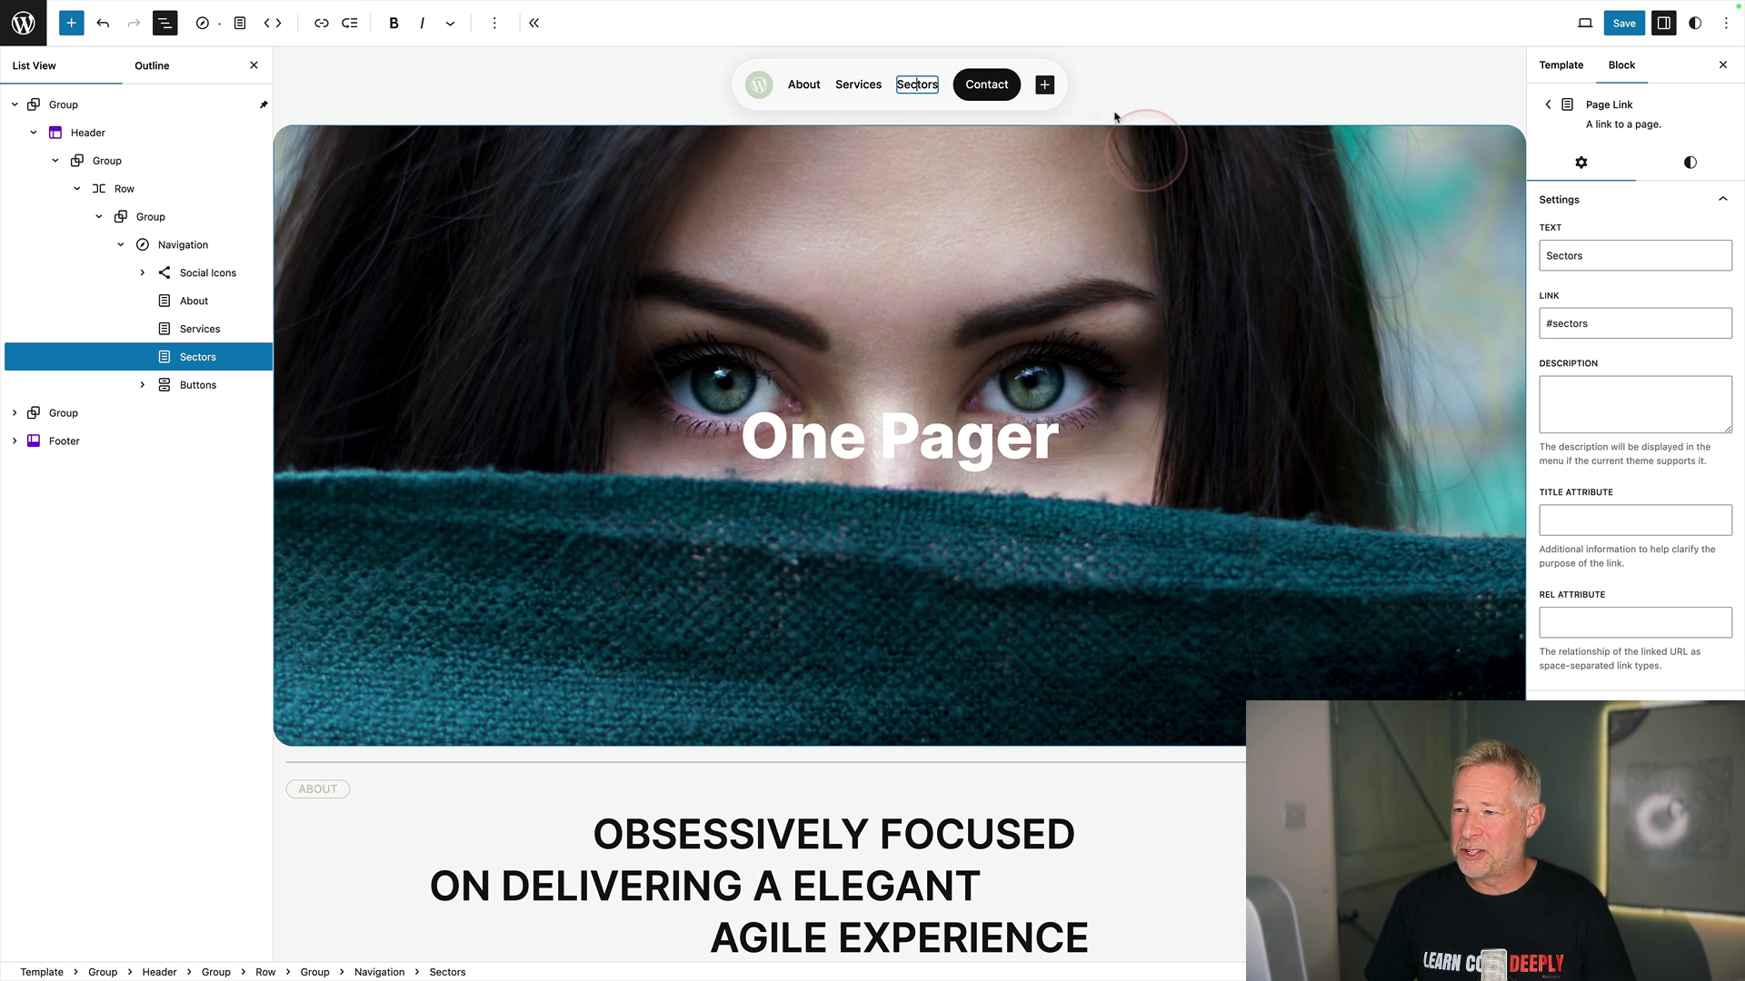
pyautogui.click(937, 87)
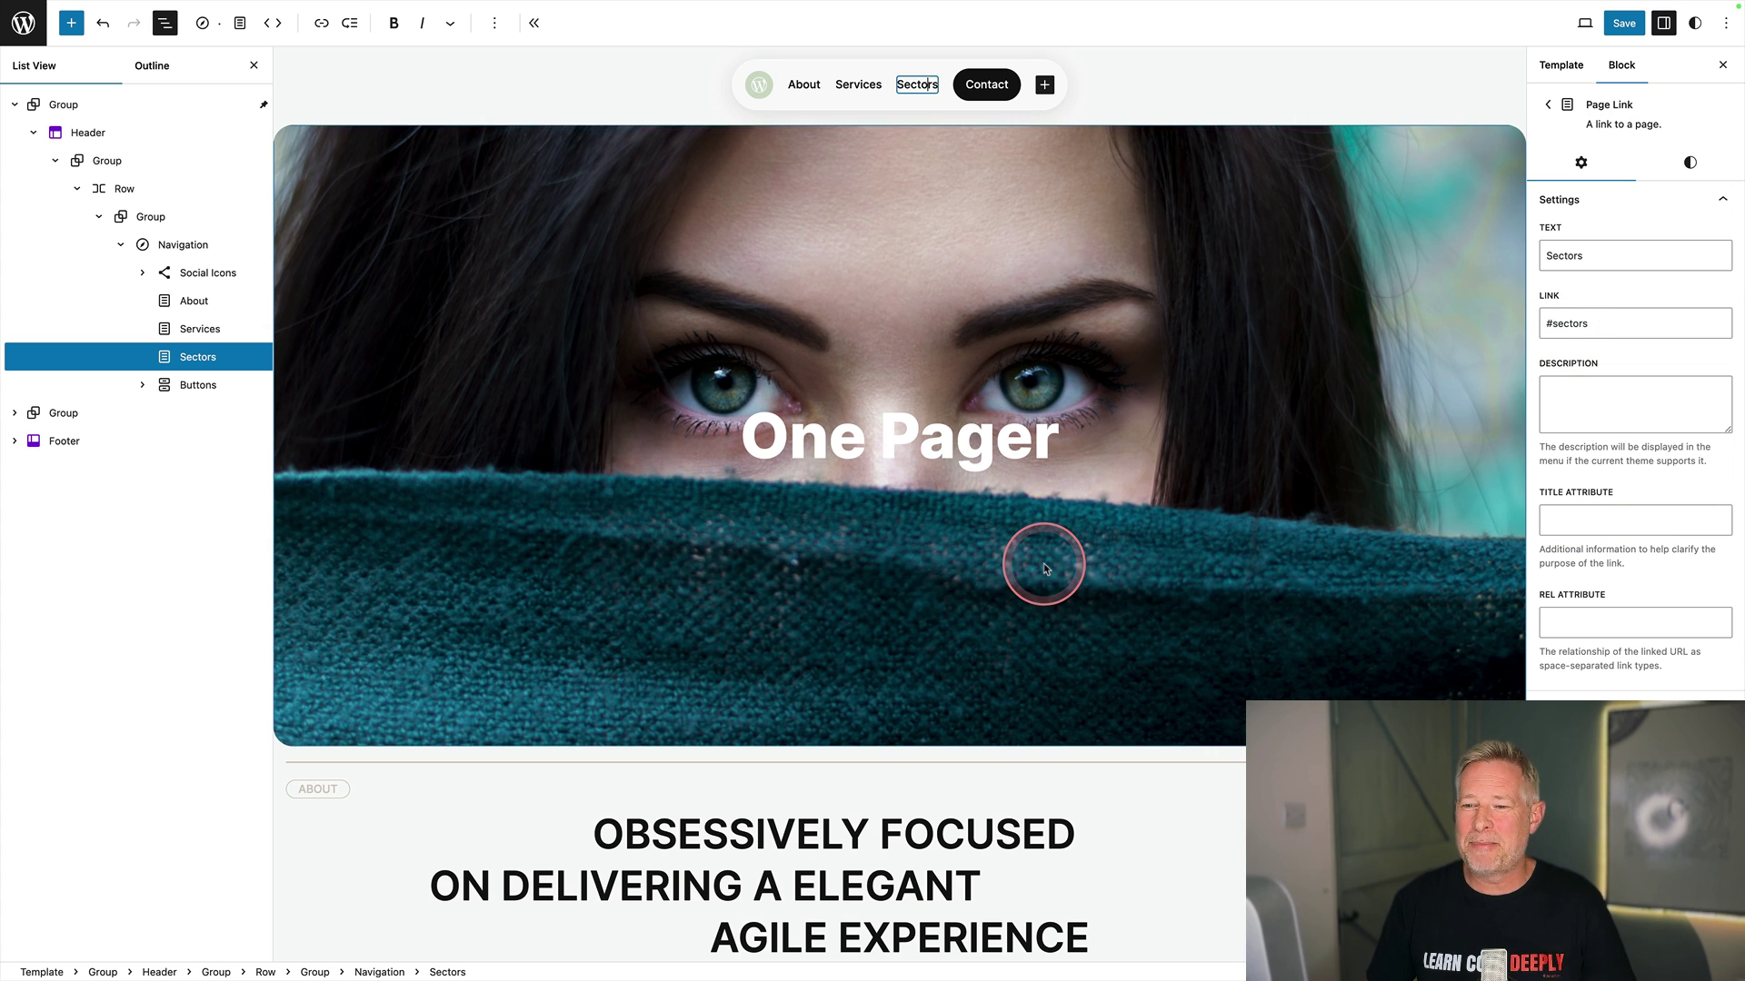
pyautogui.scroll(-10, 1043, 563)
pyautogui.scroll(-10, 1043, 569)
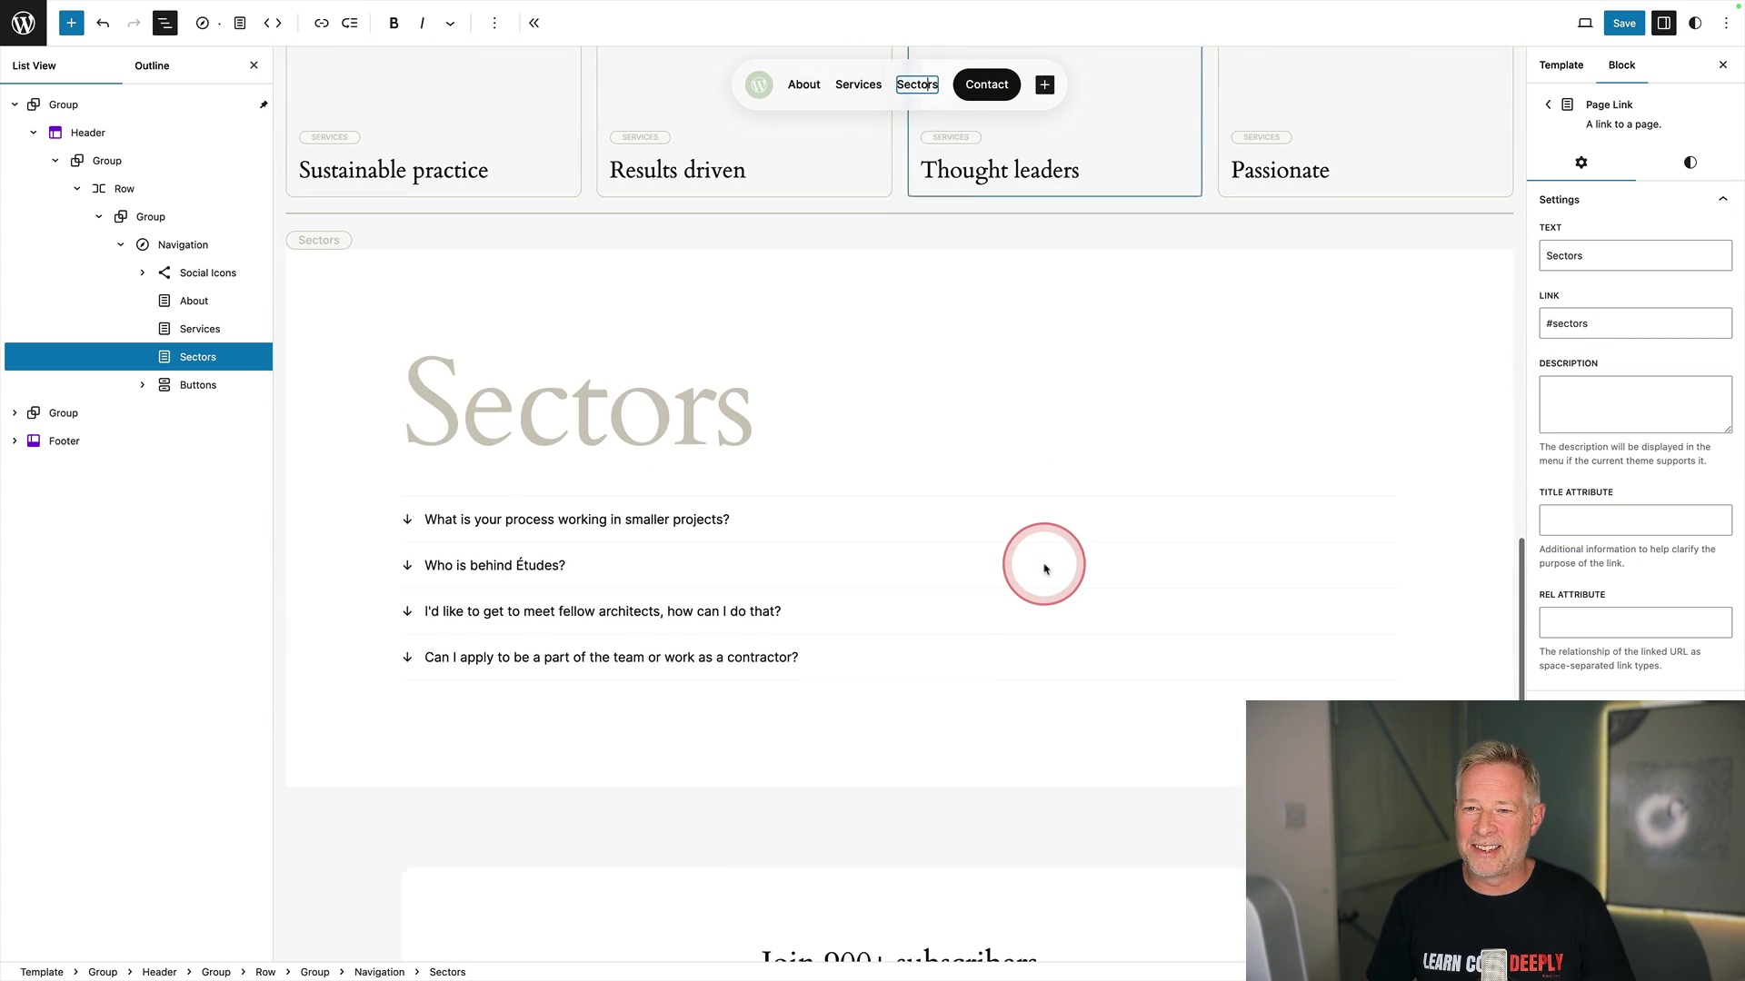
# Step: Set the HTML anchor 'sectors' on the Sectors label button above the FAQ
pyautogui.click(322, 219)
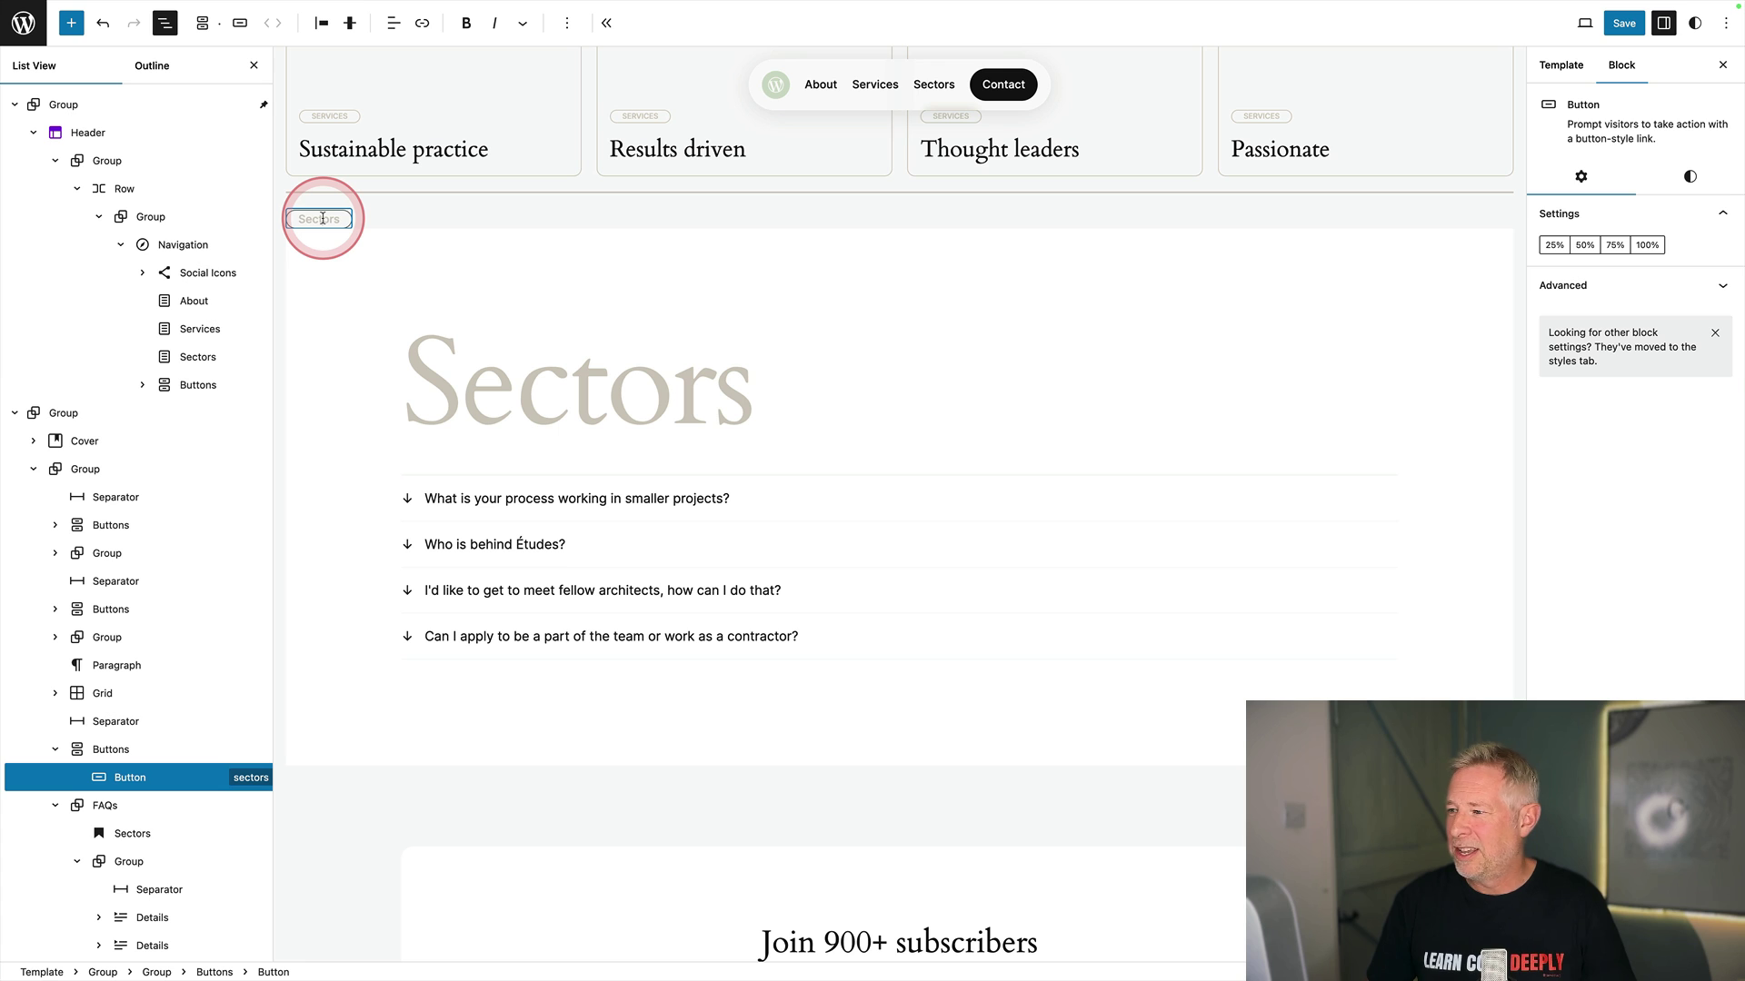
pyautogui.click(1688, 178)
pyautogui.click(1612, 191)
pyautogui.click(1597, 285)
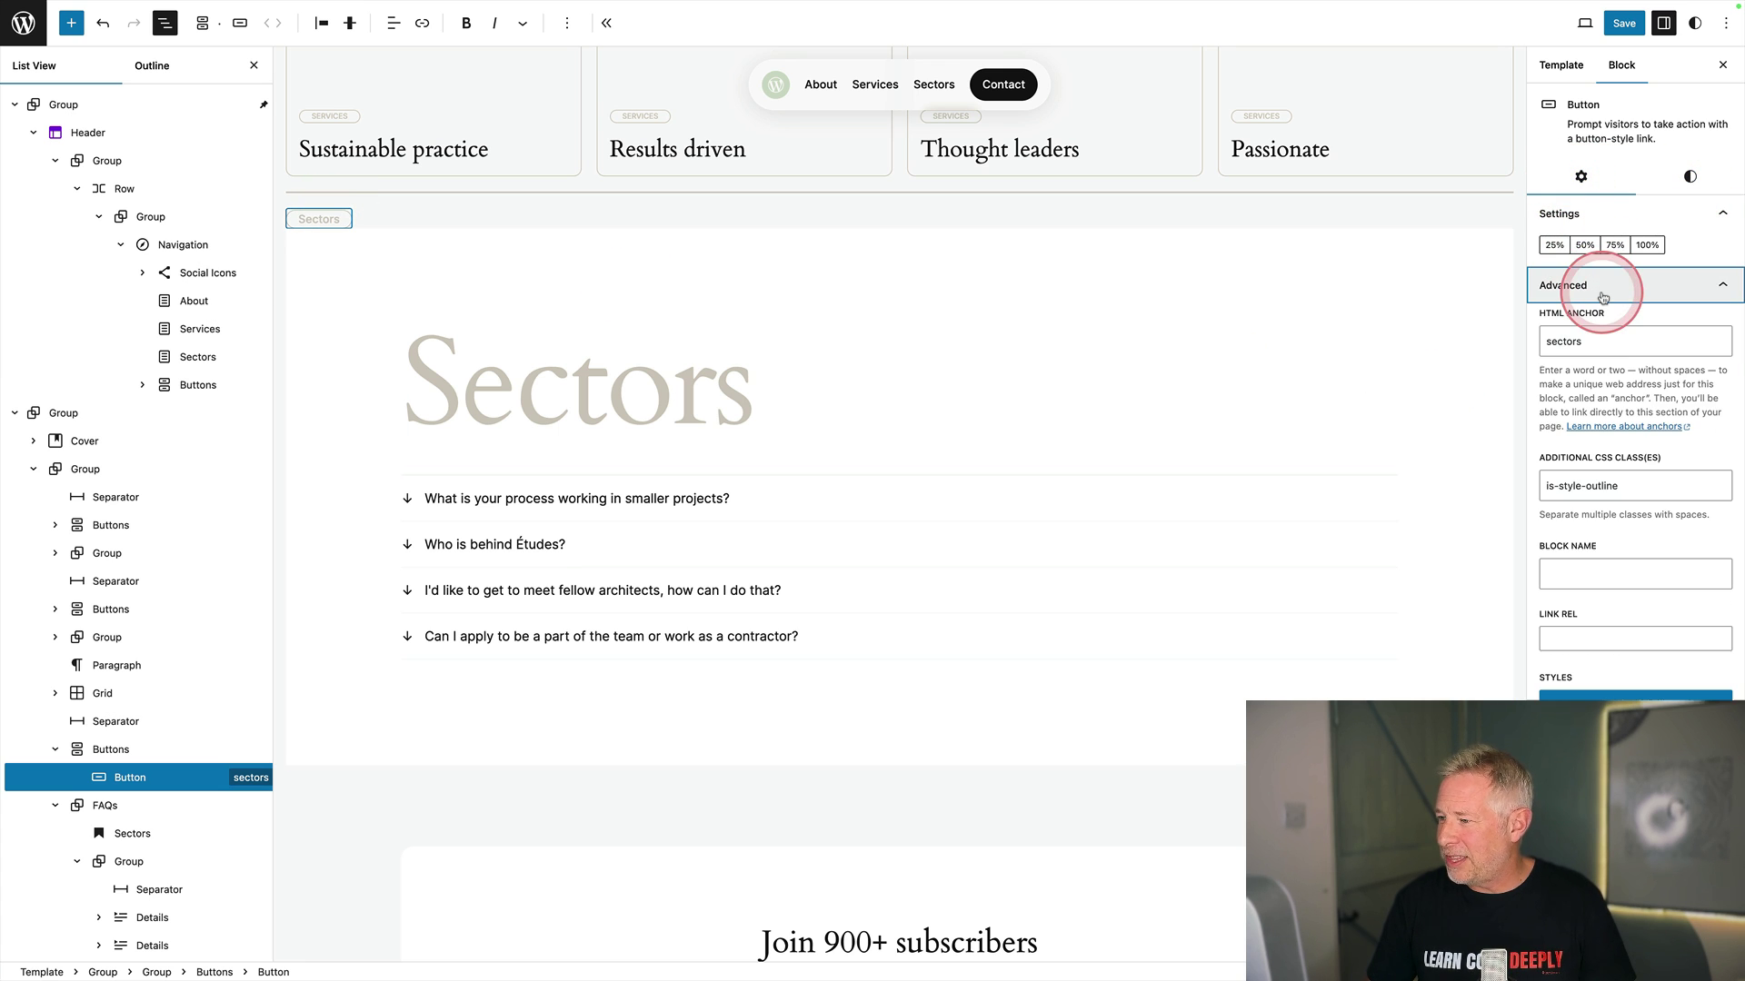